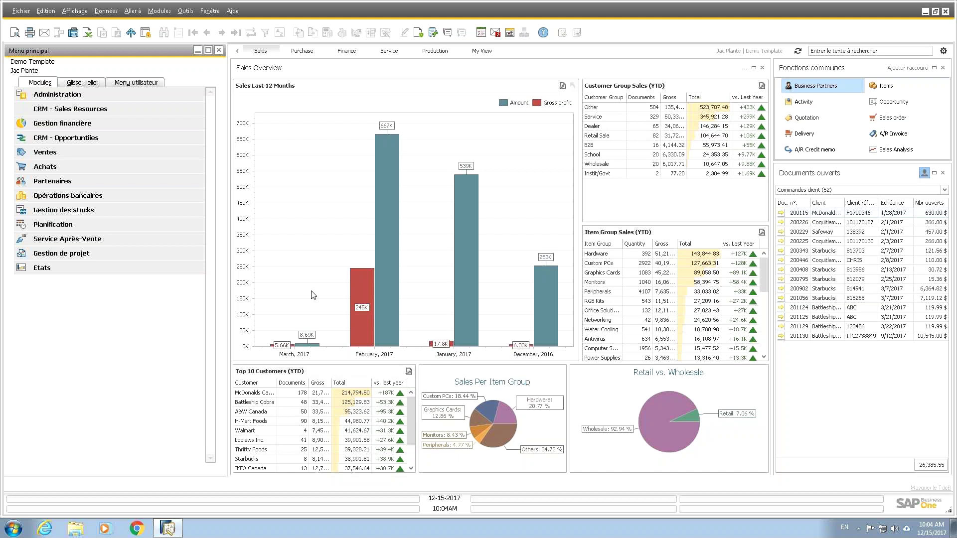
Step: Expand Administration > Add-ons > B1 Usability Package > Configuration module in the Modules tree
left_click(57, 98)
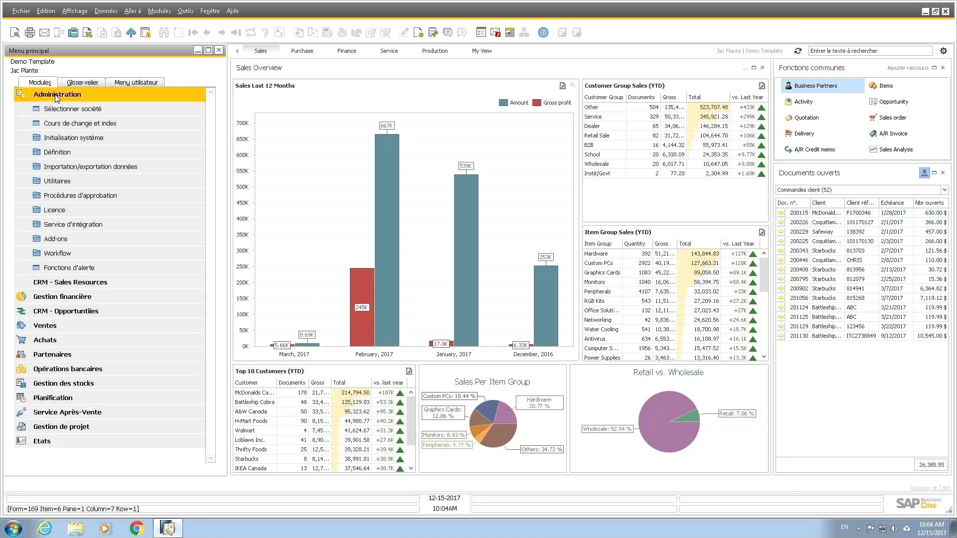
left_click(55, 239)
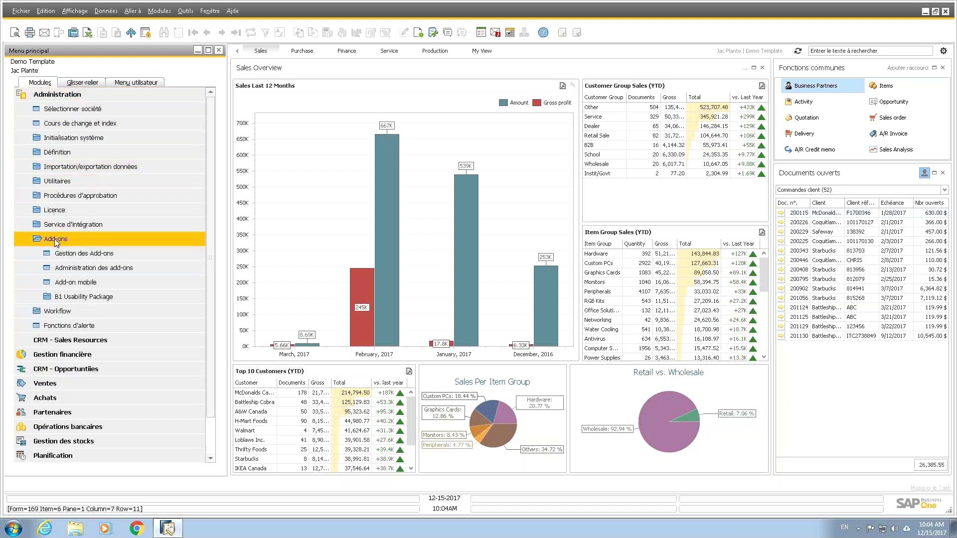
left_click(79, 297)
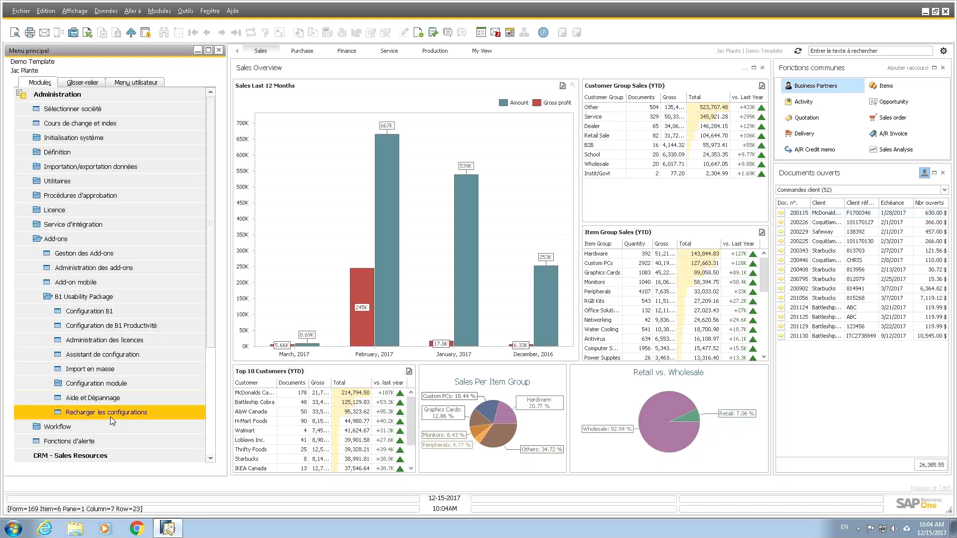
left_click(110, 384)
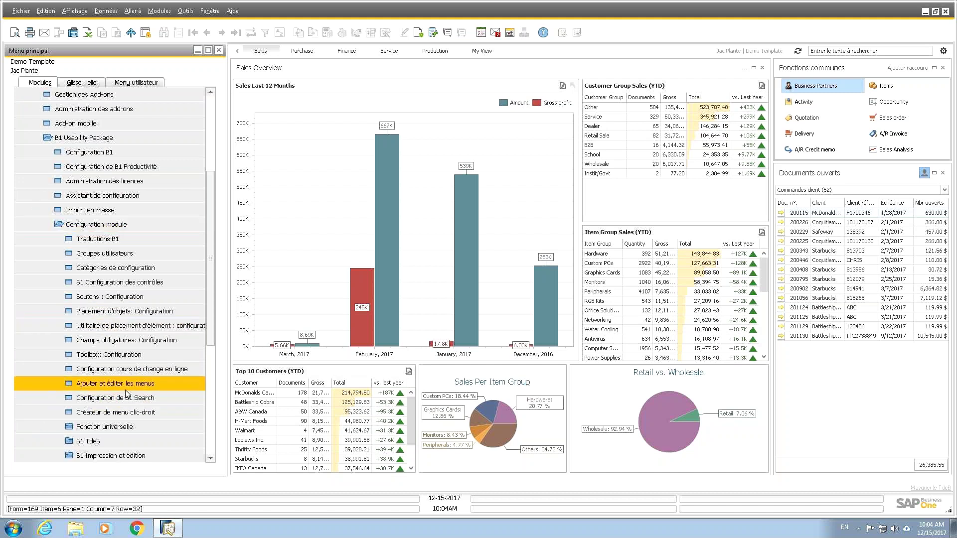
Step: Open Toolbox: Configuration, reposition it, and switch the menu tree from B1 Usability Package to Partenaires
left_click(112, 355)
left_click_drag(411, 224, 427, 153)
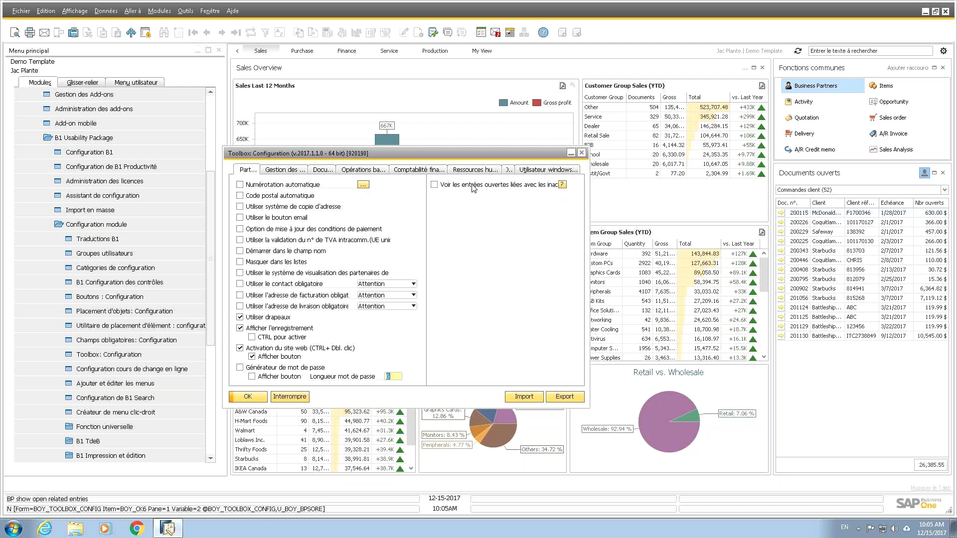
left_click_drag(492, 152, 528, 139)
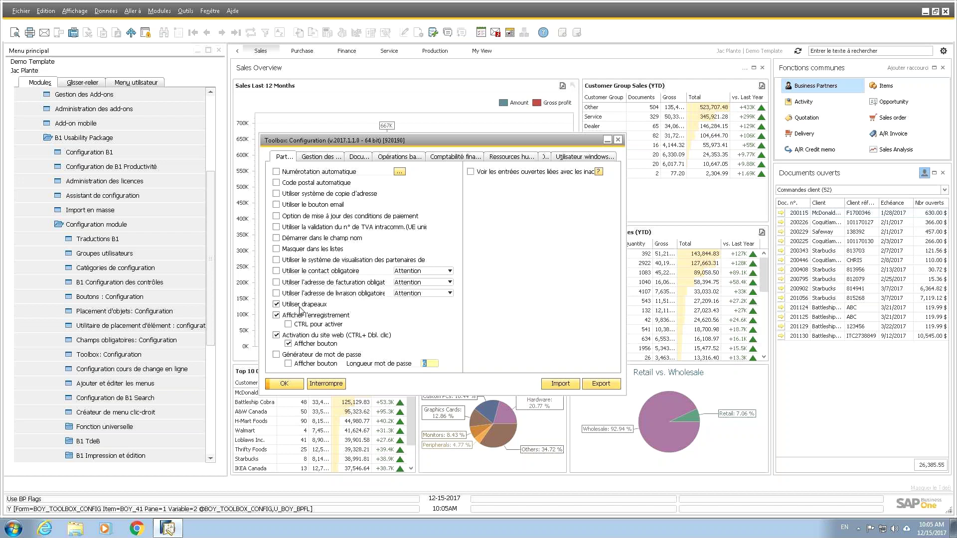
left_click(92, 138)
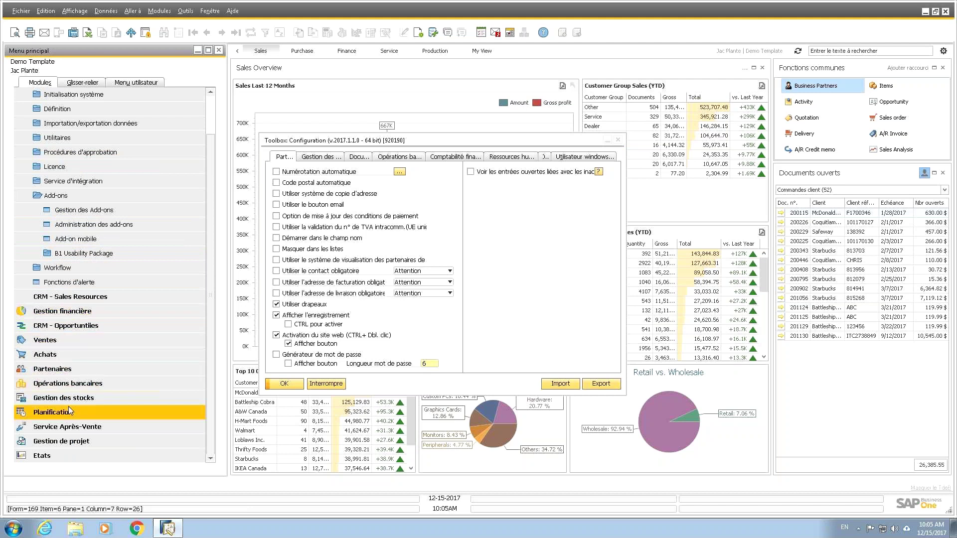
left_click(60, 370)
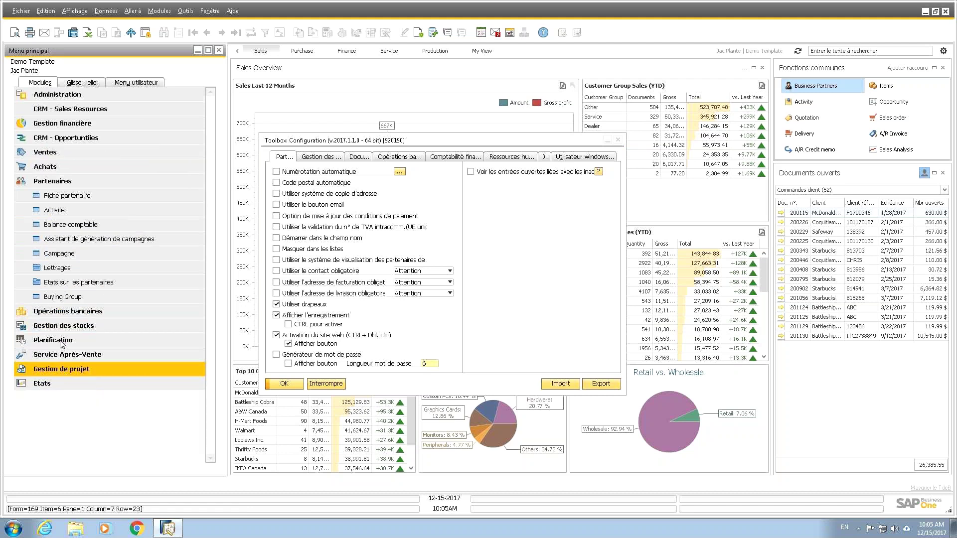
Step: Open Battleship Cobra's Fiche partenaire, review its three overdue invoices, then minimize the form
left_click(64, 196)
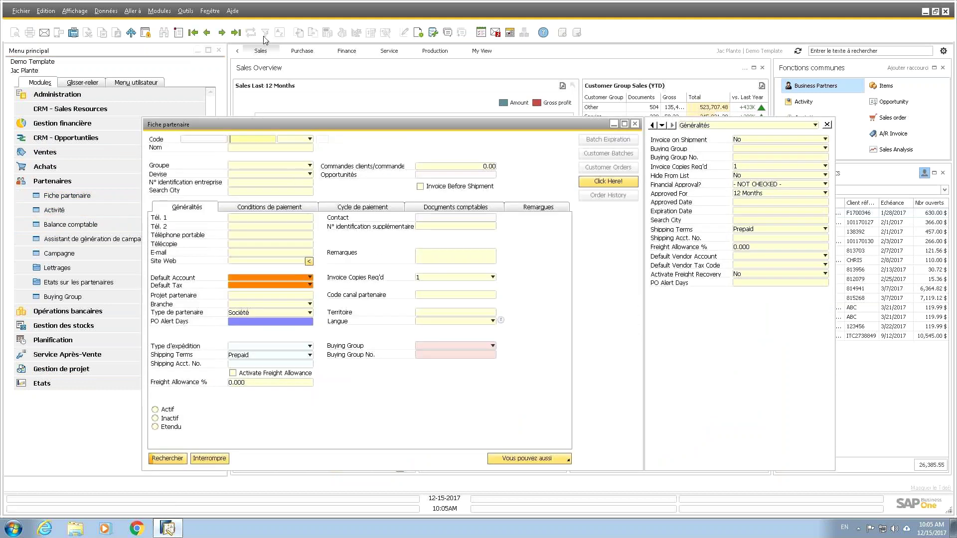
left_click(222, 33)
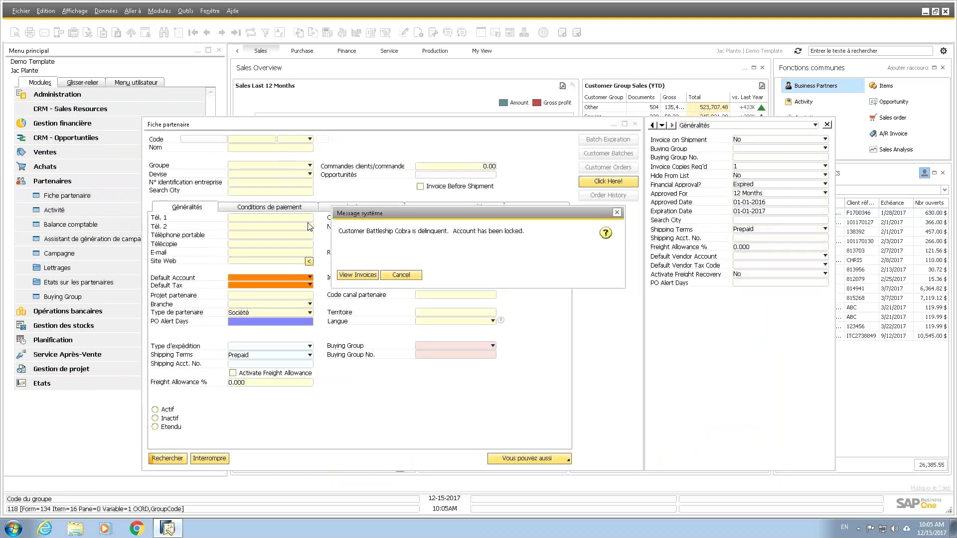
left_click(357, 276)
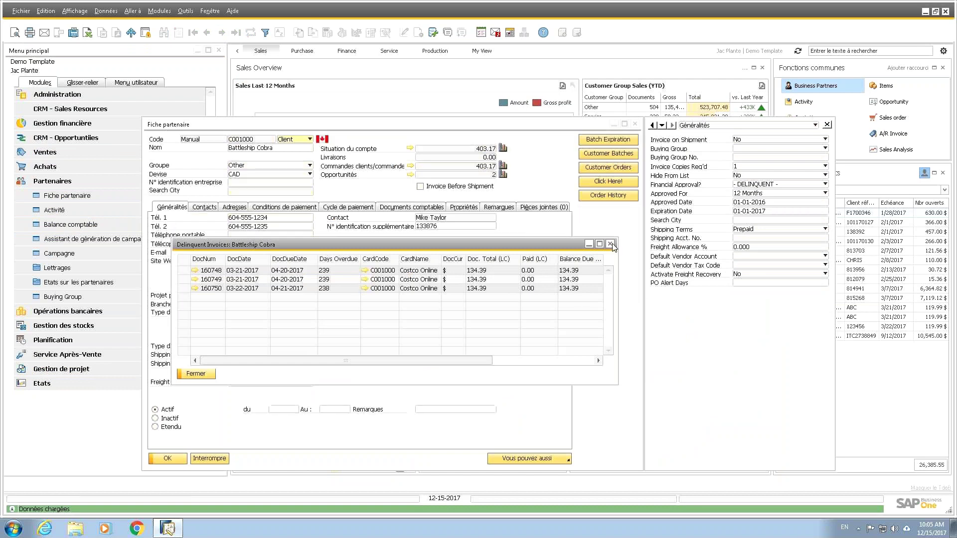
key("Escape")
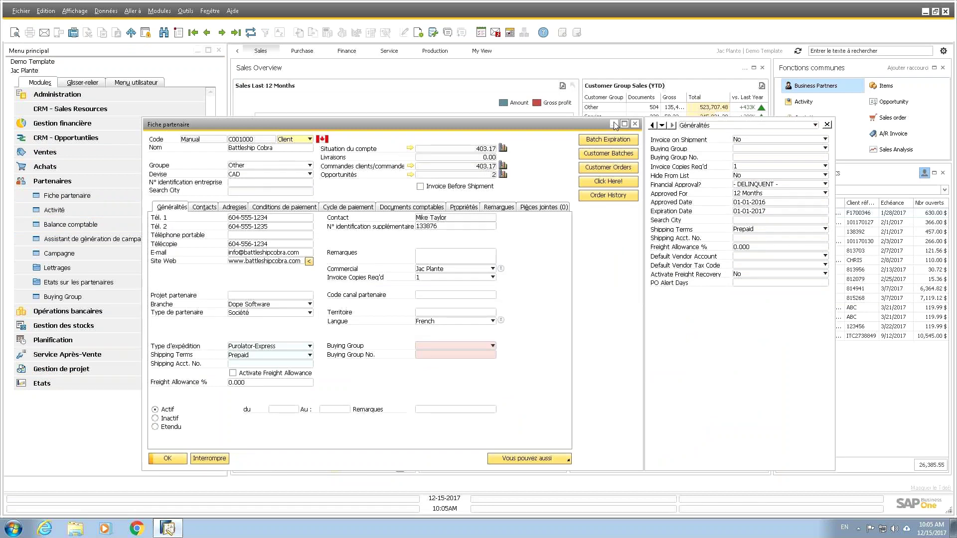
left_click(616, 125)
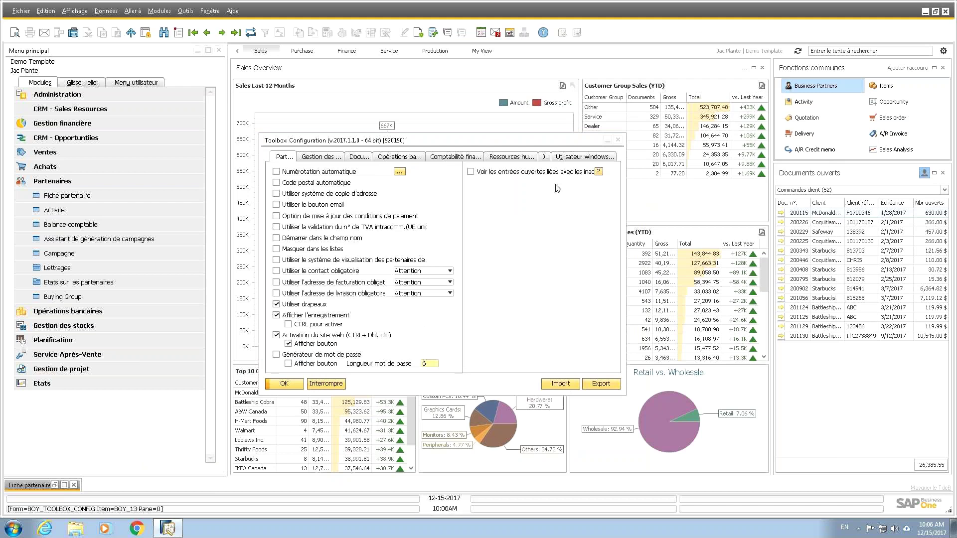
Step: Glance at the Ressources humaines options, confirm Toolbox configuration with OK, and expand Ventes instead of Partenaires
left_click(512, 156)
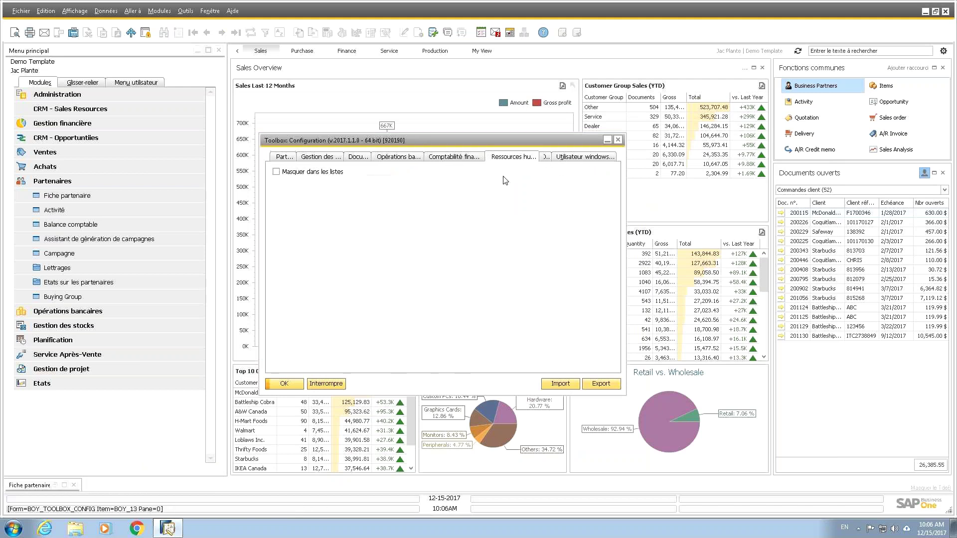
left_click(289, 158)
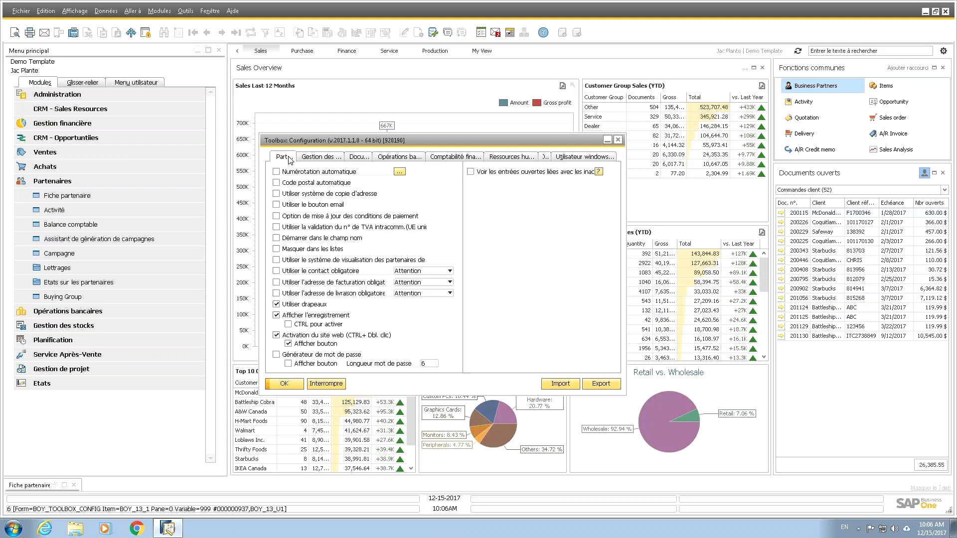
left_click(285, 384)
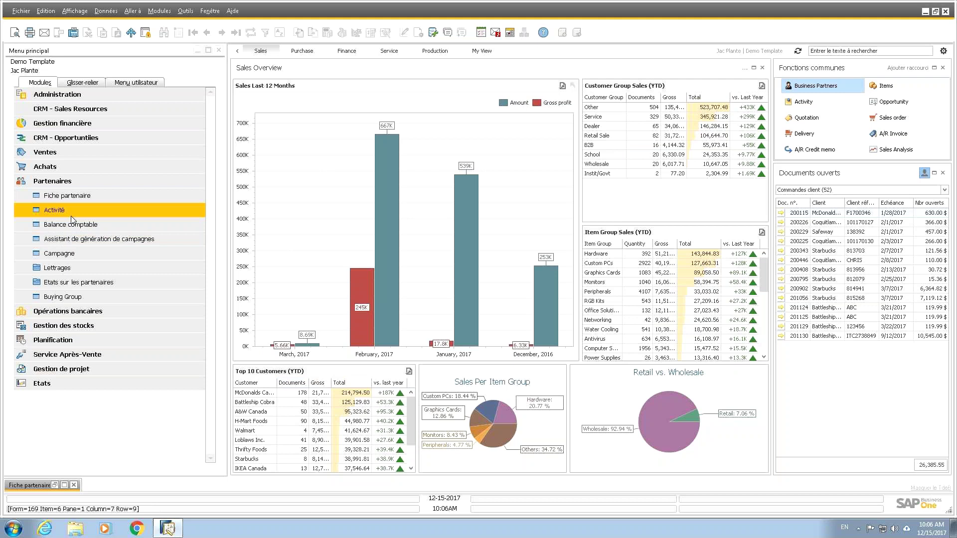
left_click(59, 185)
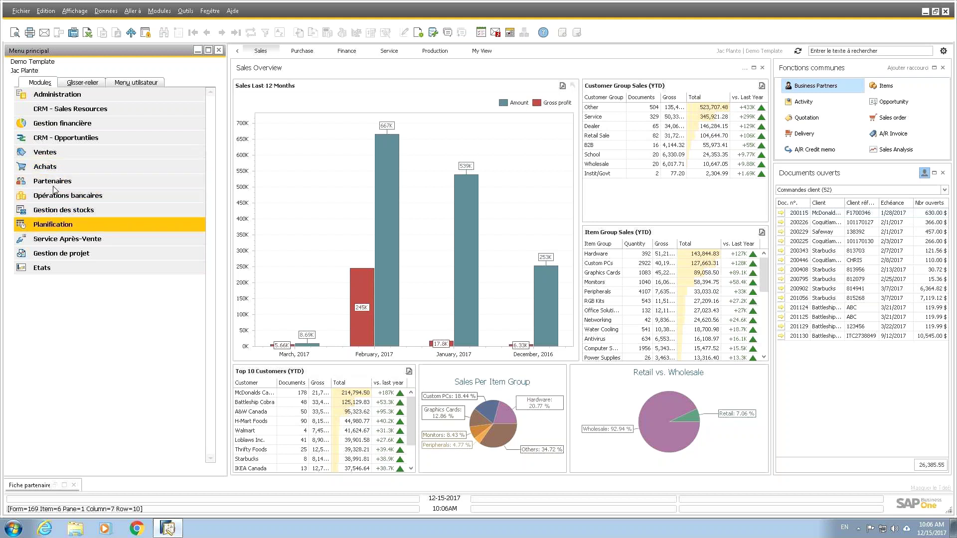
left_click(52, 157)
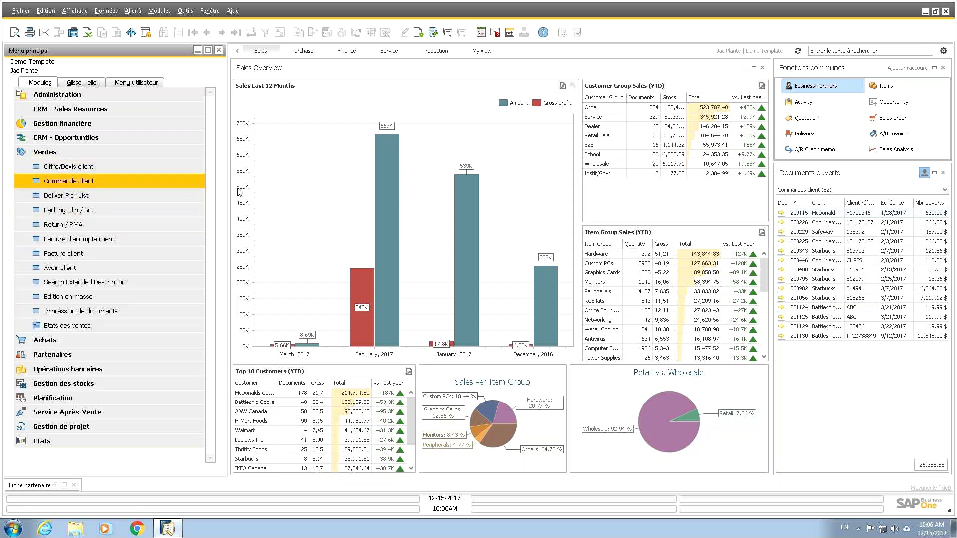
Step: Move and widen blank sales order 201131, then launch Editer la configuration de l'outil de placement
left_click_drag(422, 70, 394, 77)
left_click_drag(557, 302, 599, 317)
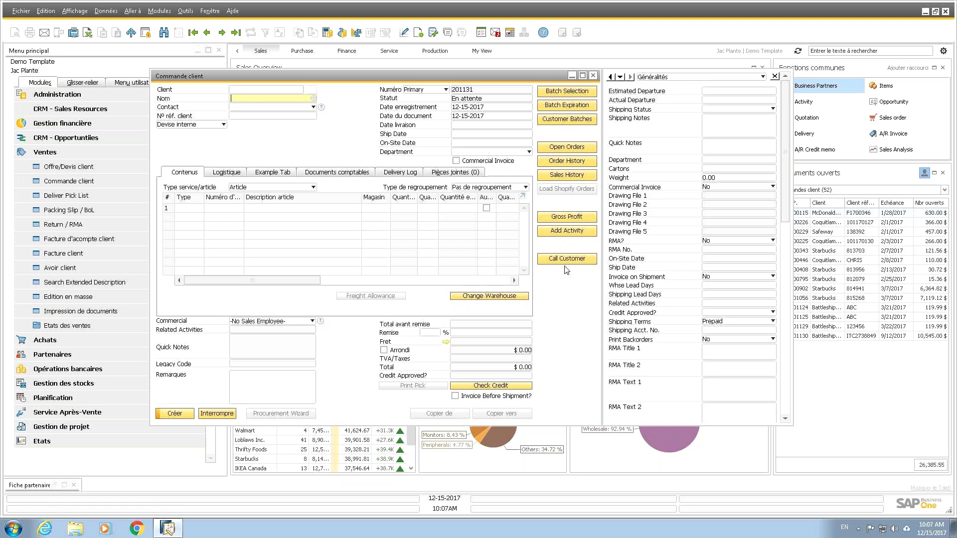
right_click(557, 305)
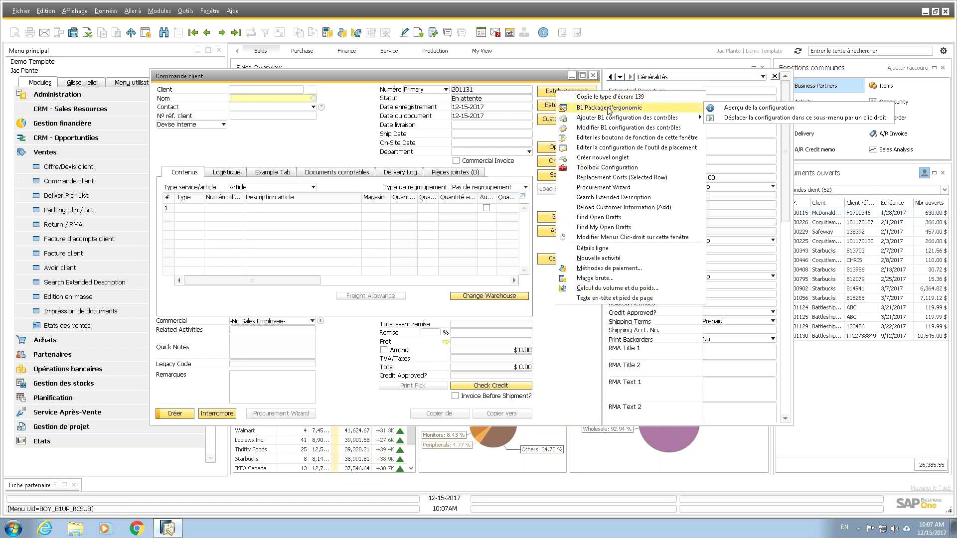
mouse_move(608, 121)
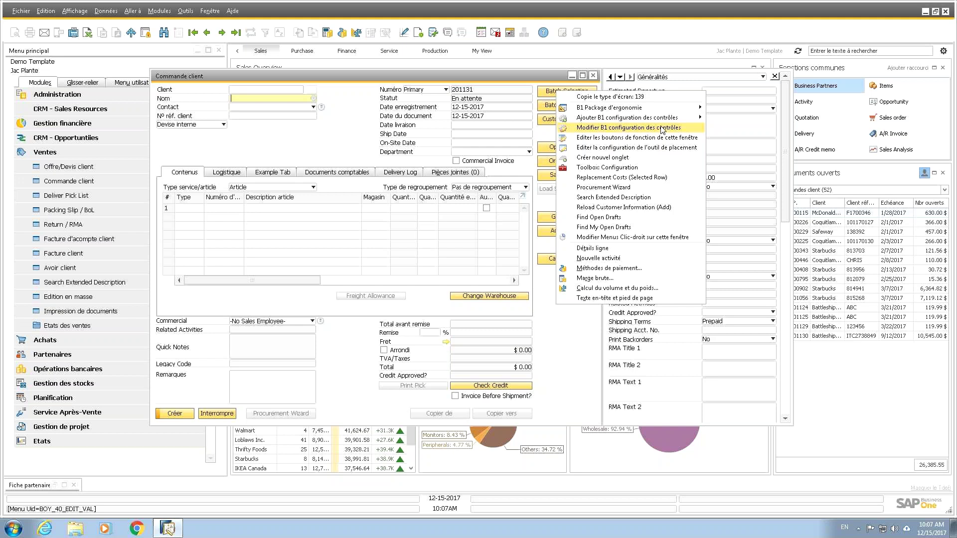
mouse_move(666, 120)
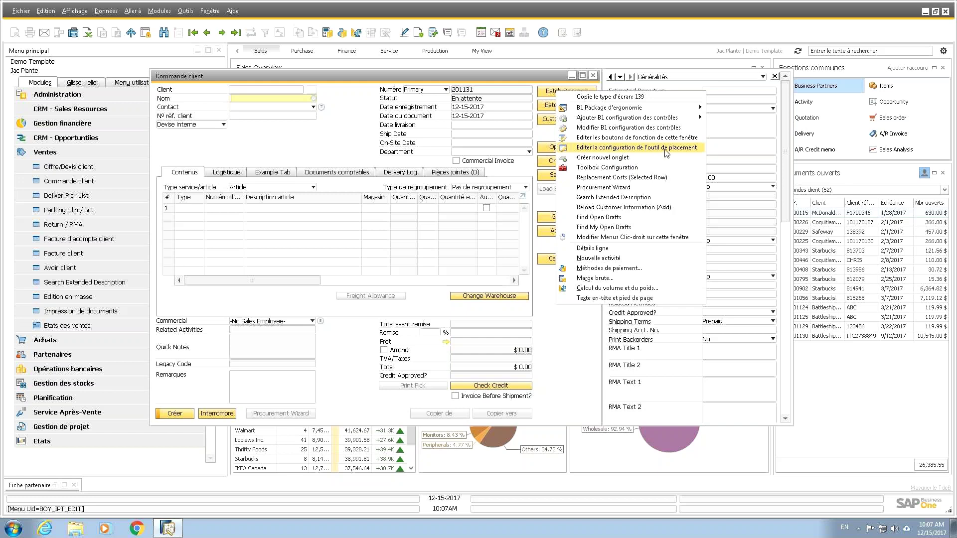
left_click(666, 149)
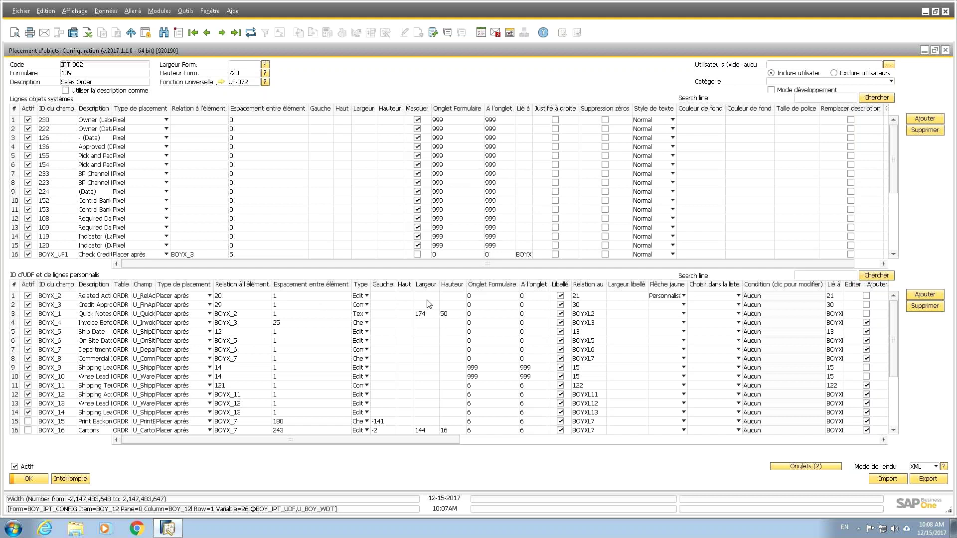
Step: Scroll across the Sales Order placement configuration's UDF grid to review all its columns
left_click_drag(446, 444, 604, 482)
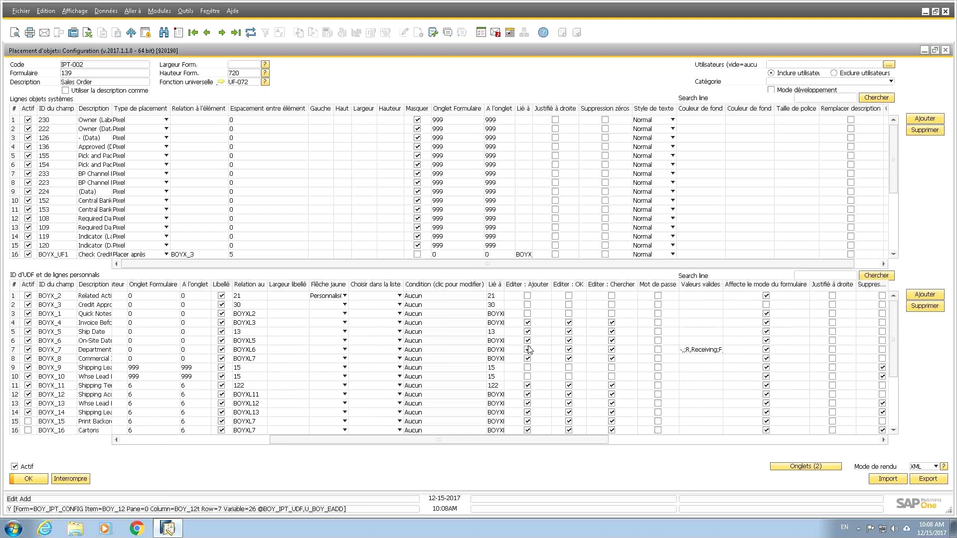
left_click_drag(573, 442, 732, 463)
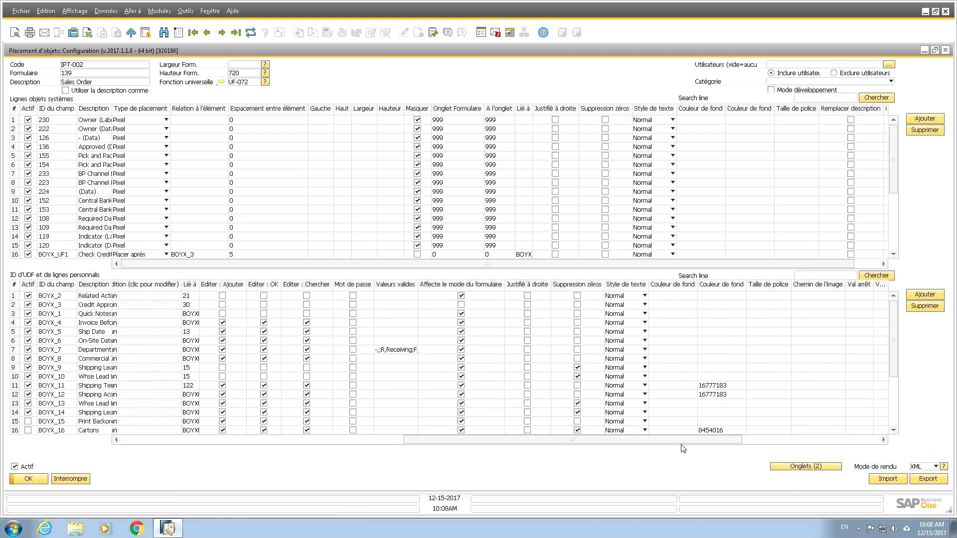
left_click_drag(684, 440, 511, 472)
Step: Confirm the placement configuration and move the RMA Text 1 field below the header's reference field
left_click(28, 478)
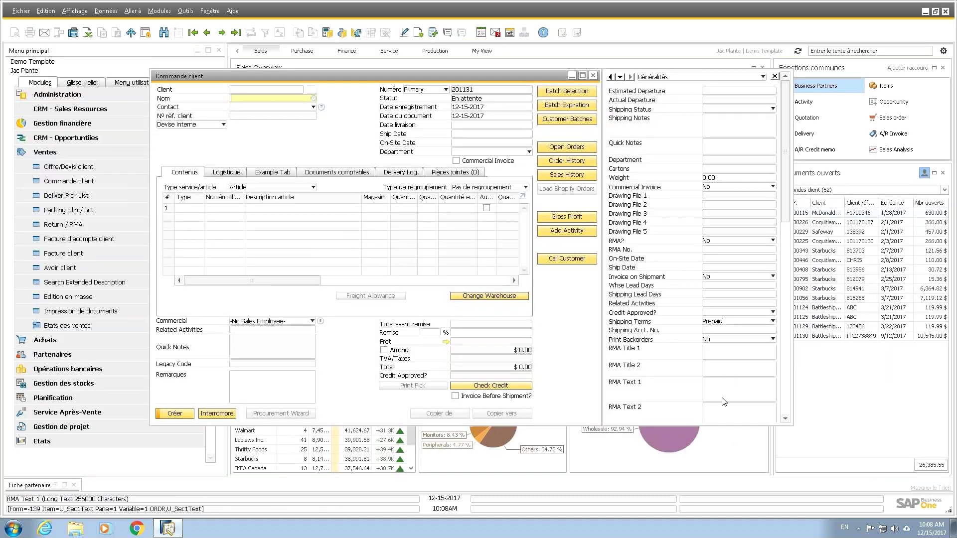
left_click(724, 391)
right_click(724, 389)
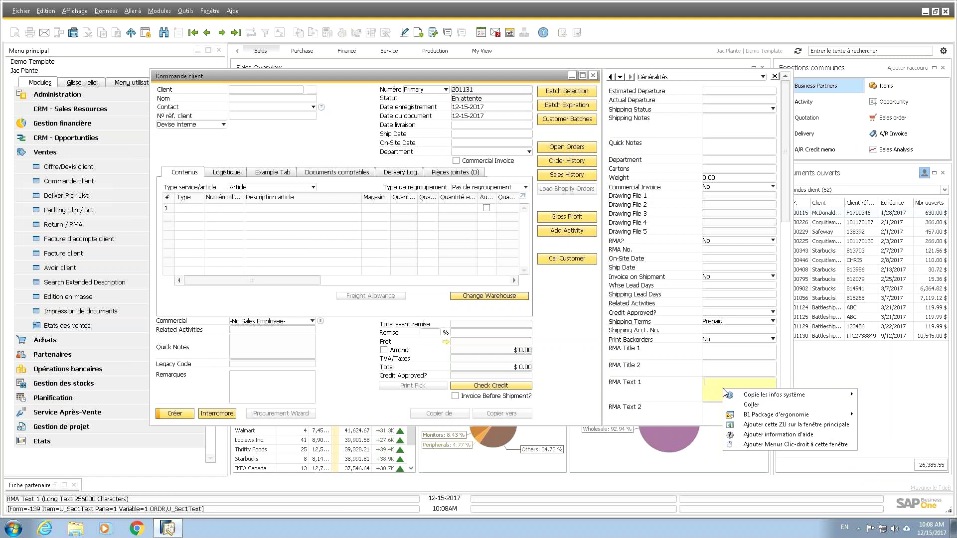
mouse_move(759, 424)
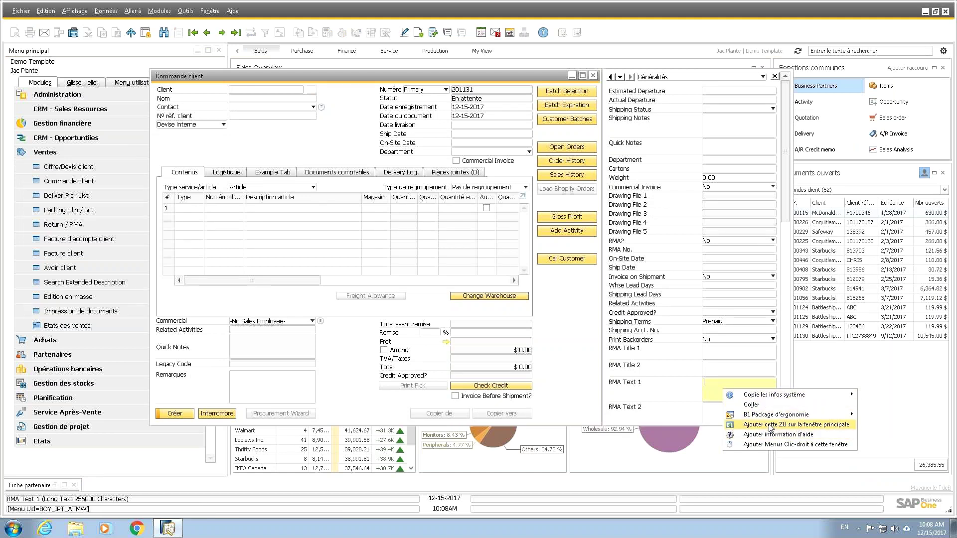
left_click(770, 426)
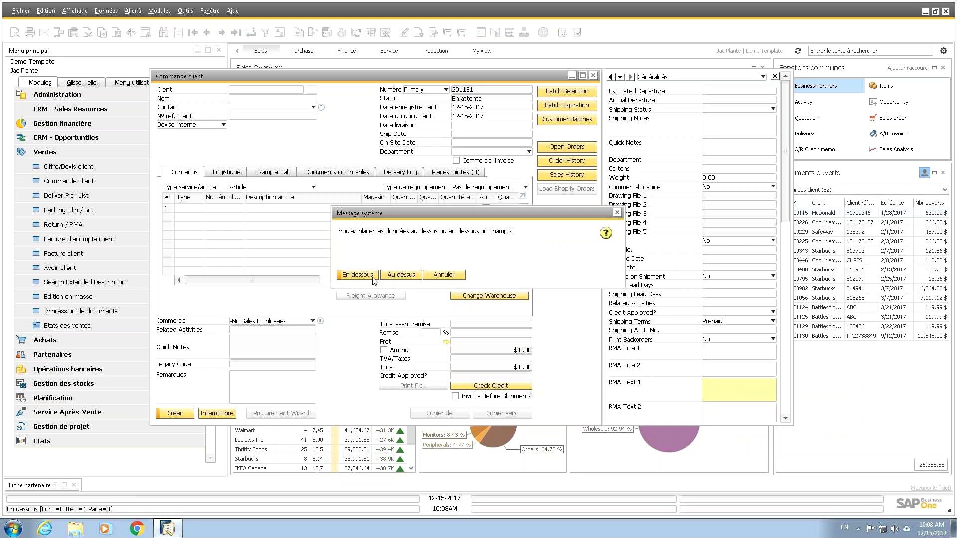
left_click(373, 277)
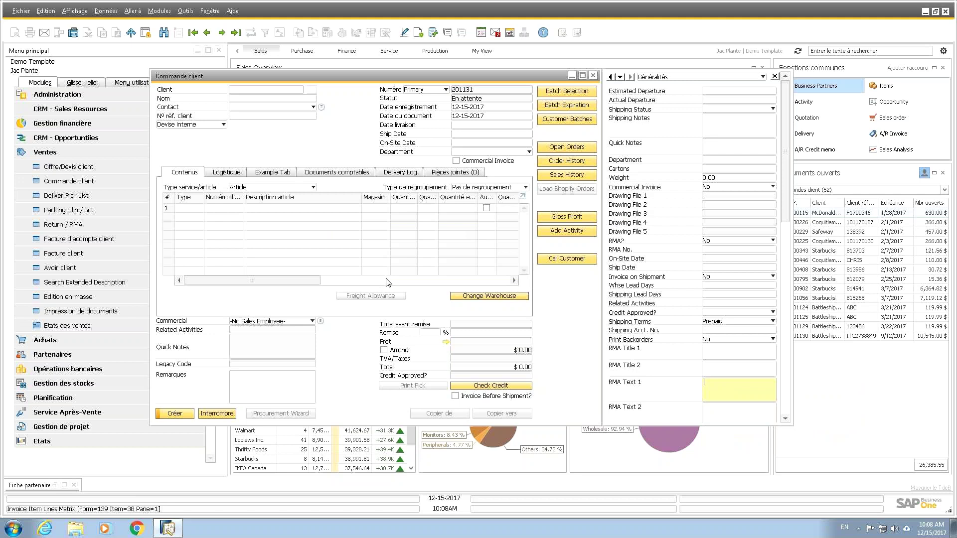
left_click(345, 275)
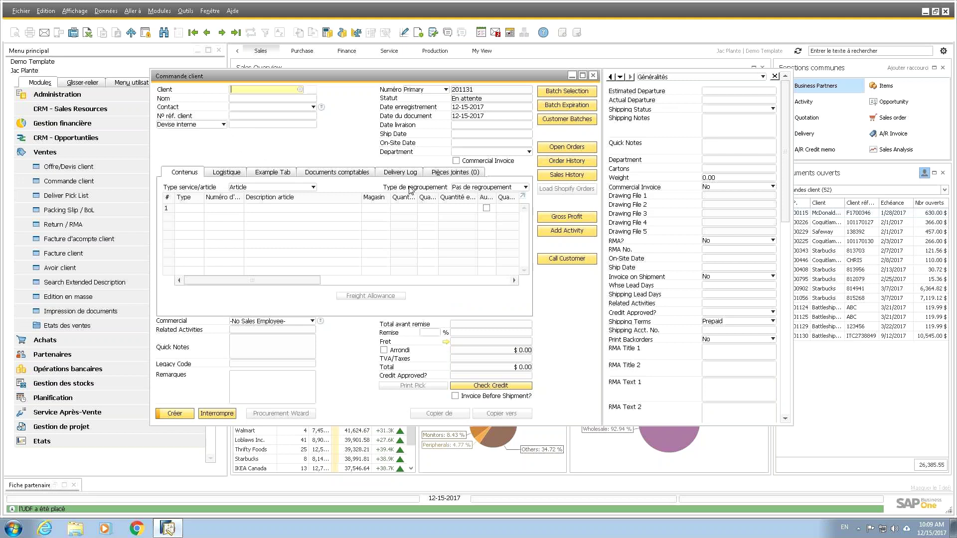
left_click(267, 125)
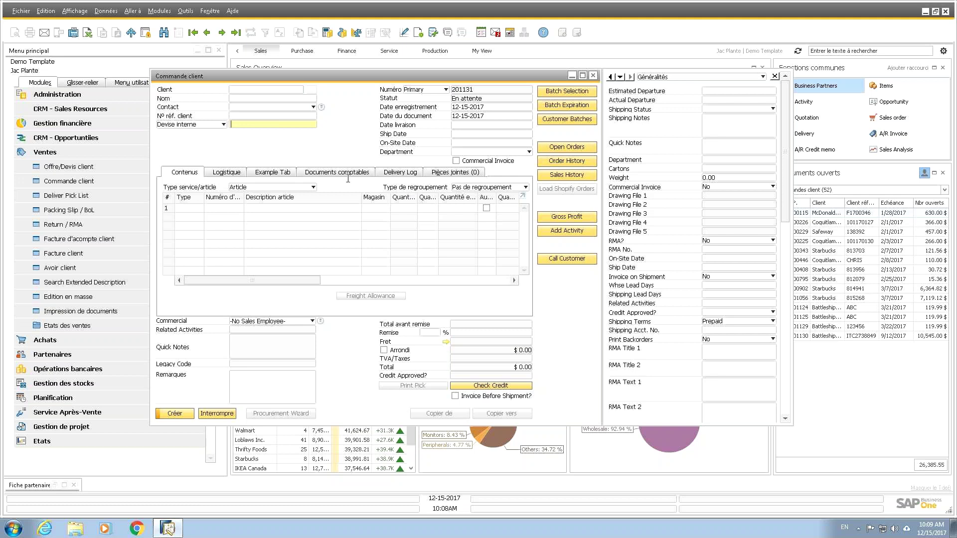
right_click(257, 141)
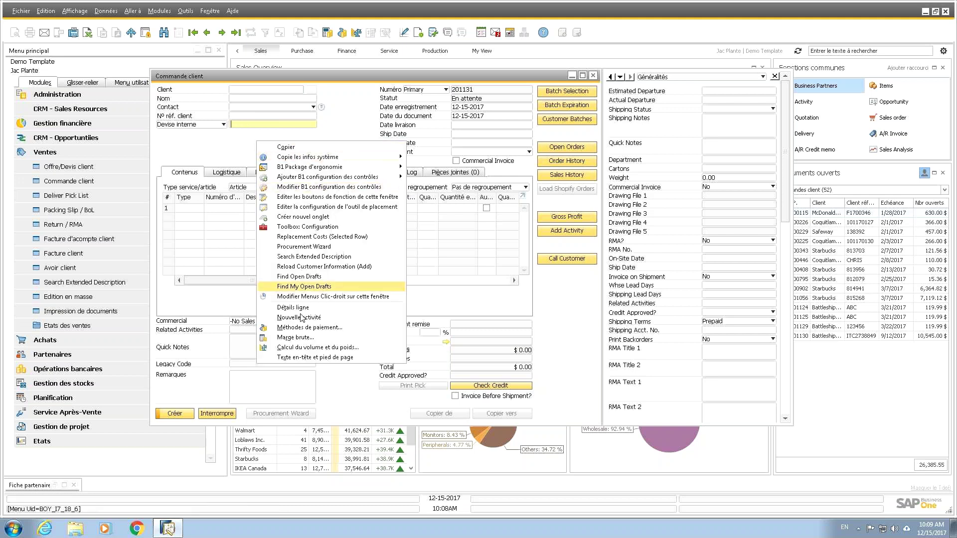
left_click(353, 212)
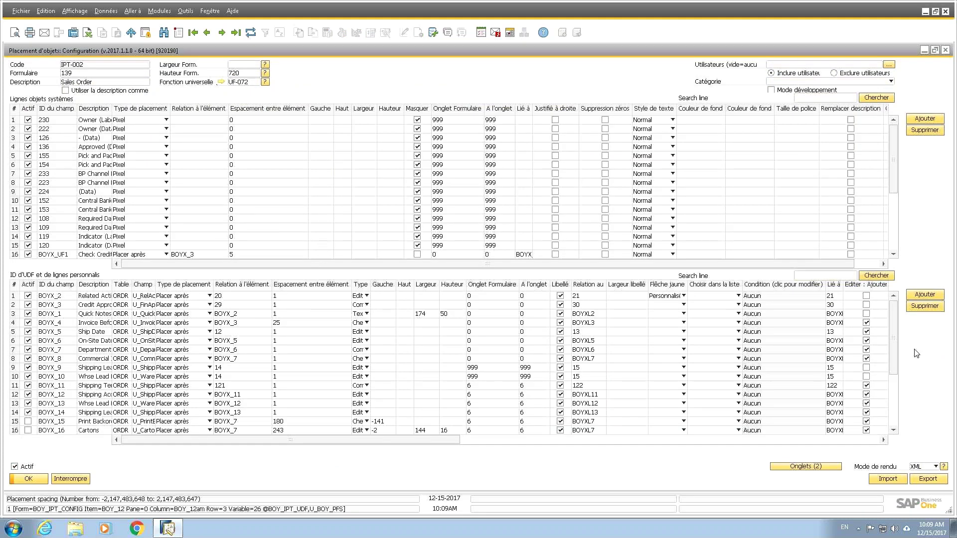
scroll(895, 339, "down", 4)
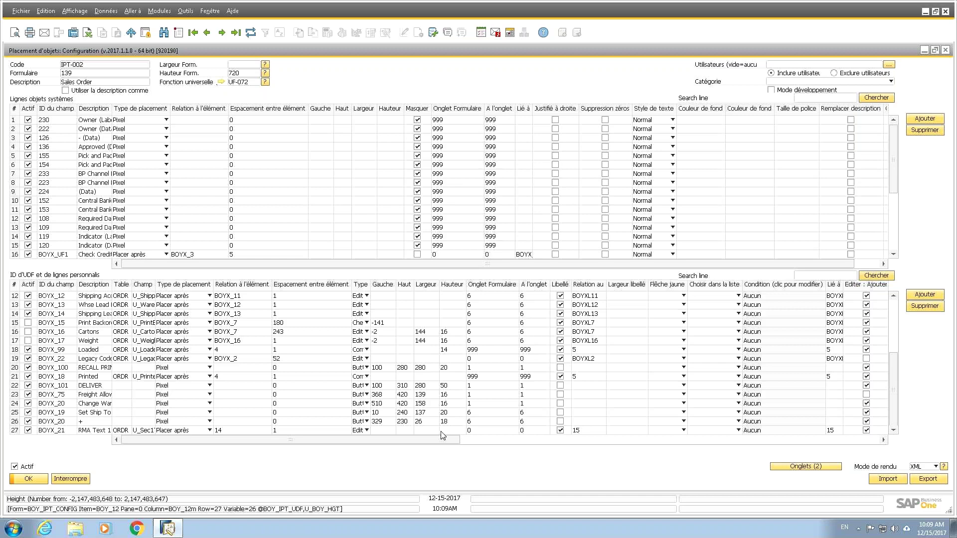
left_click(82, 481)
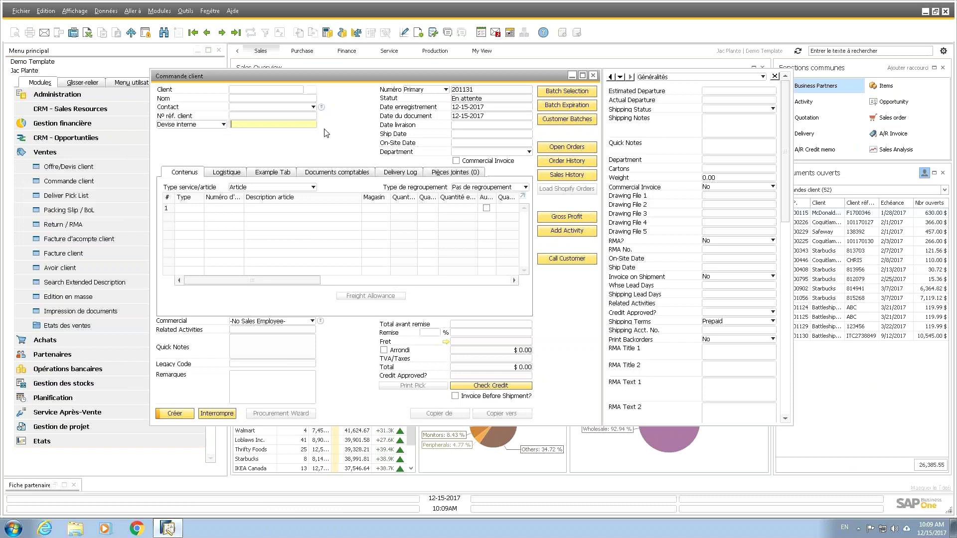
Step: Close the Commande client form and collapse the Ventes module list
left_click(593, 76)
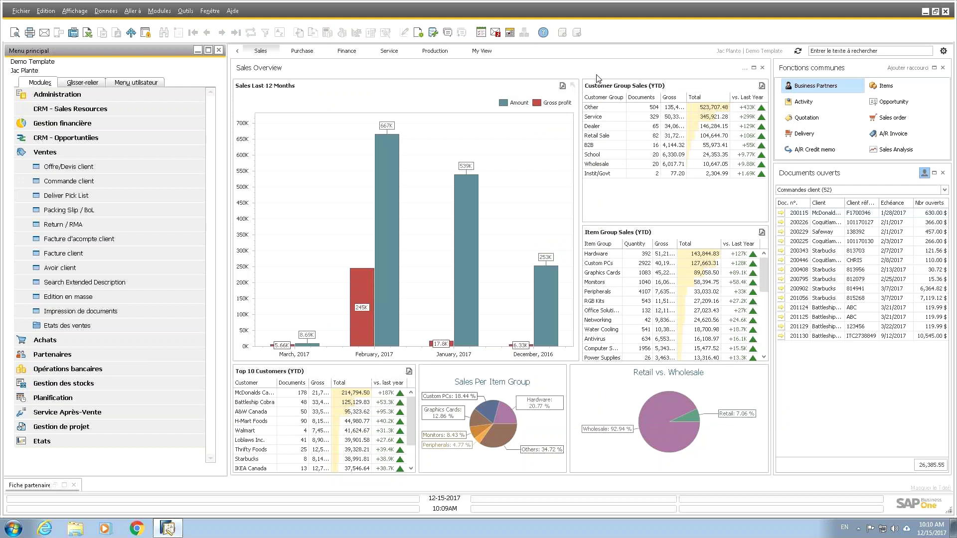
left_click(69, 153)
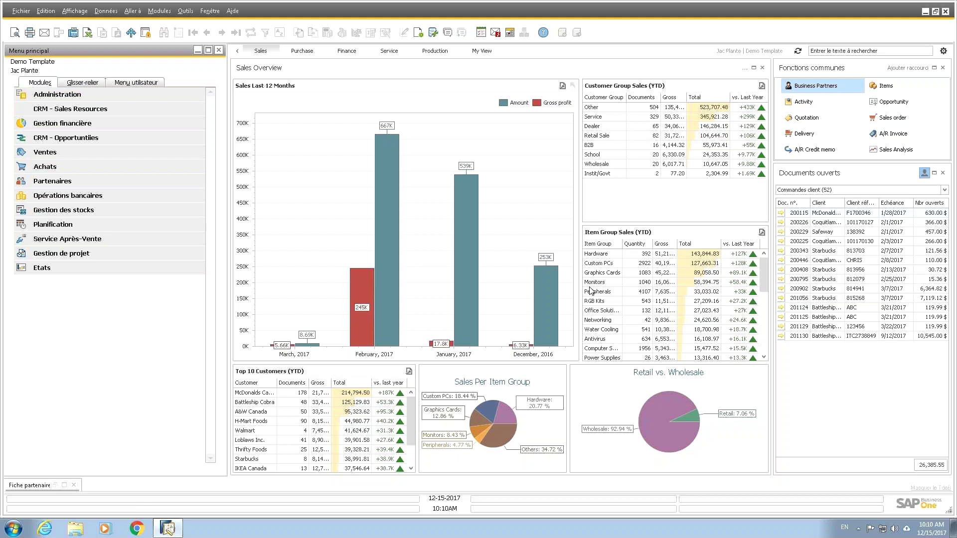
Step: Open Configuration B1 under B1 Usability Package, review its enabled features like Toolbox, then confirm with OK
left_click(57, 94)
left_click(56, 239)
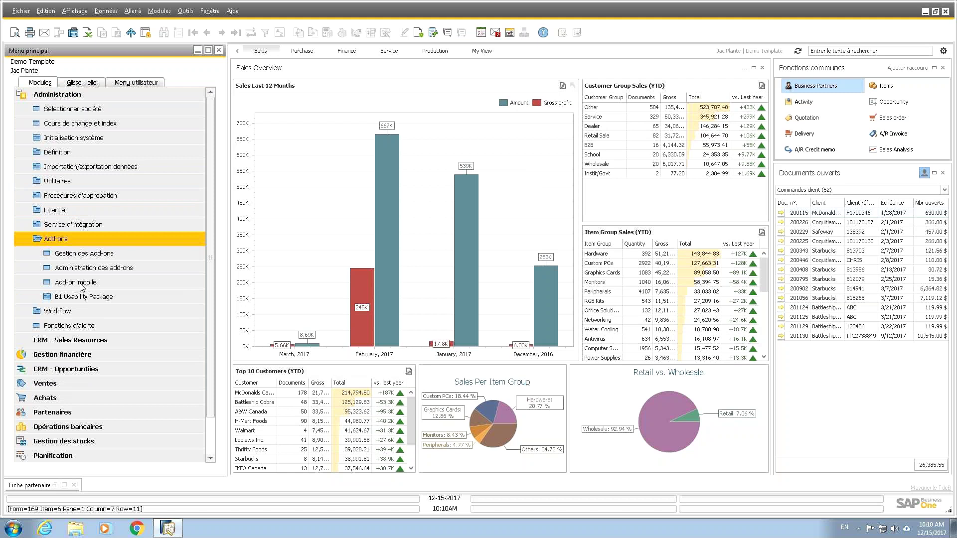
left_click(86, 297)
left_click(91, 316)
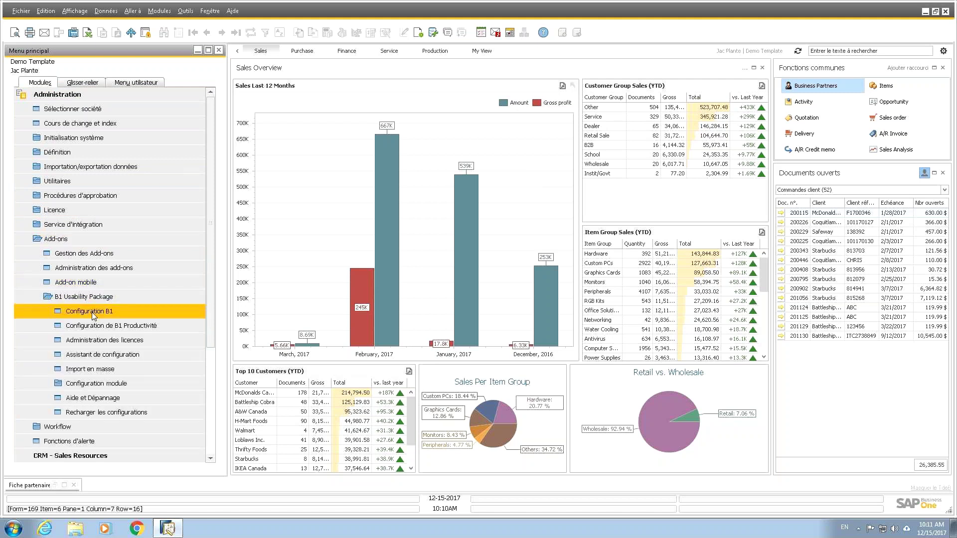
double_click(99, 316)
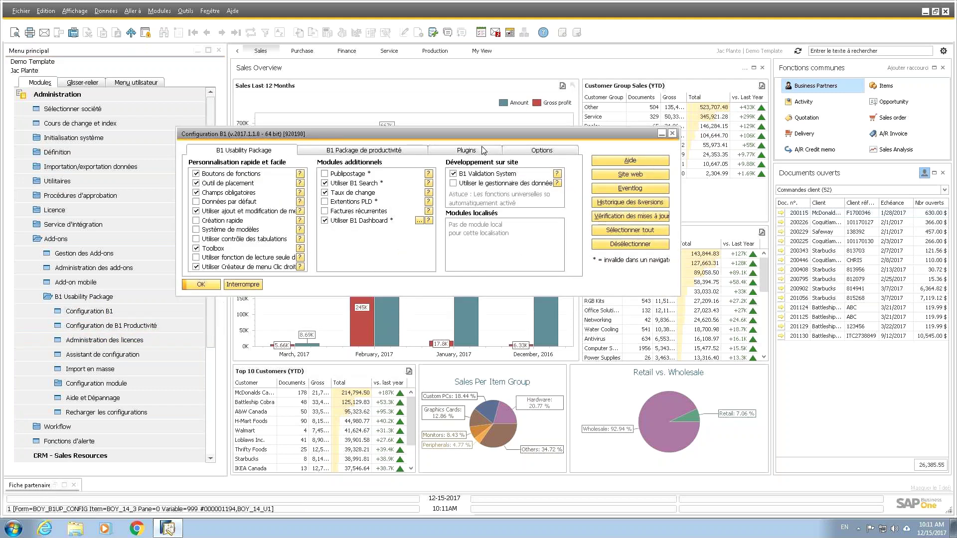
left_click_drag(471, 134, 475, 120)
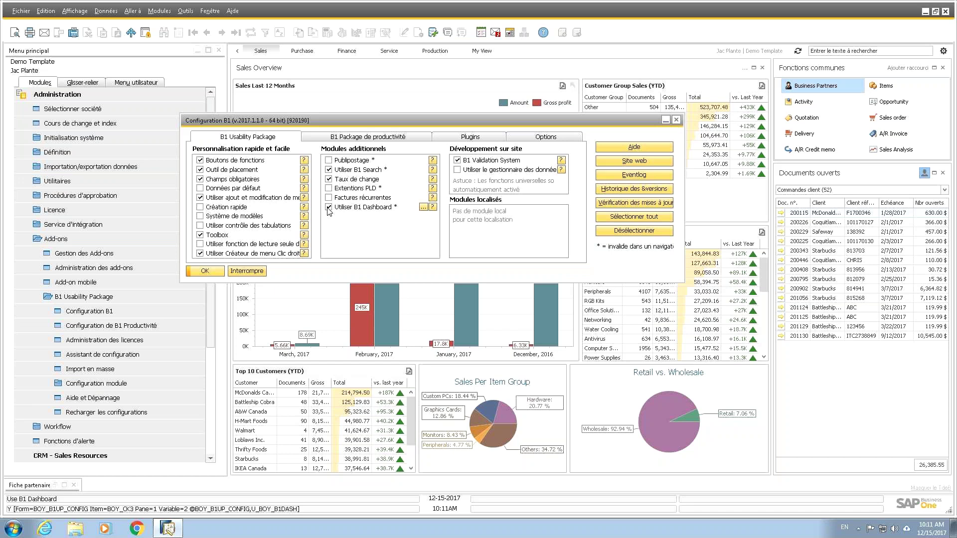
left_click(216, 273)
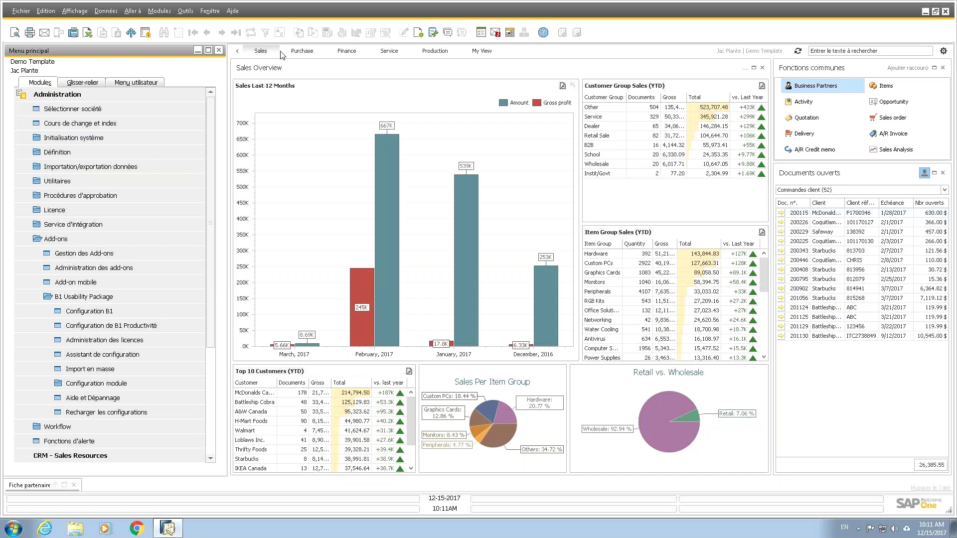
Step: View the Purchase dashboard, then the Financial Overview with its Stats panels widened to show full values
left_click(303, 52)
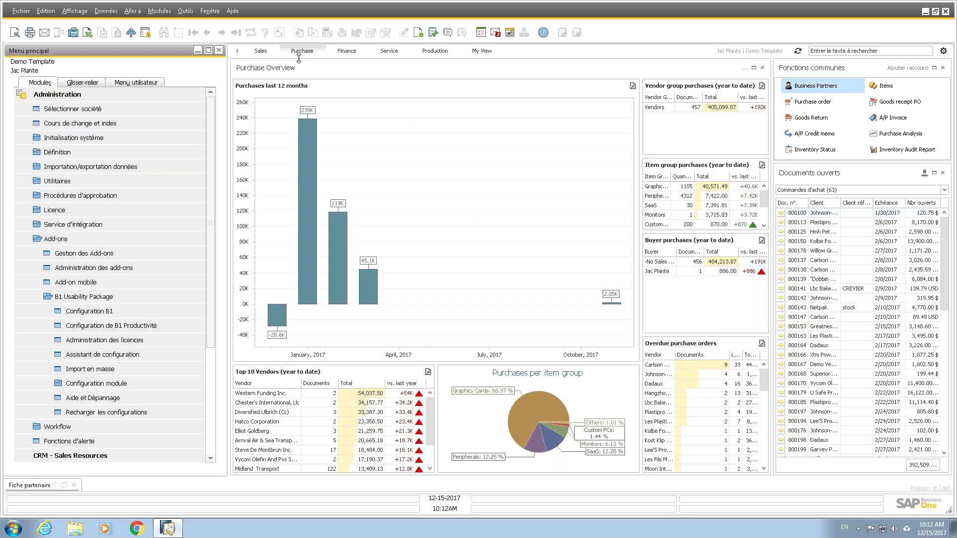
left_click(348, 52)
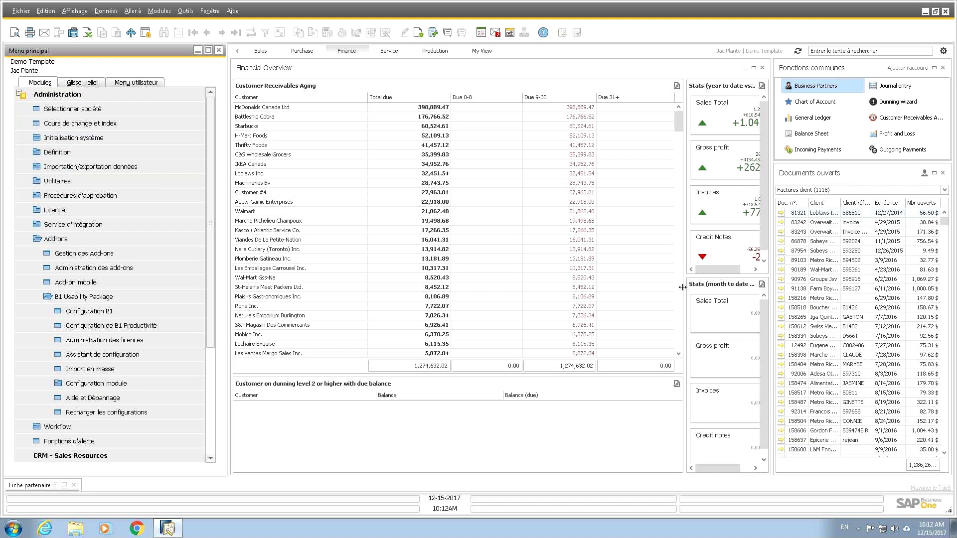
left_click_drag(683, 287, 624, 300)
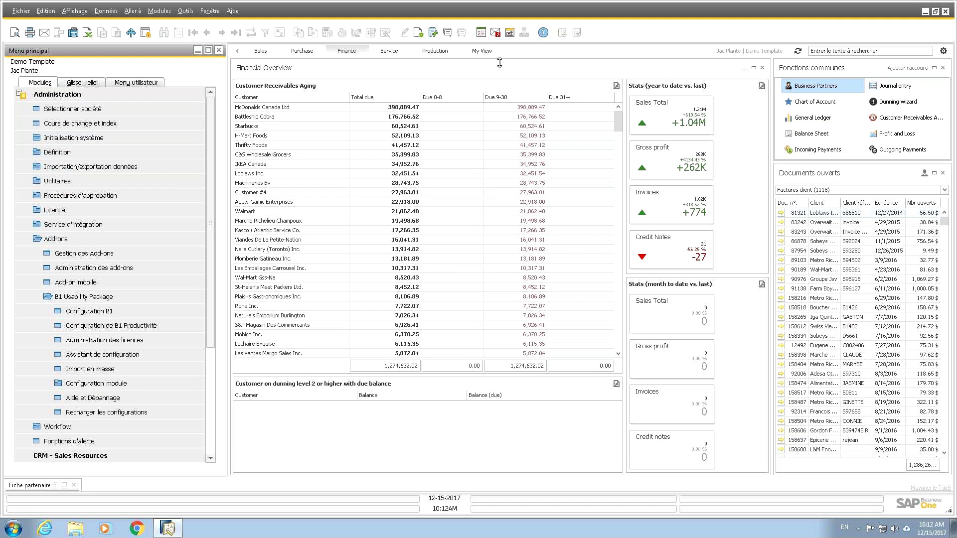
Step: In the dashboard Paramètres, move My View to the top of the dashboard list
left_click(943, 52)
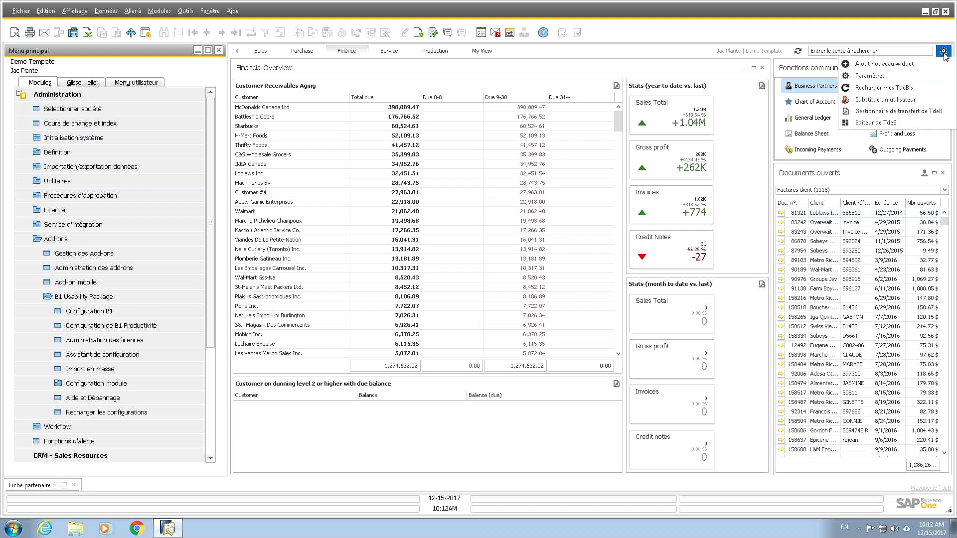
left_click(869, 77)
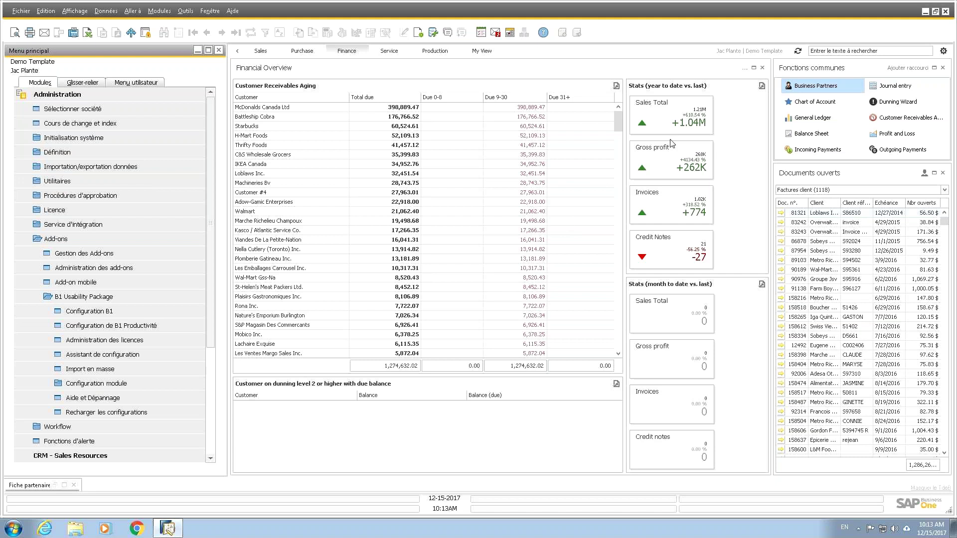
left_click(944, 51)
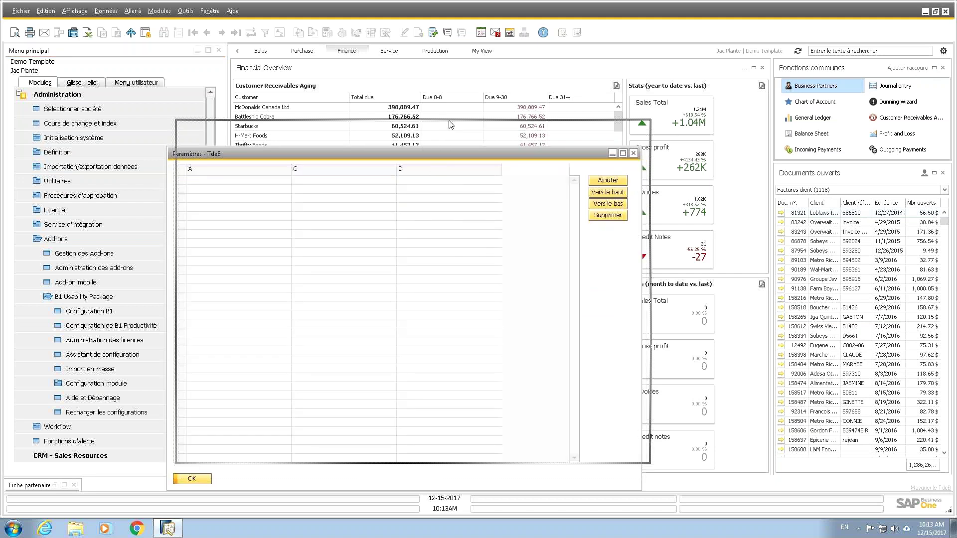
left_click_drag(440, 152, 449, 122)
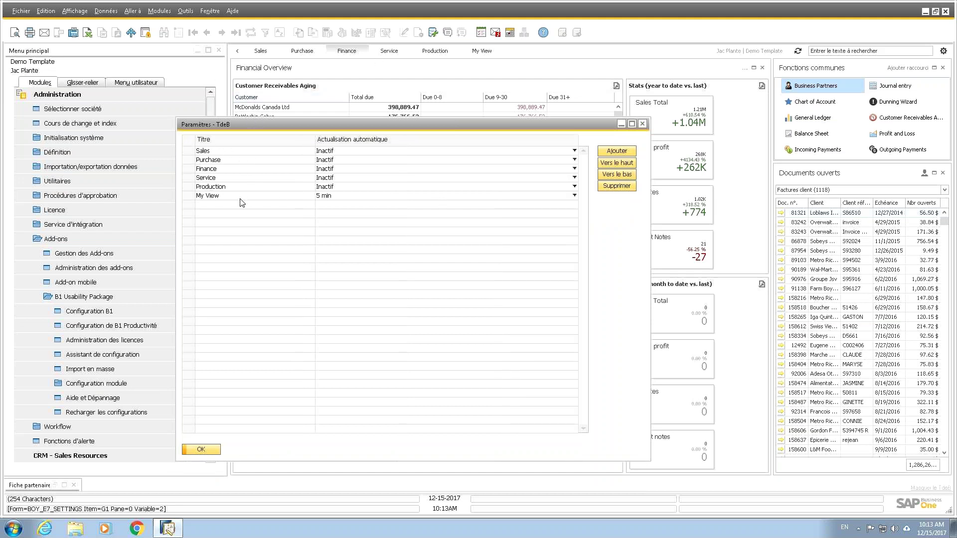
left_click(188, 196)
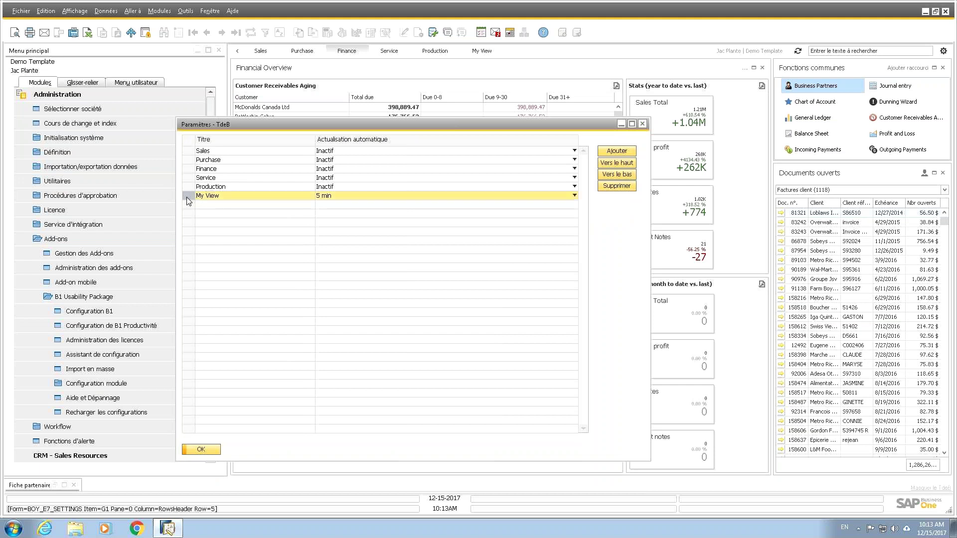
left_click(618, 163)
left_click(618, 163)
left_click(618, 163)
left_click(618, 163)
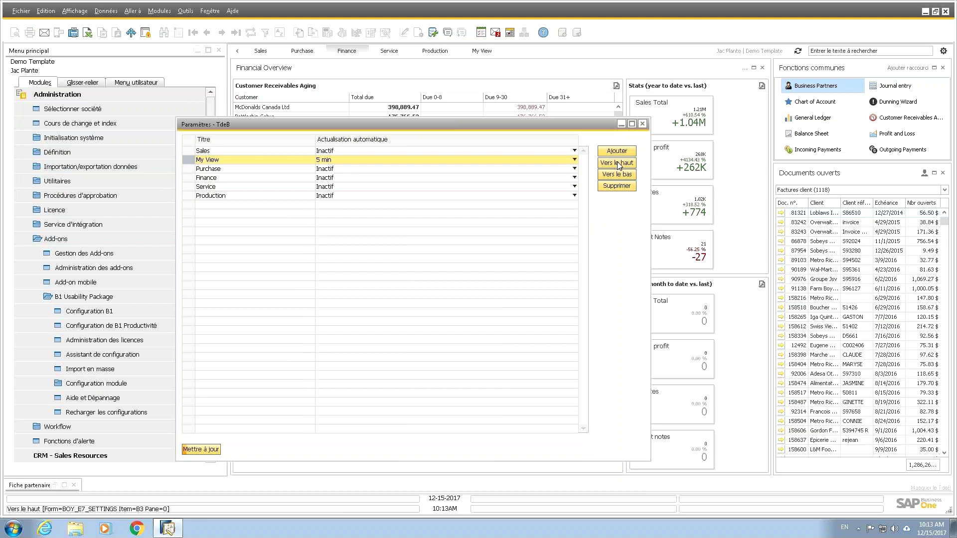
left_click(618, 163)
Step: Add a Demo dashboard with auto-refresh Inactif and apply the list changes
left_click(216, 205)
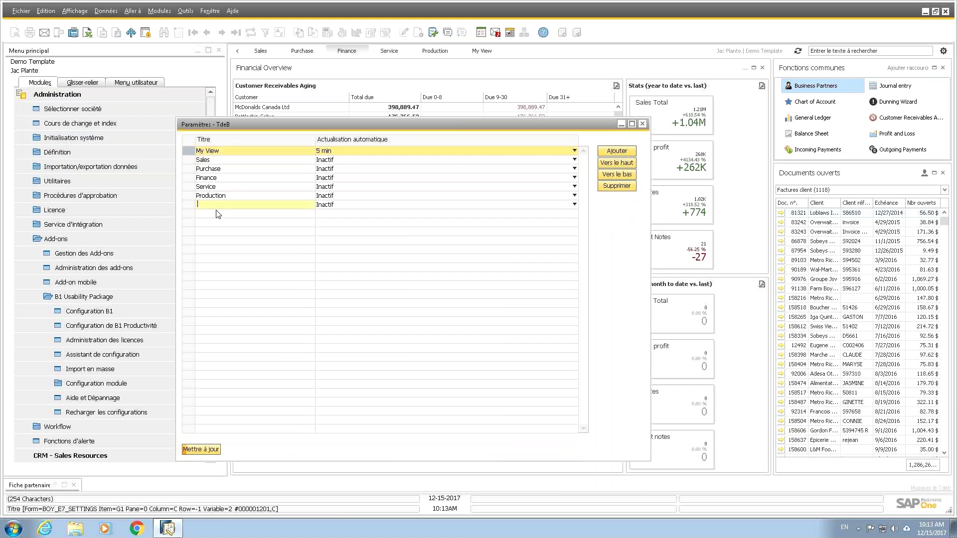
type("D")
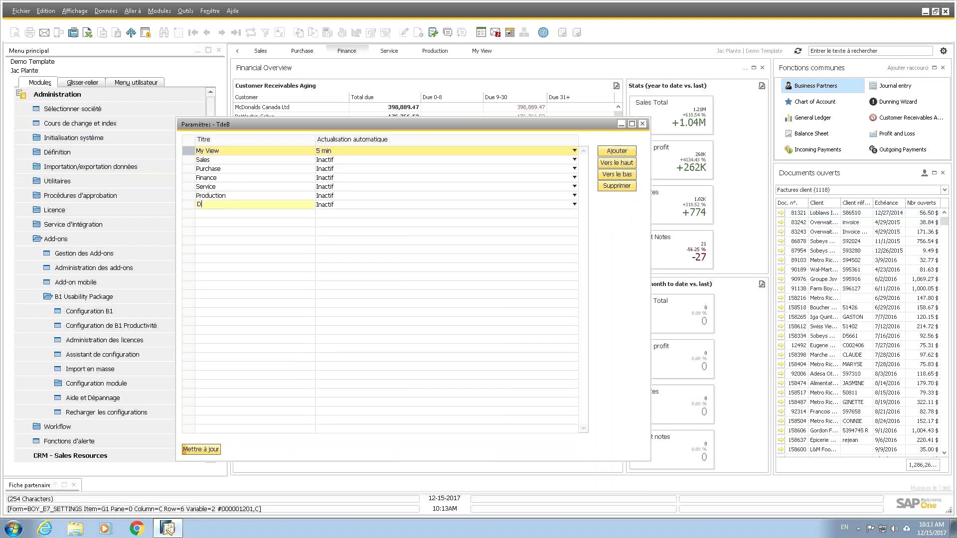
type("emo")
key("Tab")
left_click(543, 205)
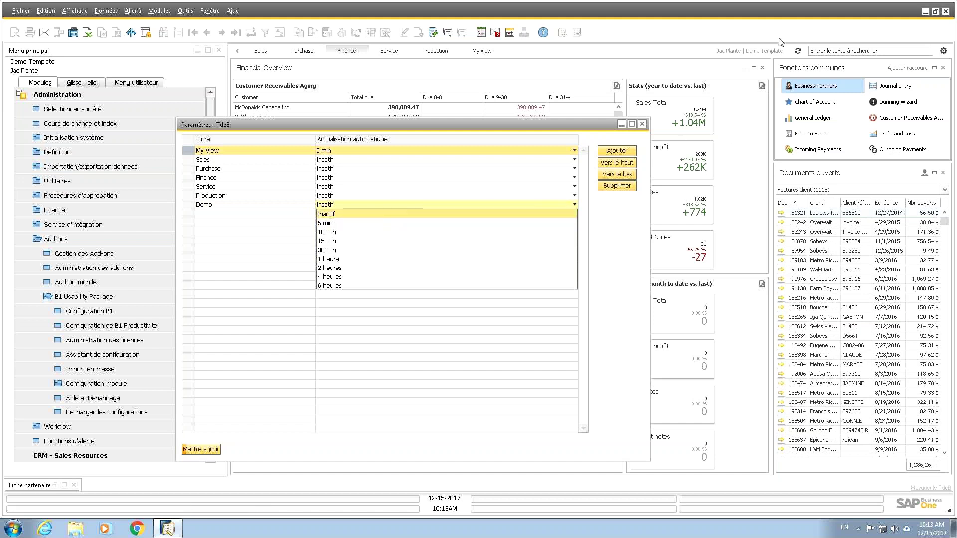
left_click(349, 217)
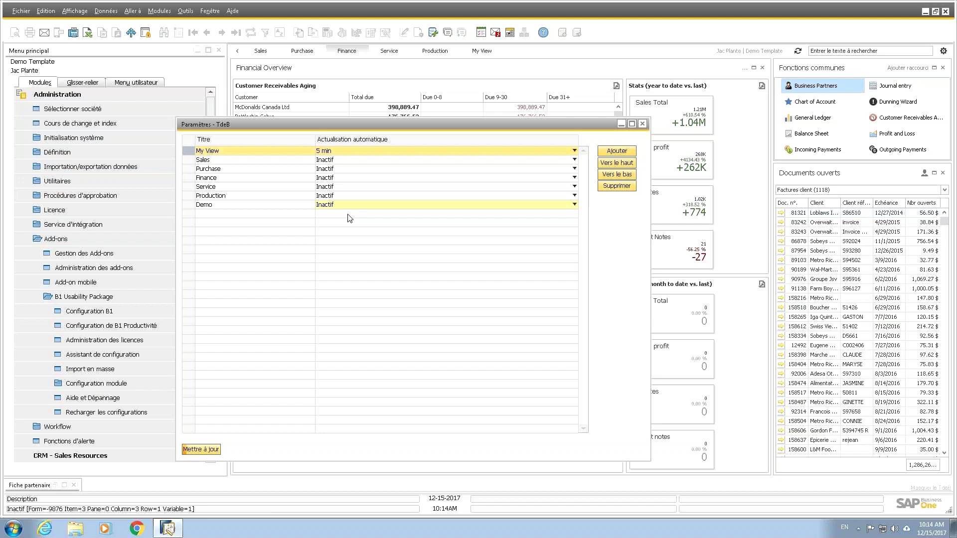
left_click(203, 450)
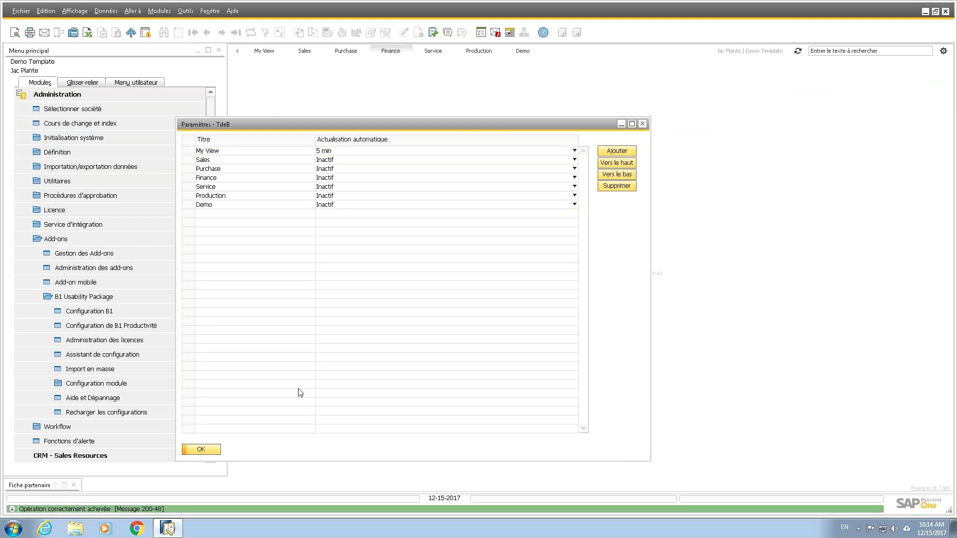
Step: Close the parameters and add an Open items List widget to the dashboard
left_click(201, 449)
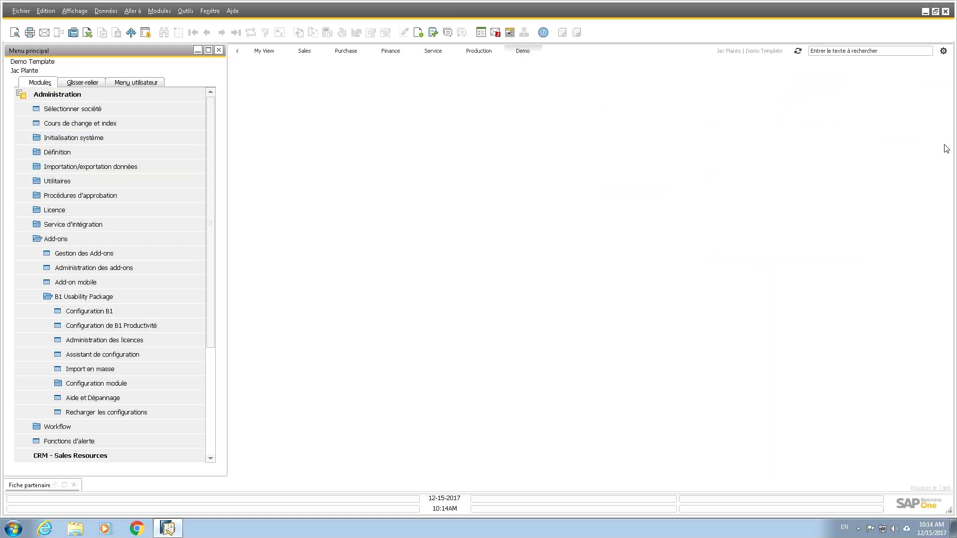
left_click(943, 50)
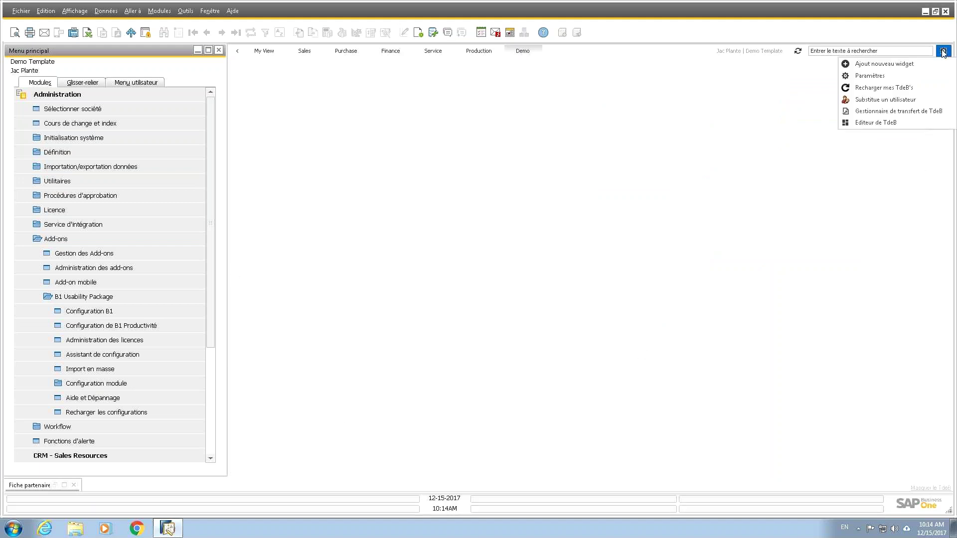
left_click(897, 65)
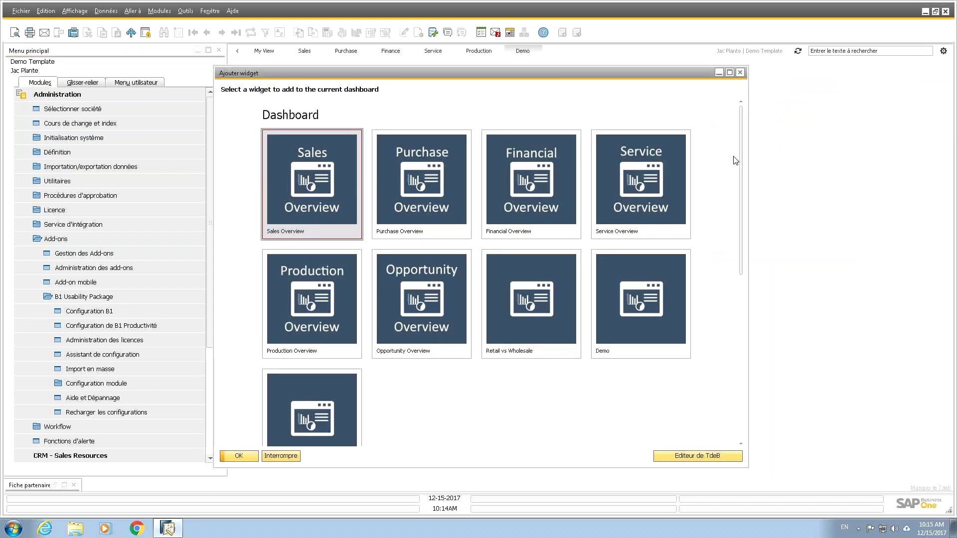
left_click_drag(744, 167, 744, 323)
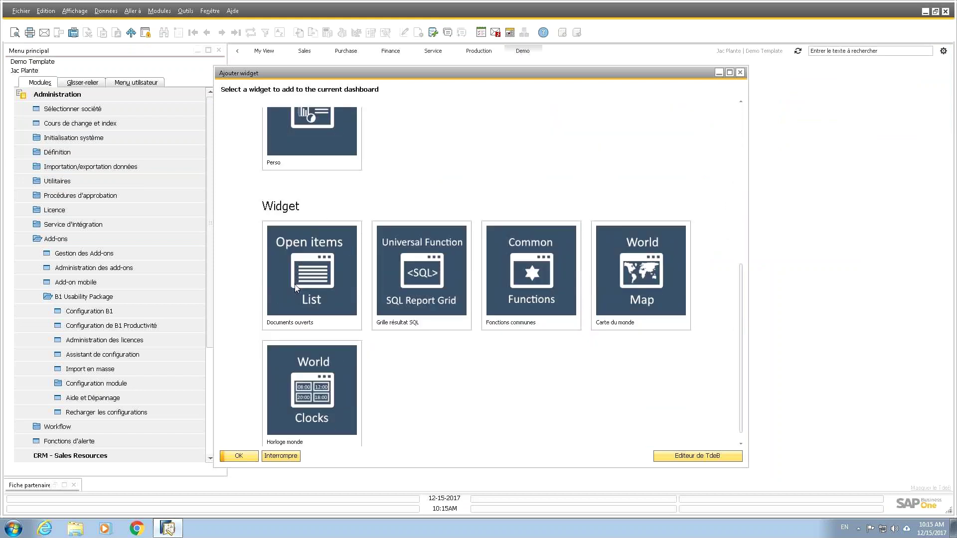
left_click(334, 274)
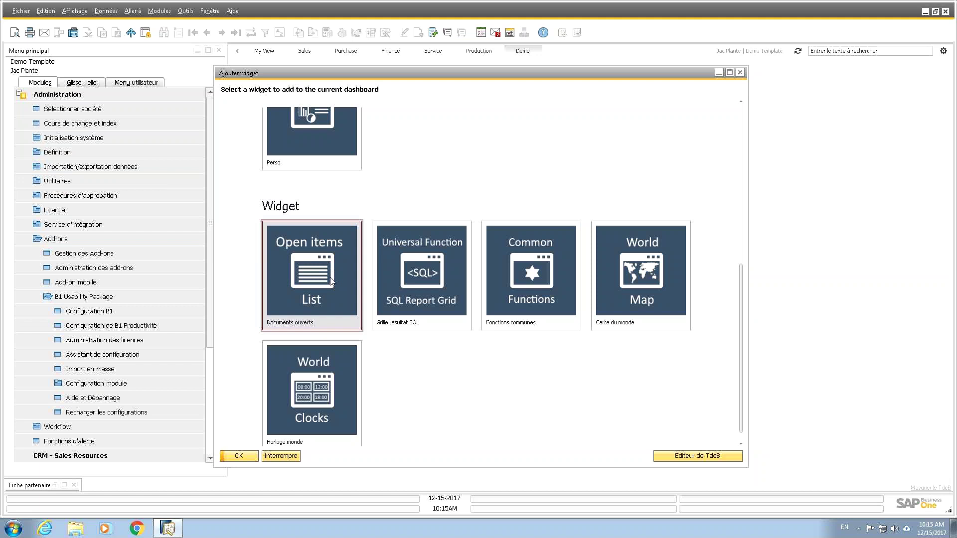
left_click(239, 455)
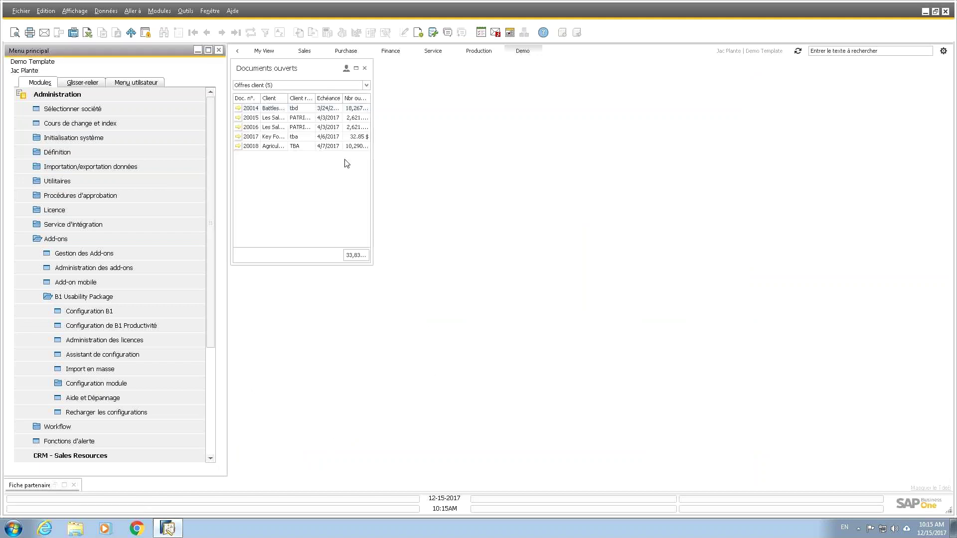
Step: Move the Documents ouverts widget right, widen it, and switch it to Factures client
left_click_drag(297, 68, 855, 78)
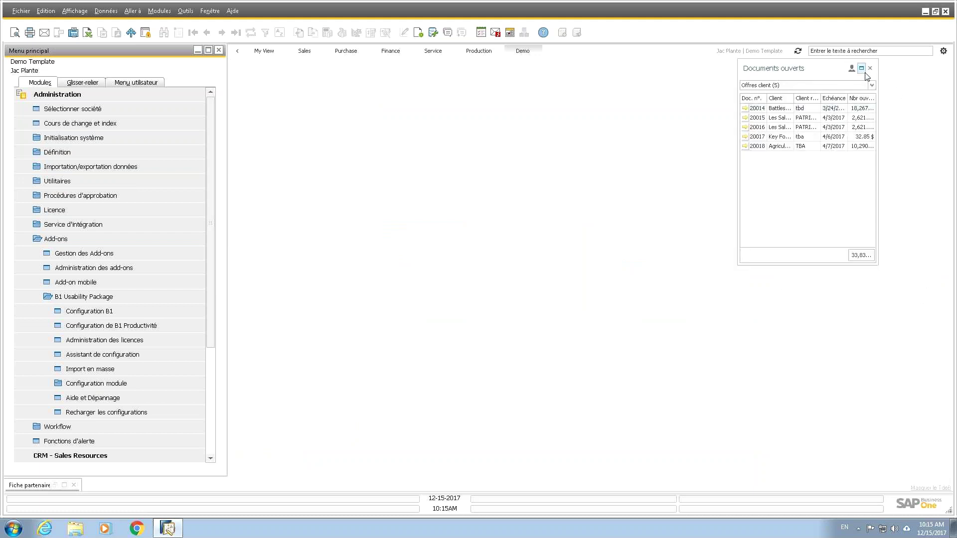
left_click_drag(878, 164, 949, 165)
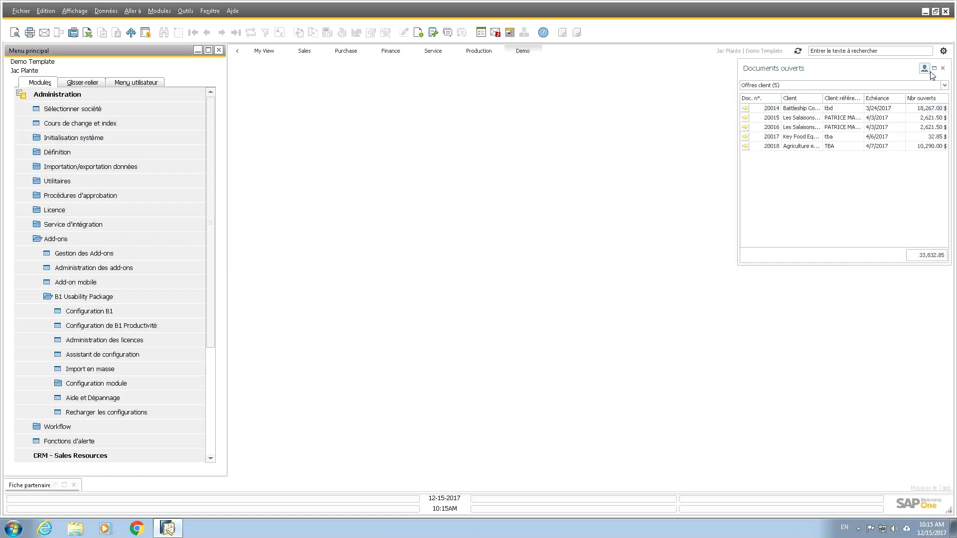
left_click(944, 85)
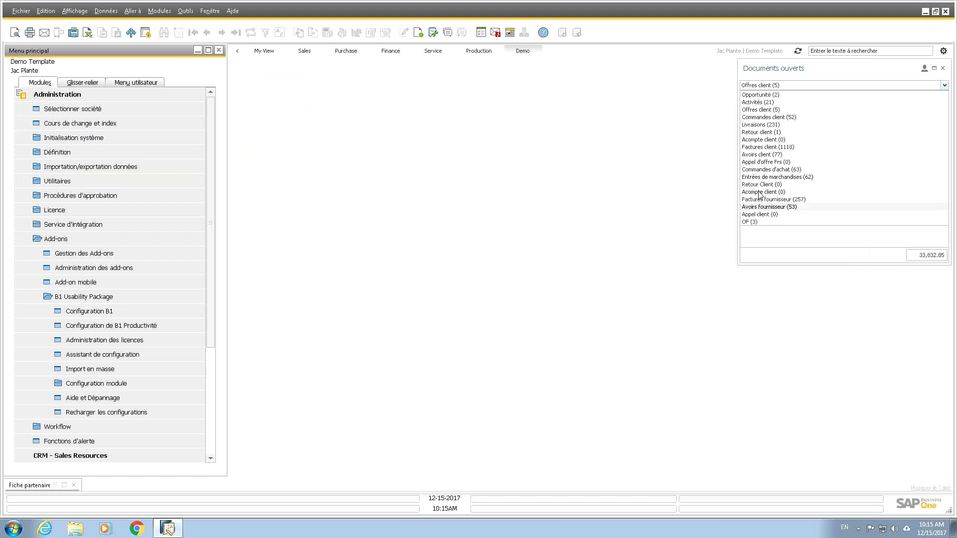
left_click(890, 147)
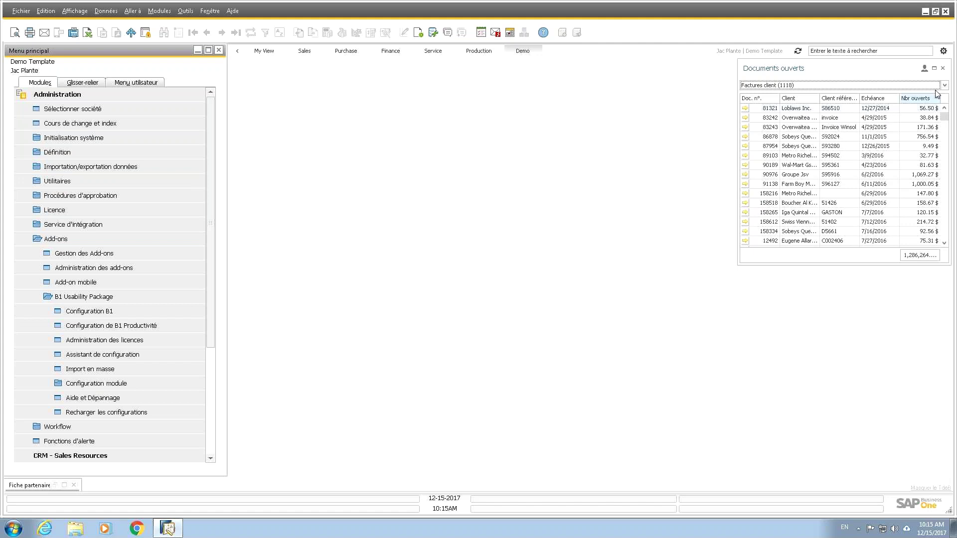
Step: Add a Common Functions widget and place it below the open-items list
left_click(944, 50)
left_click(901, 63)
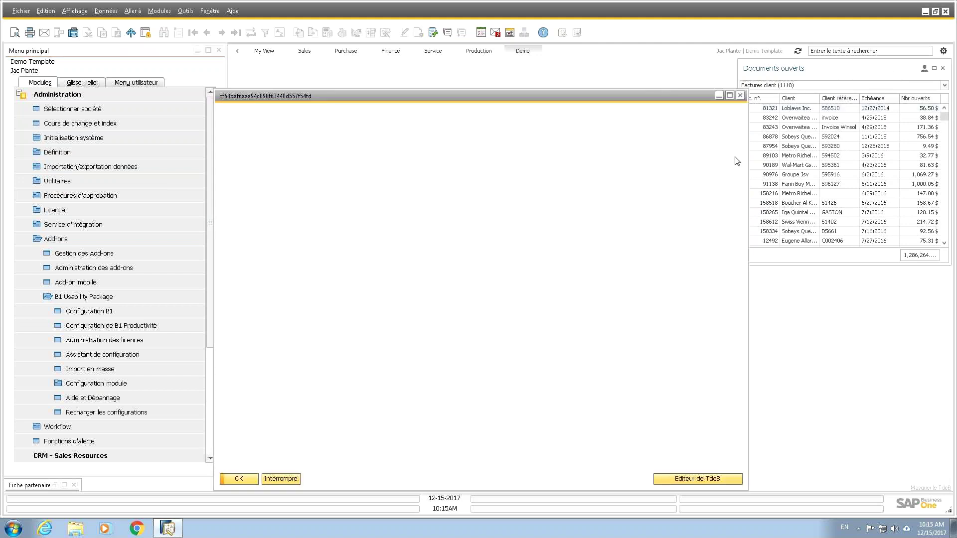
scroll(733, 265, "down", 5)
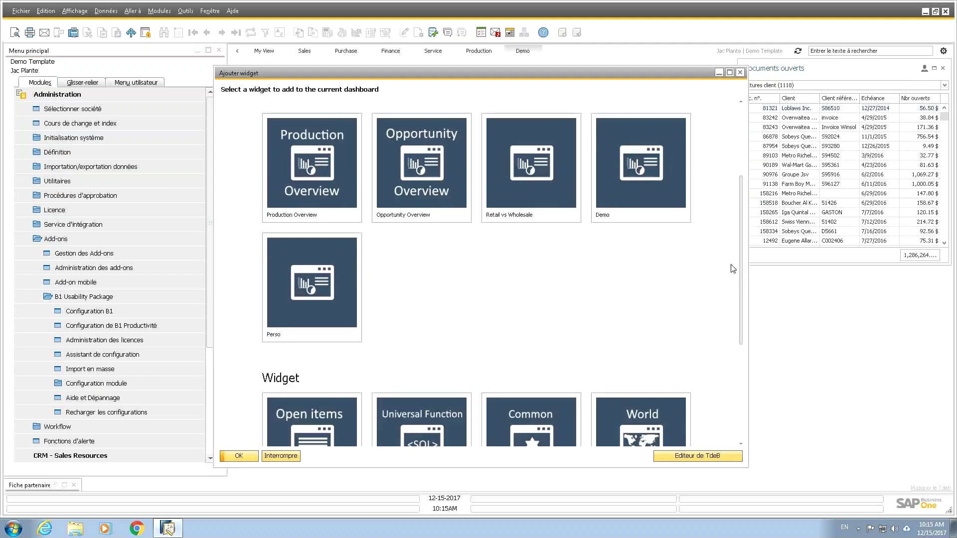
scroll(731, 264, "down", 4)
left_click(555, 263)
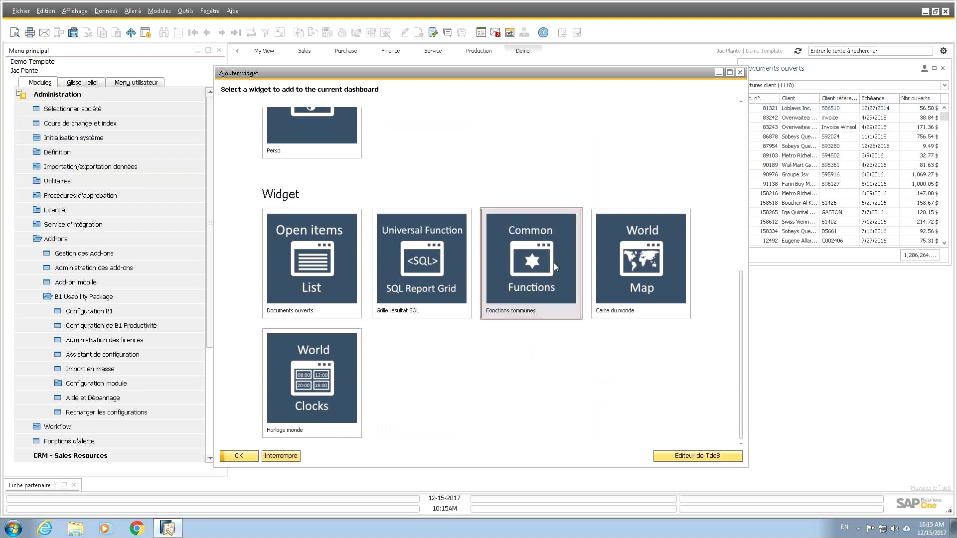
left_click(246, 456)
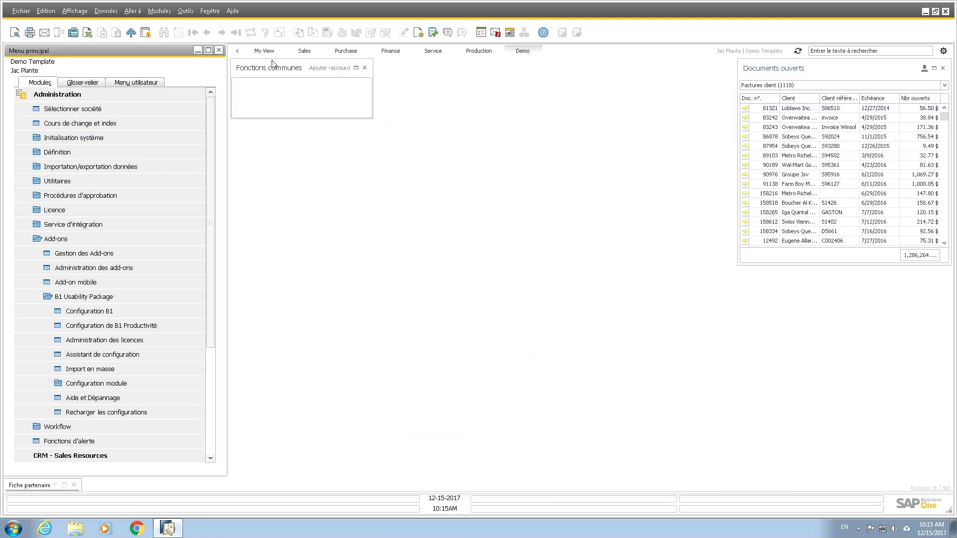
left_click_drag(276, 66, 782, 270)
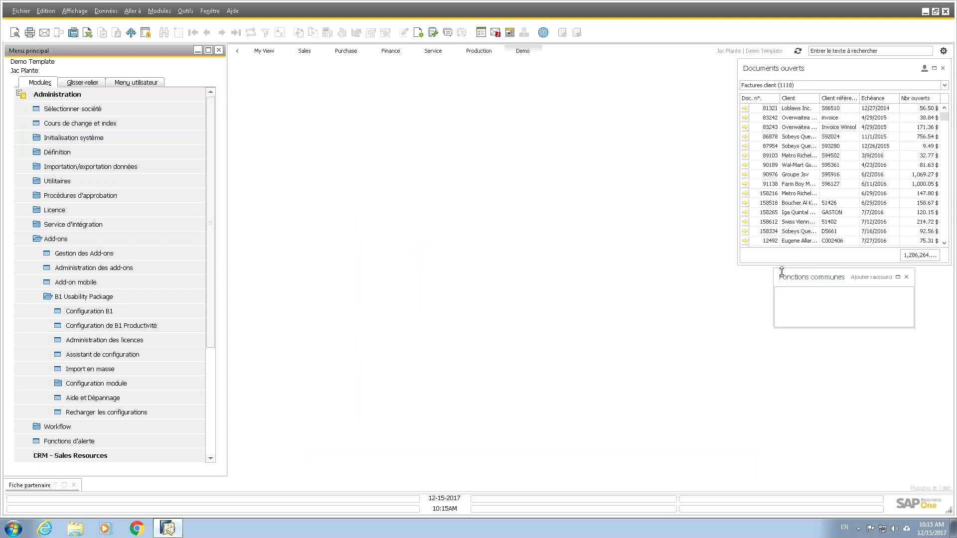
Step: Add a Ventes > Facture client shortcut with a checkmark icon to Fonctions communes
left_click(863, 277)
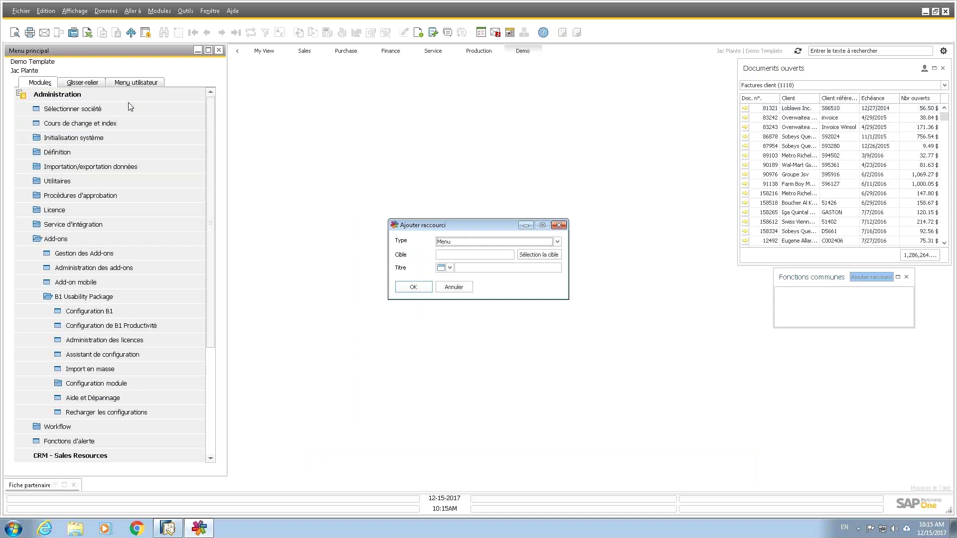
left_click(552, 257)
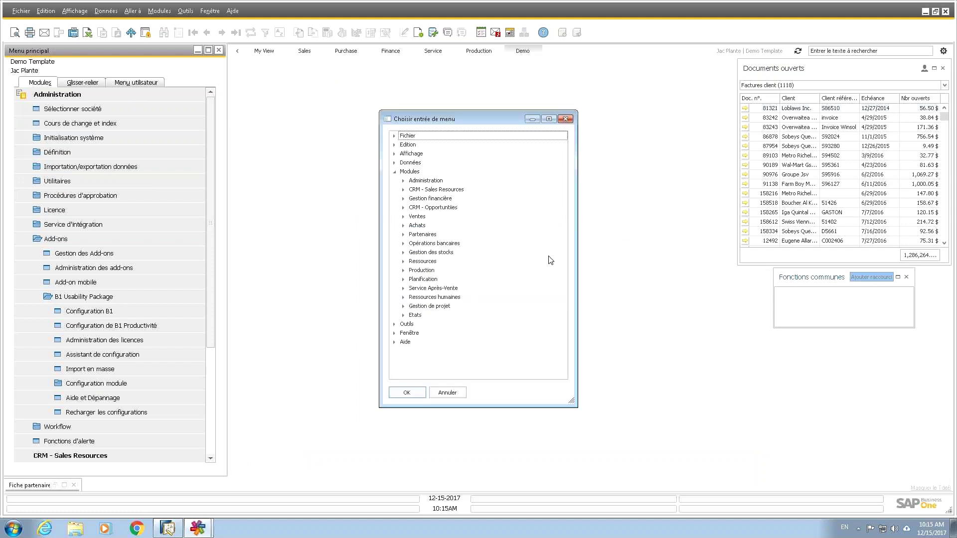
left_click(404, 218)
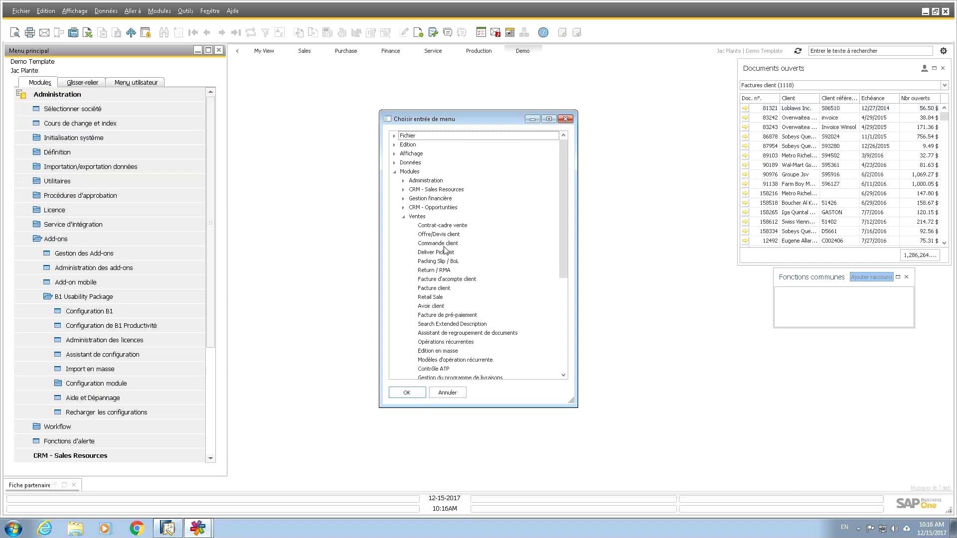
left_click(437, 289)
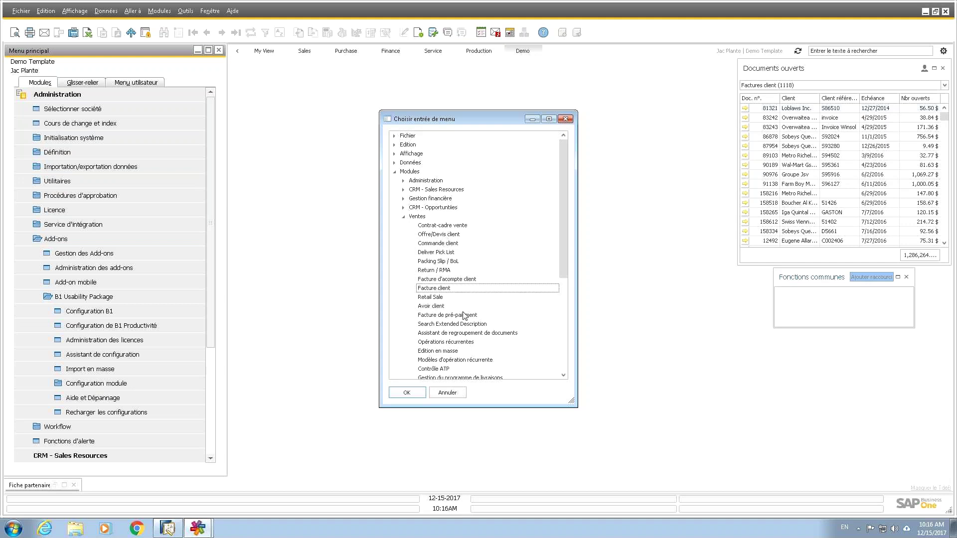
left_click(408, 394)
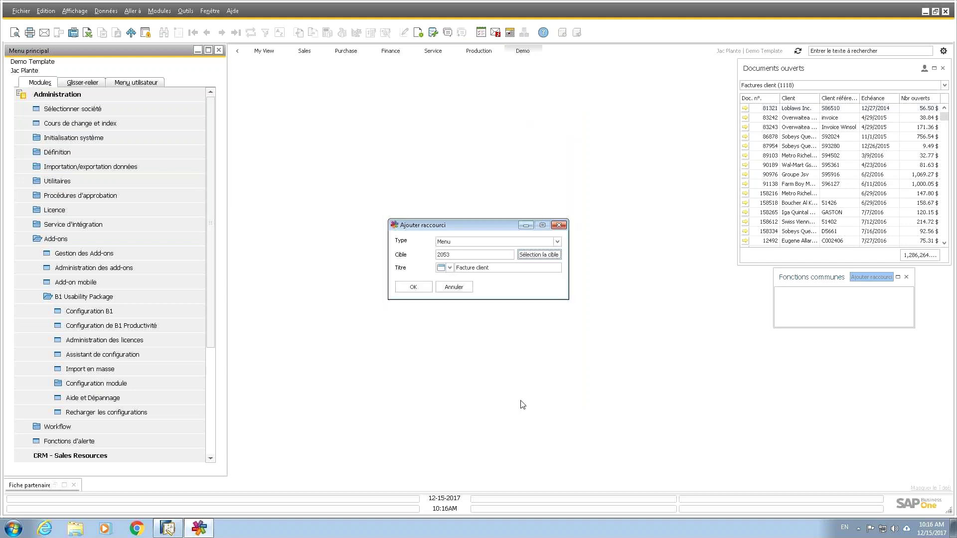
left_click(450, 268)
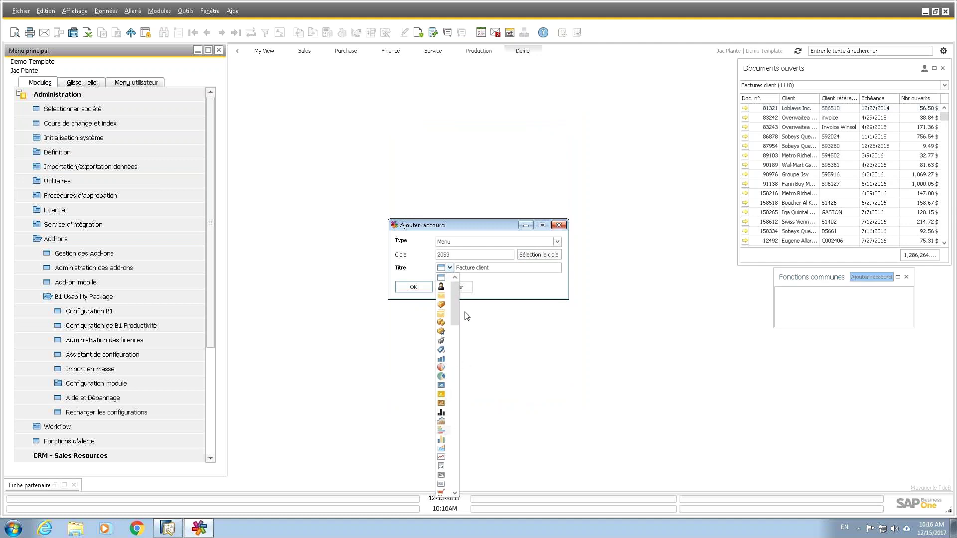
left_click_drag(462, 315, 464, 474)
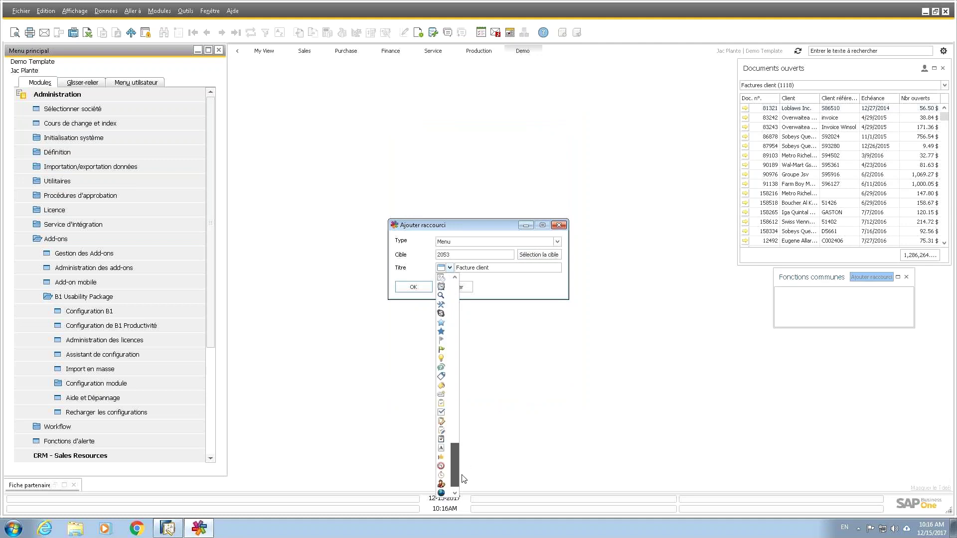
left_click(442, 412)
left_click(413, 287)
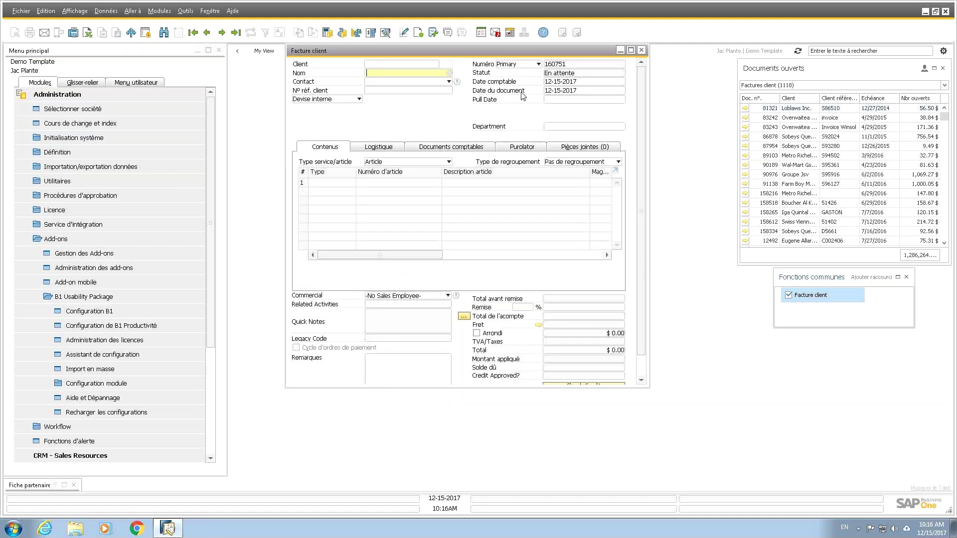
left_click(642, 50)
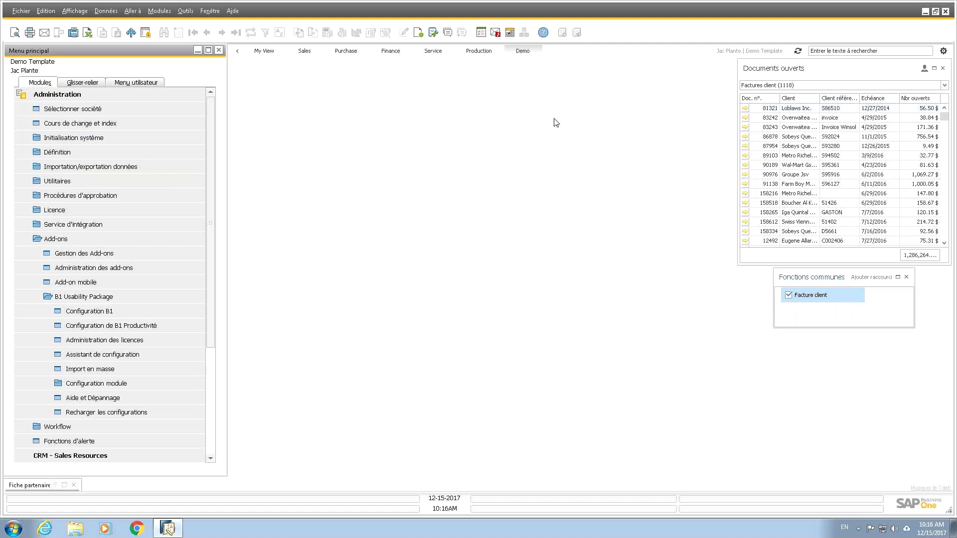
Step: Run the General 'Top 3 Item sold' query, select its SQL, and minimize the results
left_click(434, 33)
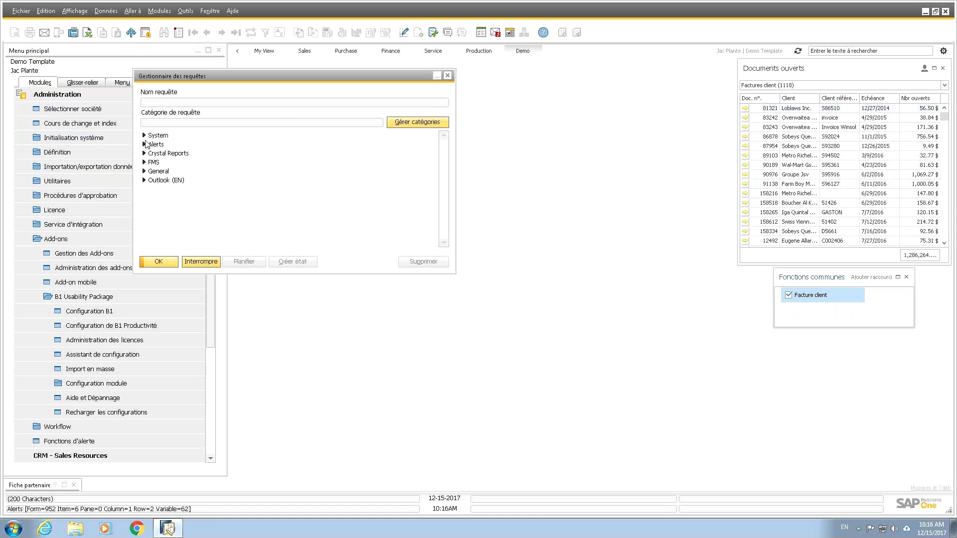
left_click(143, 172)
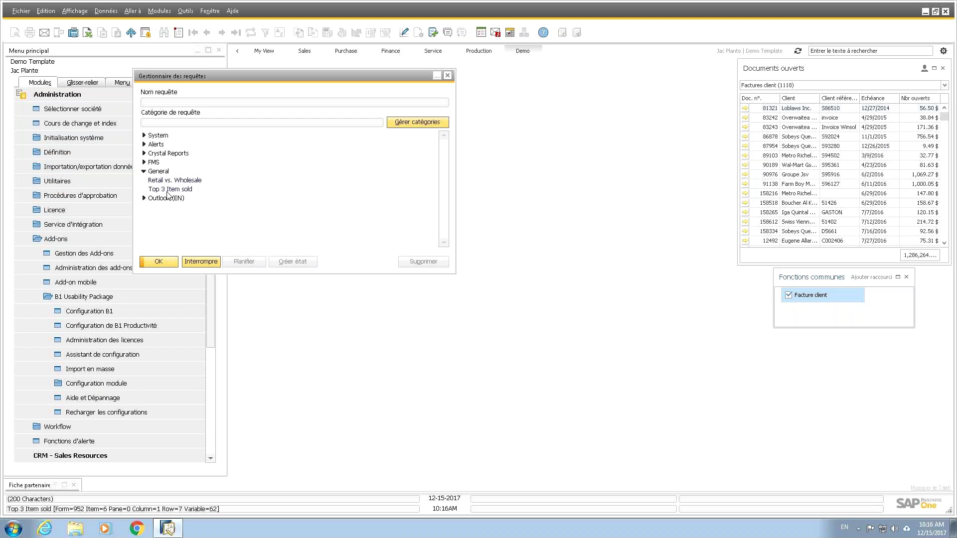
double_click(172, 192)
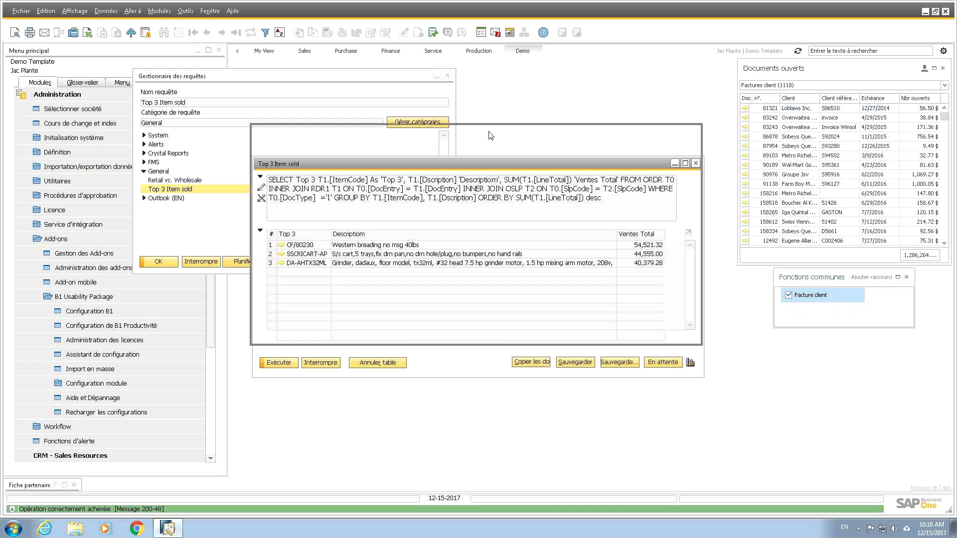
left_click_drag(488, 167, 486, 133)
left_click(609, 167)
left_click_drag(639, 165, 218, 139)
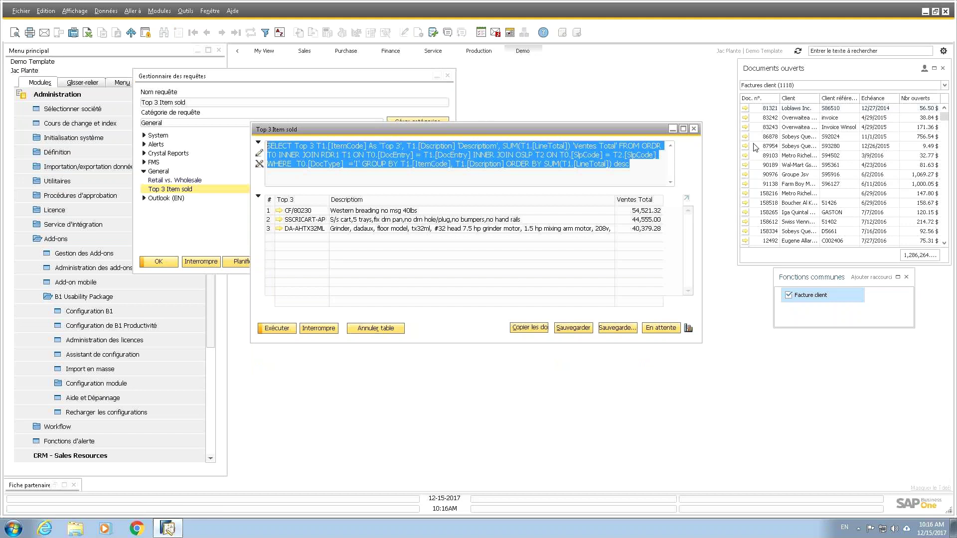
left_click(672, 130)
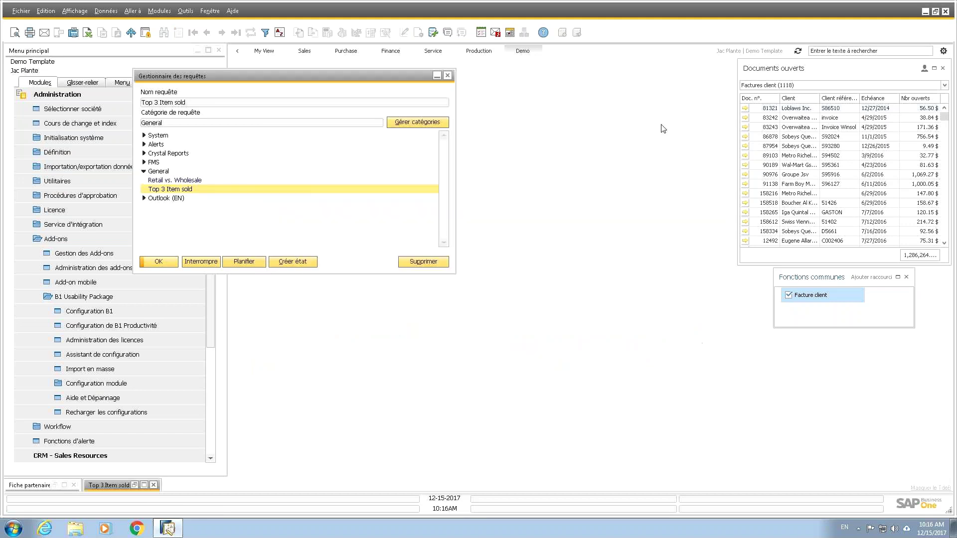
Step: Close the query manager, dismiss the Paramètres dialog and error, and open Éditeur TdeB
left_click(450, 78)
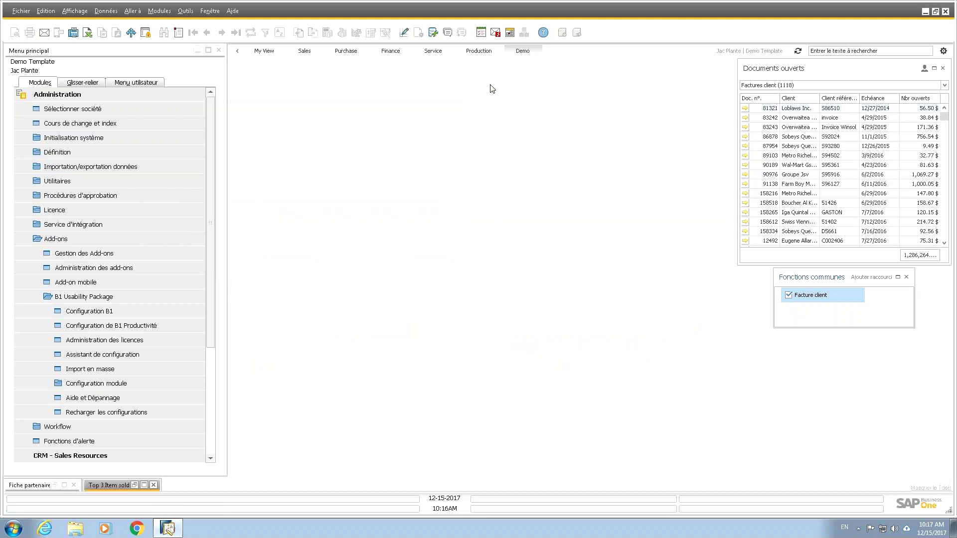
left_click(944, 50)
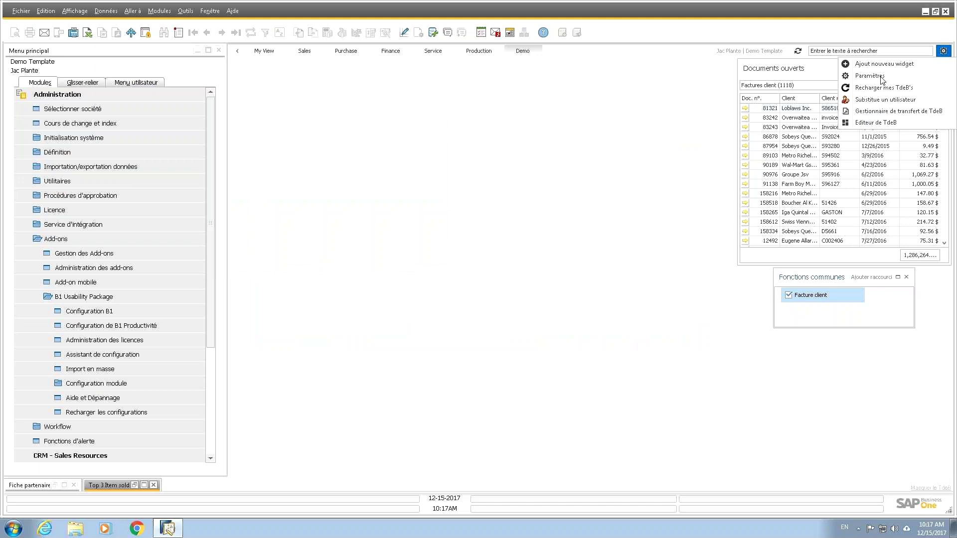
left_click(880, 76)
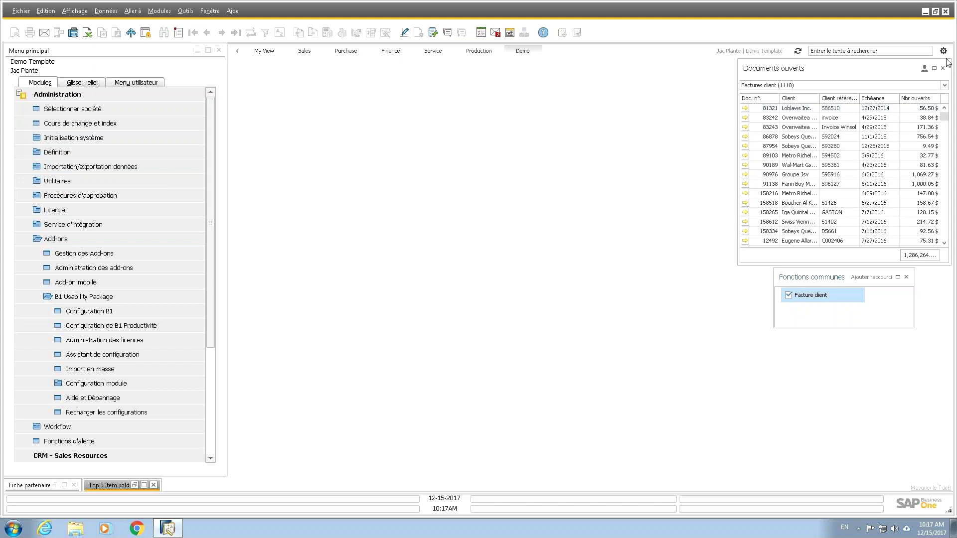
left_click(945, 52)
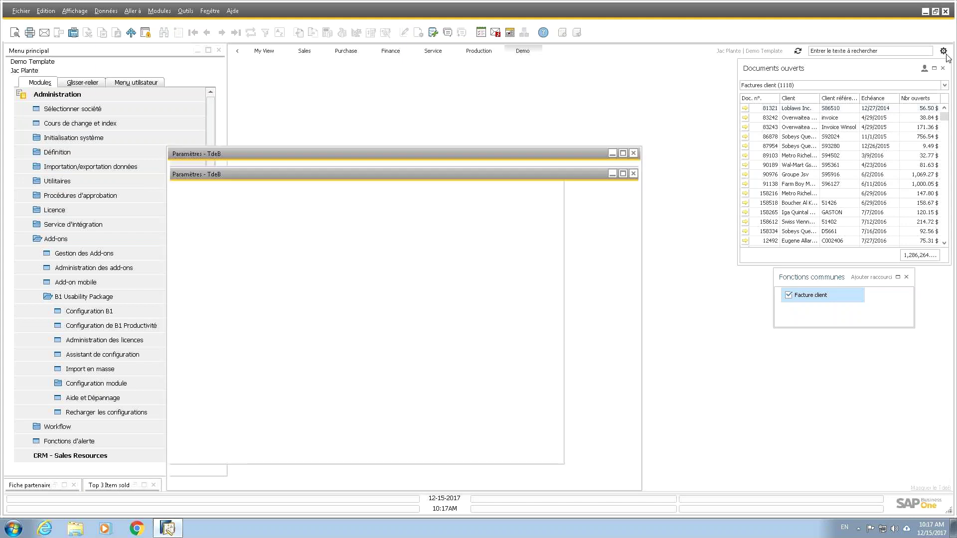
left_click_drag(479, 153, 504, 93)
left_click(658, 93)
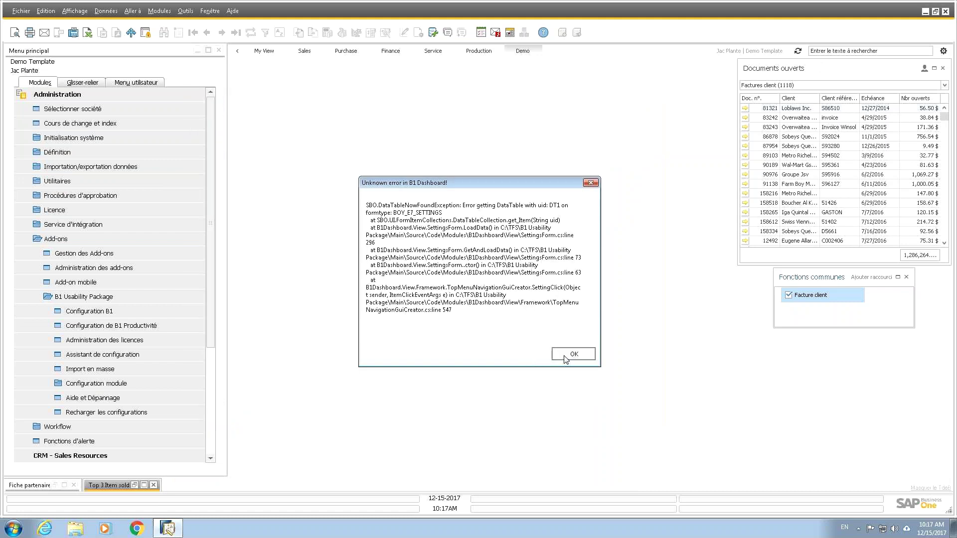
left_click(566, 354)
left_click(943, 51)
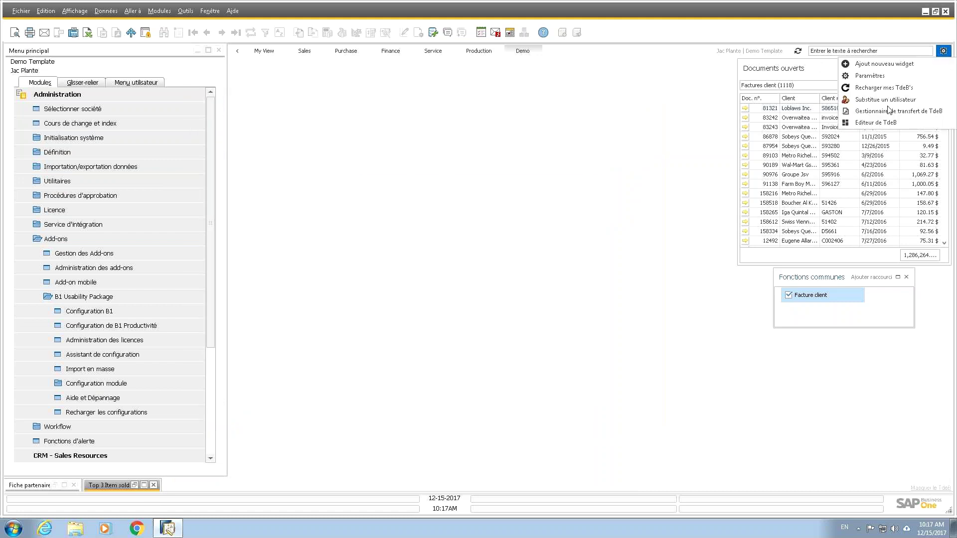
left_click(882, 123)
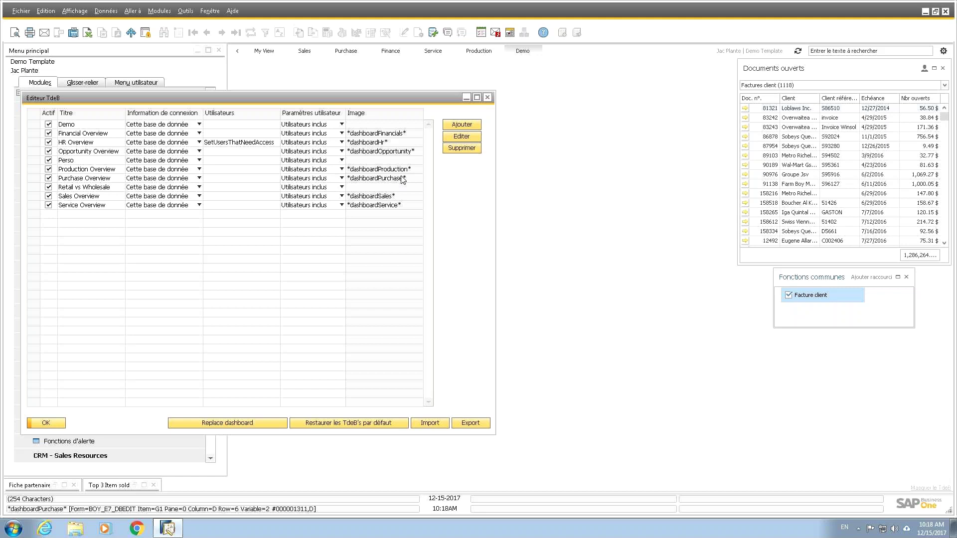
Step: Add an active TB dashboard on this database, save it, and select it for design
left_click(470, 128)
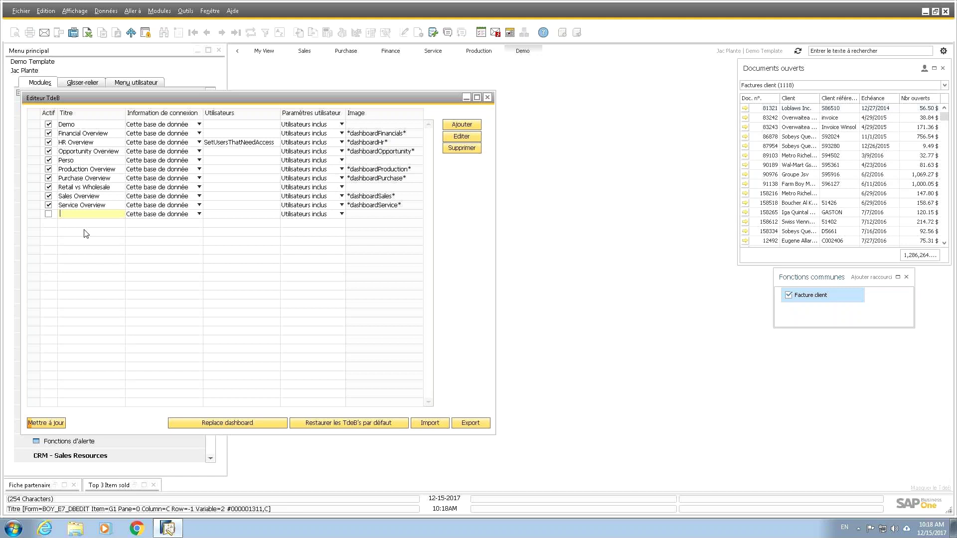
type("TB")
left_click(49, 214)
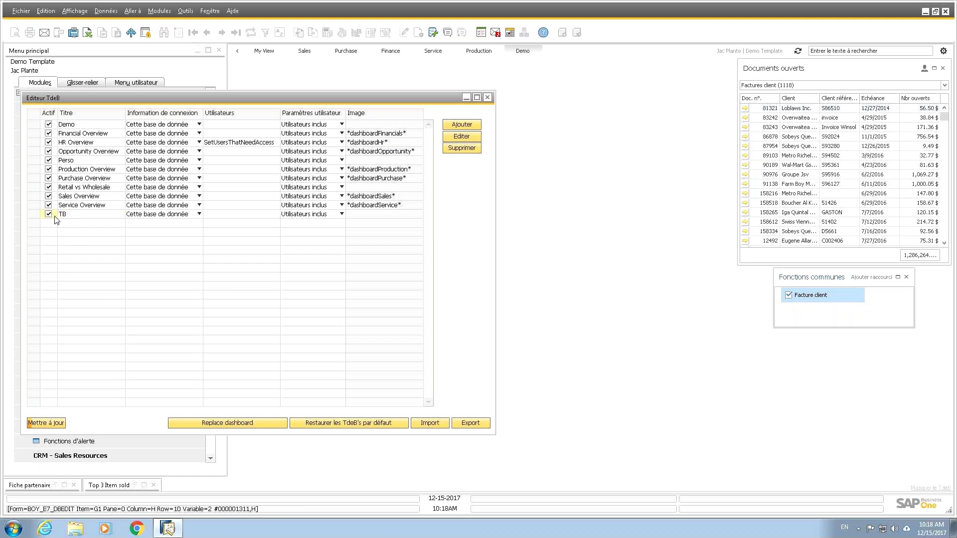
left_click(156, 218)
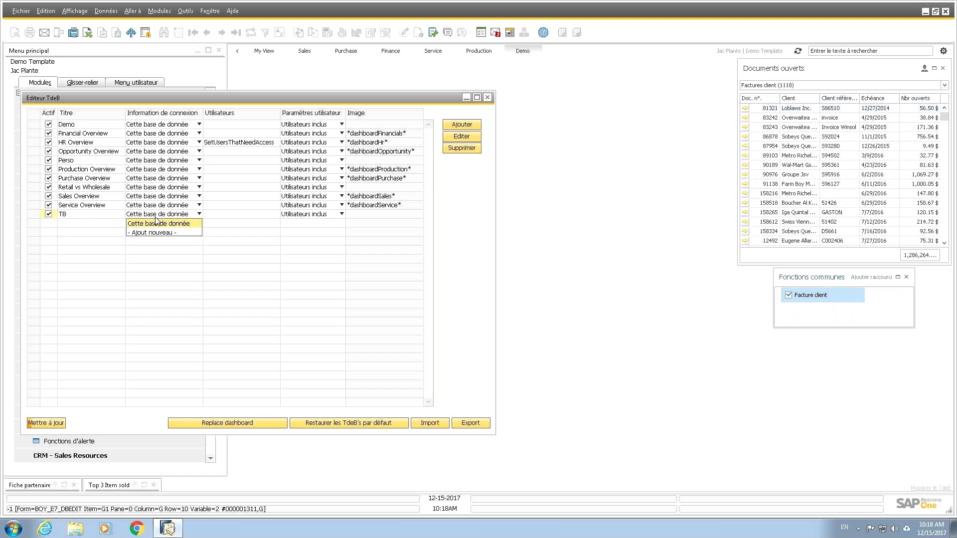
left_click(55, 425)
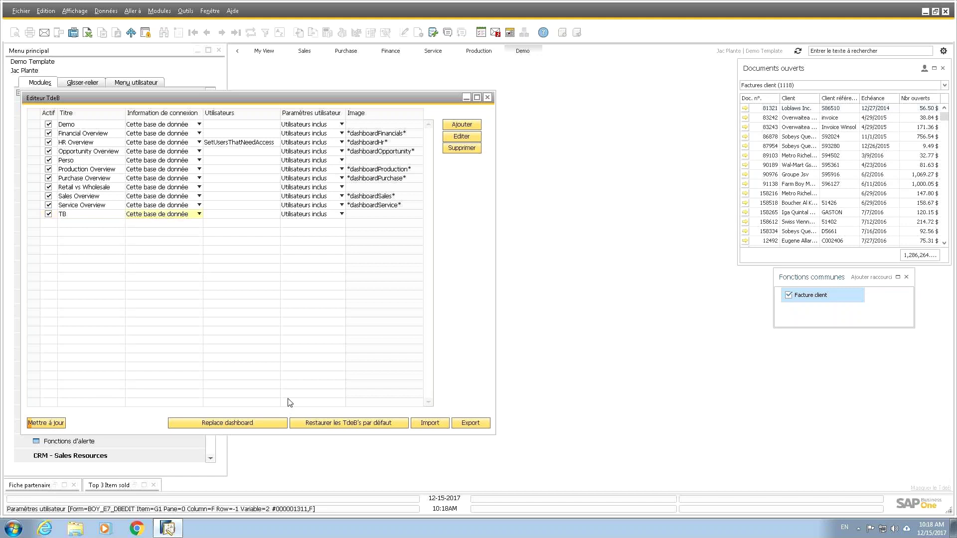
left_click(33, 425)
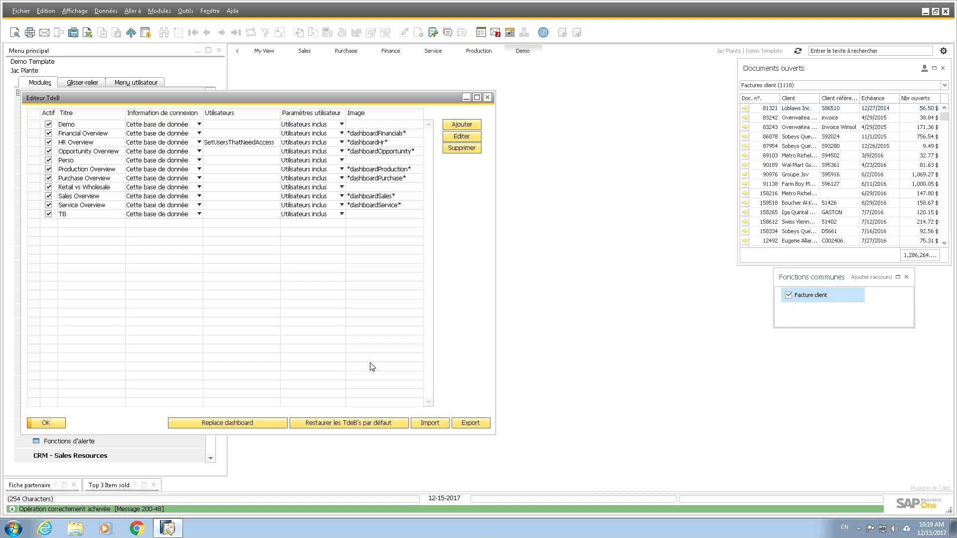
left_click(33, 215)
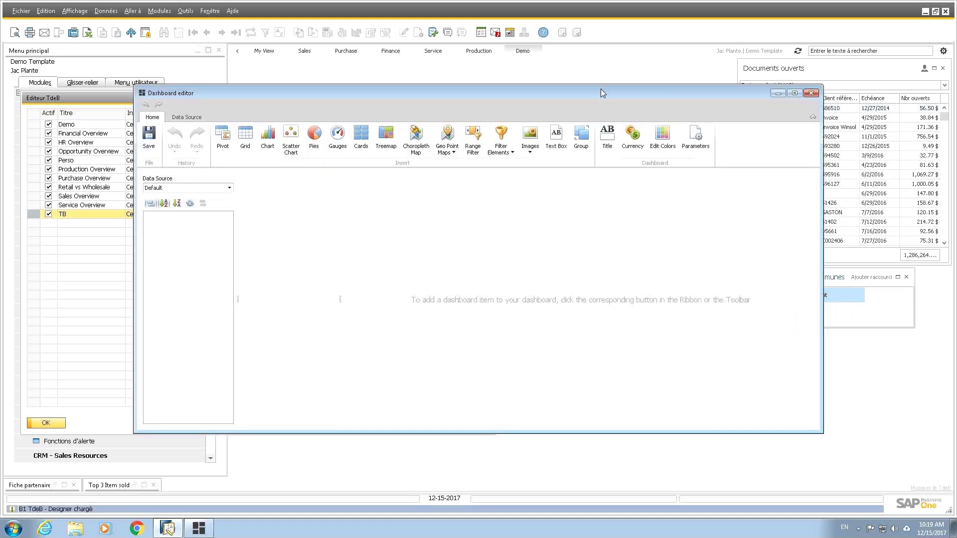
Step: Add a Query data source with the pasted top 3 sales SQL, previewing results before finishing
double_click(600, 90)
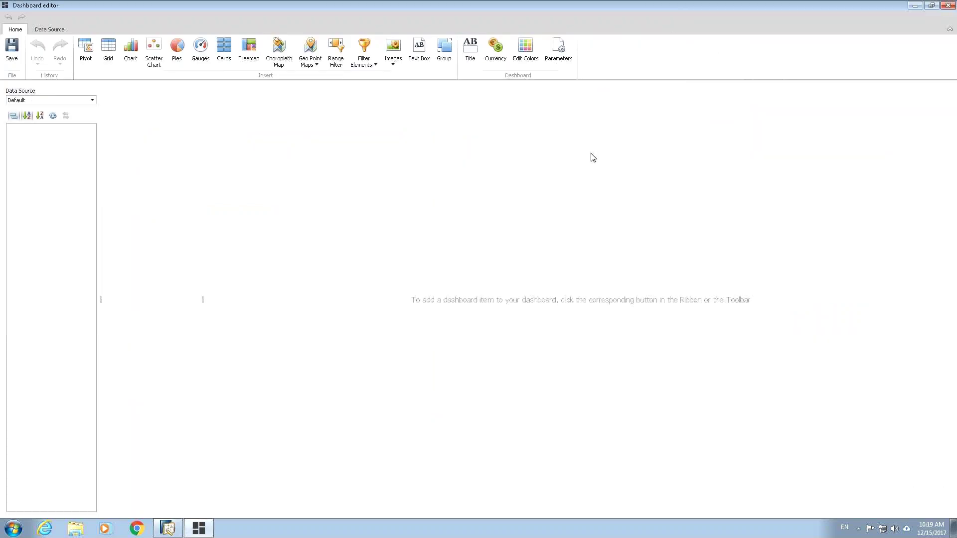
left_click(55, 30)
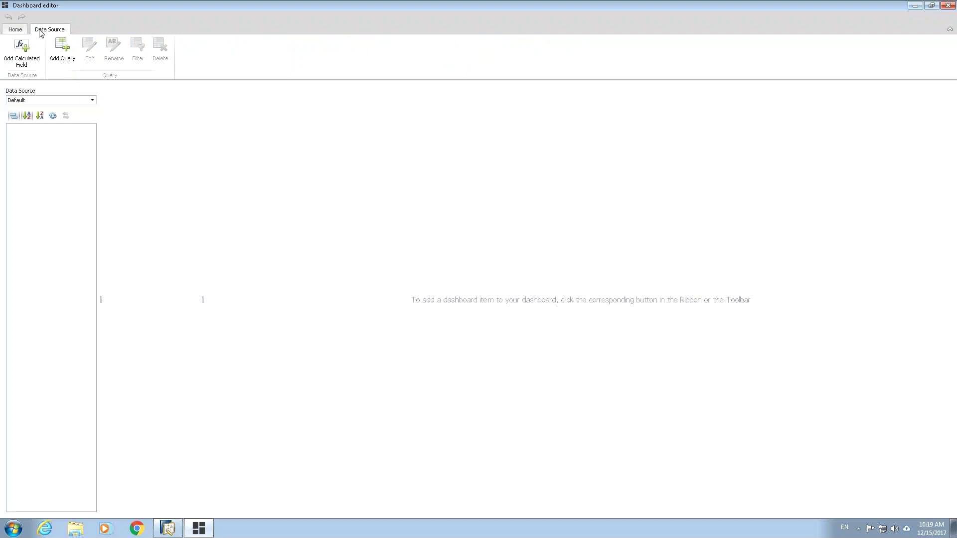
left_click(65, 51)
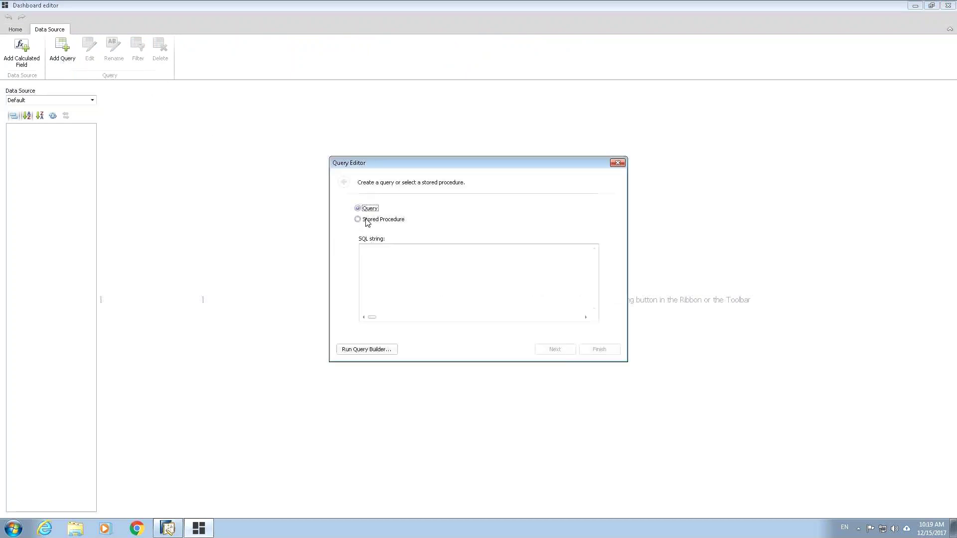
left_click_drag(393, 162, 394, 147)
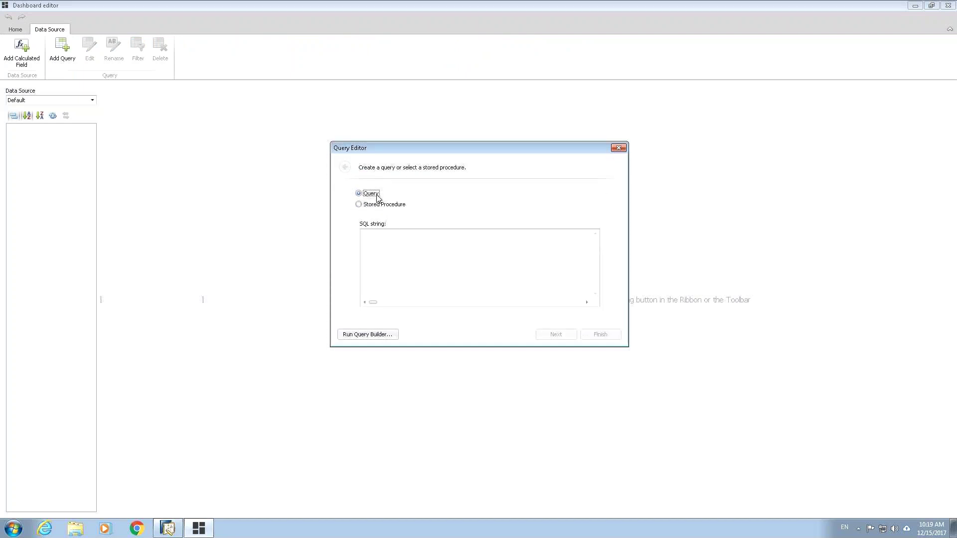
left_click(388, 240)
key("ctrl+v")
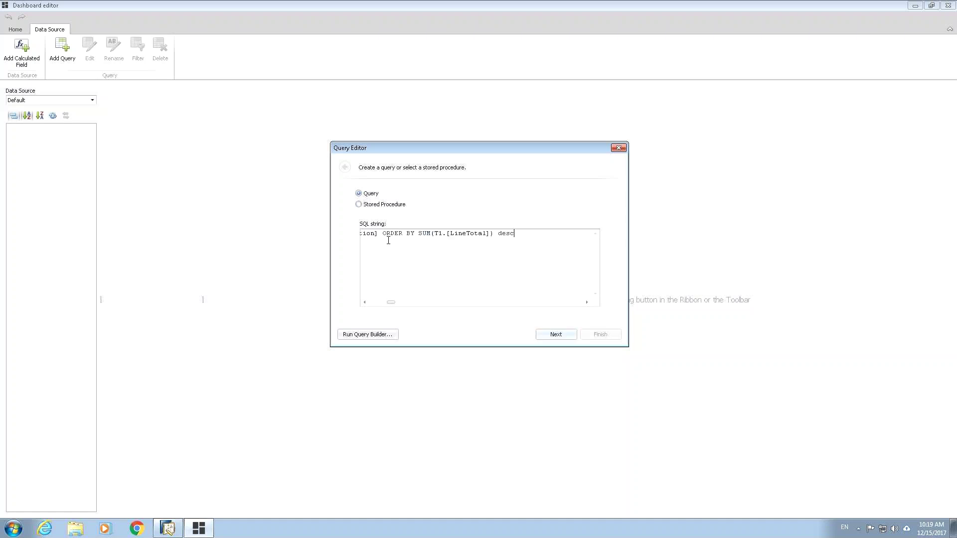
left_click_drag(391, 303, 370, 309)
left_click(544, 336)
left_click(363, 339)
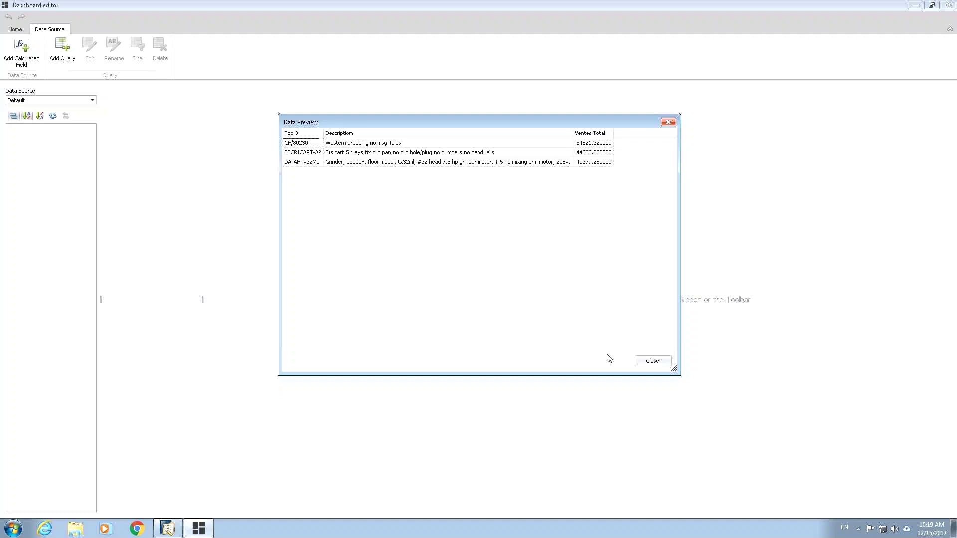
left_click(651, 364)
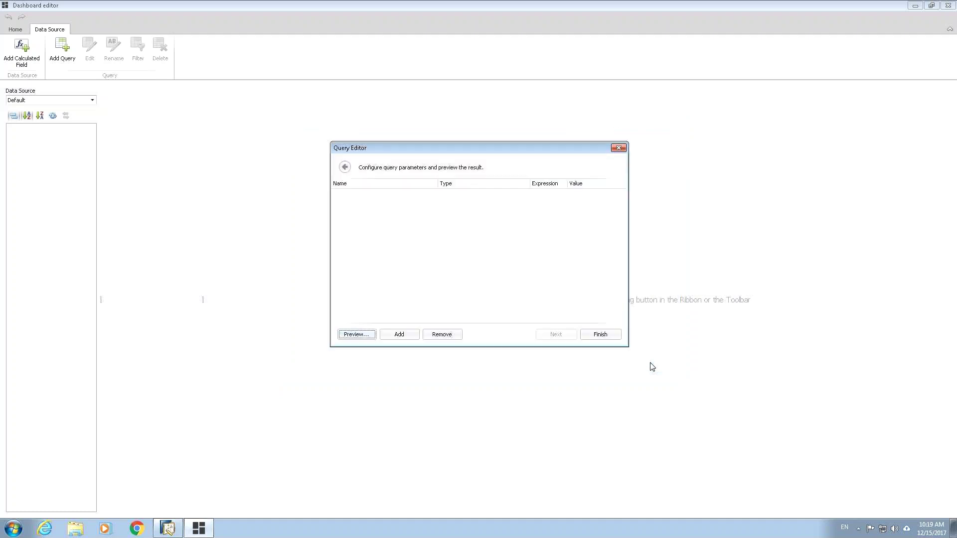
left_click(600, 336)
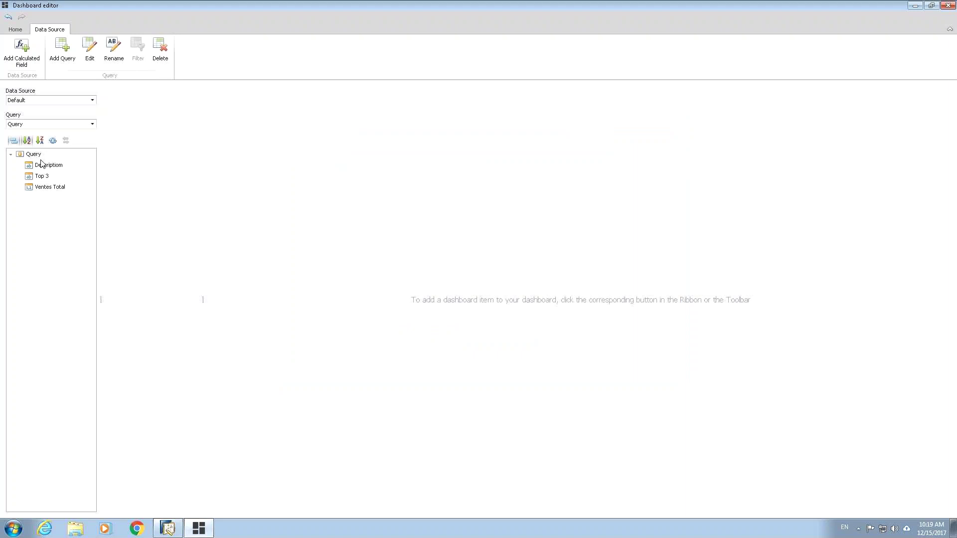
left_click(16, 30)
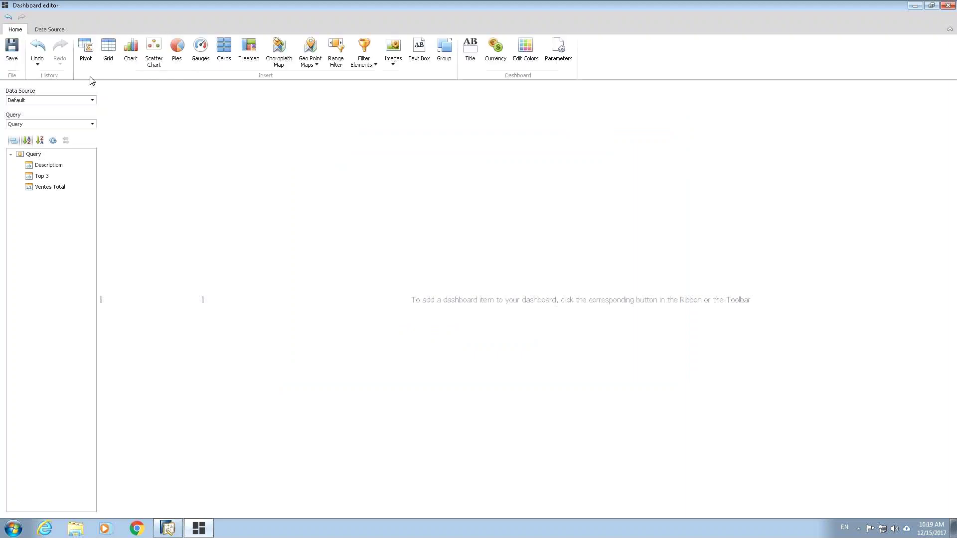
Step: Add a chart with Ventes Total as values and Top 3 as arguments
left_click(128, 59)
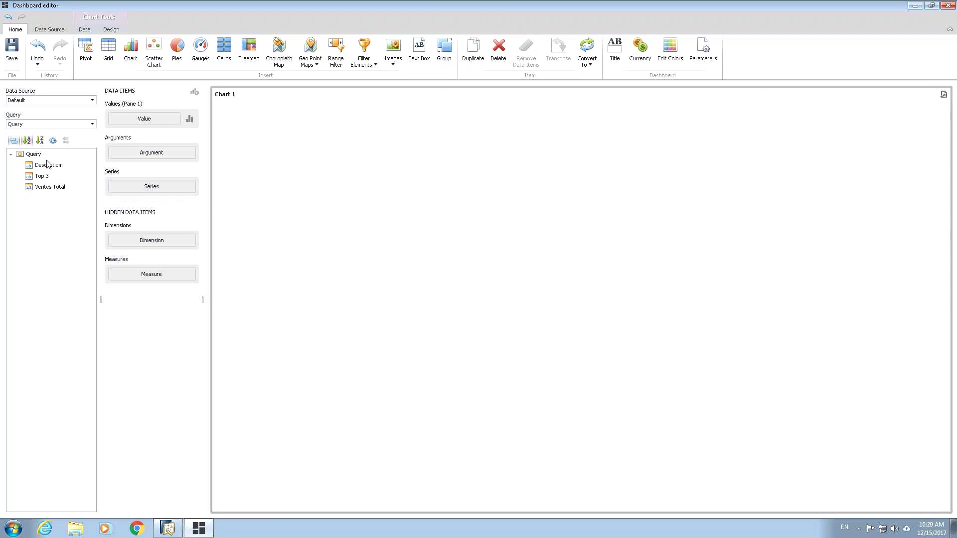
left_click(40, 192)
left_click_drag(40, 193, 132, 119)
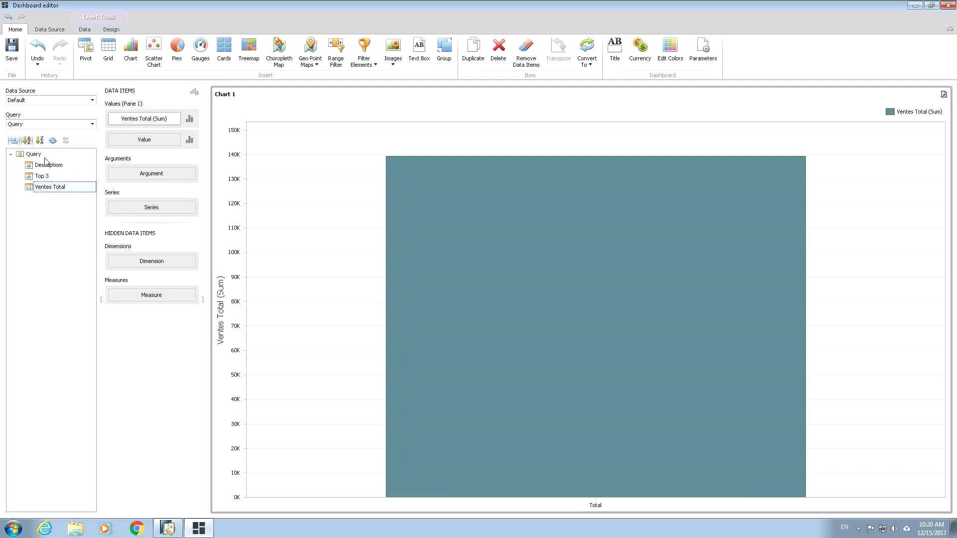
left_click_drag(43, 177, 159, 201)
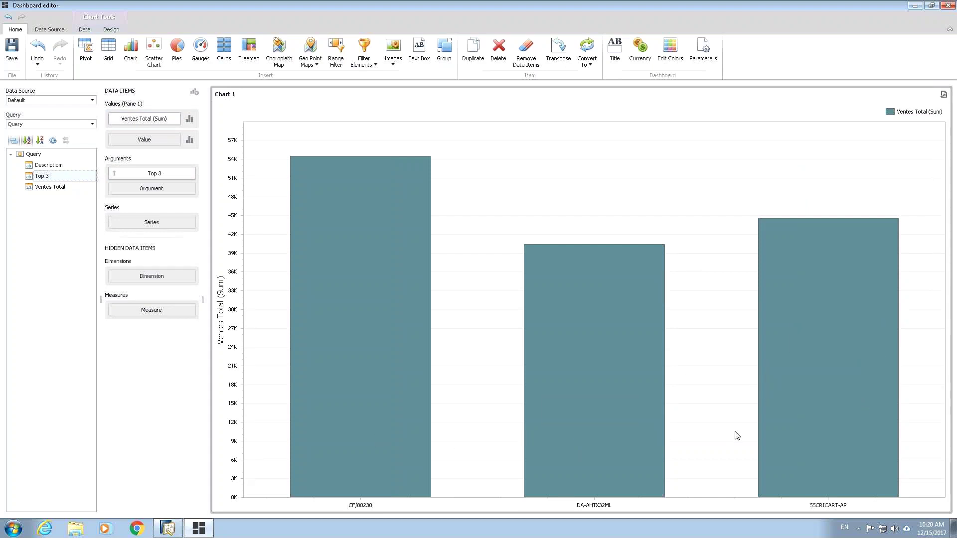
Step: Sort the Top 3 bars by Ventes Total (Sum) in ascending order
left_click(191, 179)
left_click(191, 174)
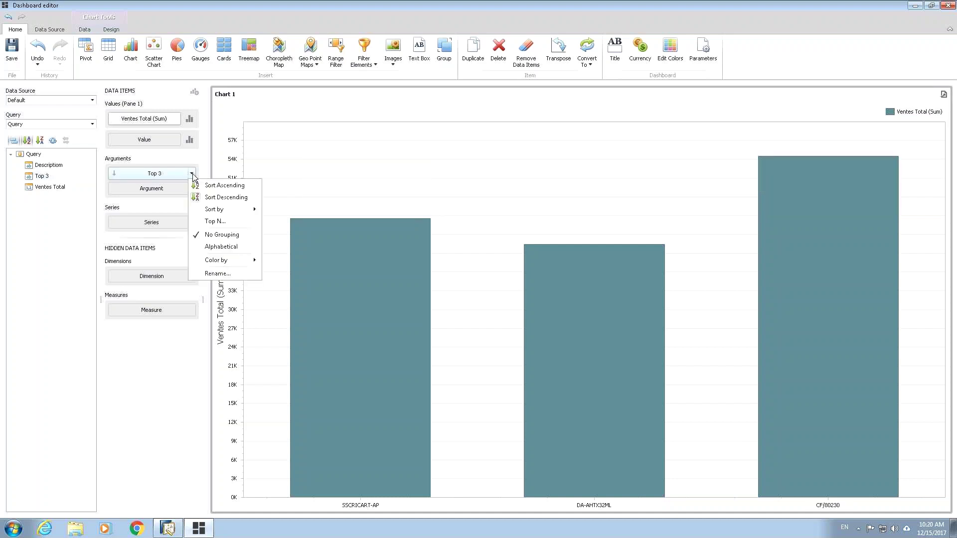
mouse_move(243, 210)
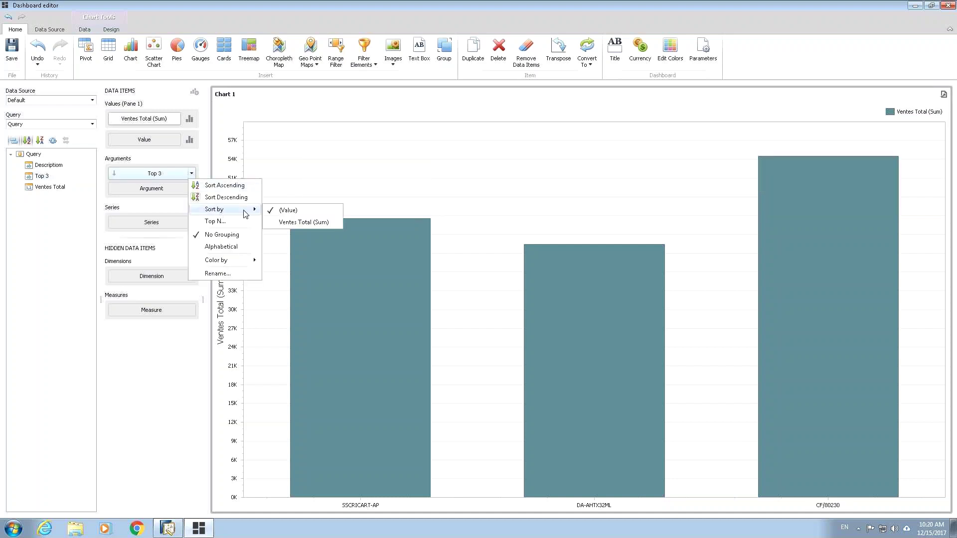
left_click(288, 223)
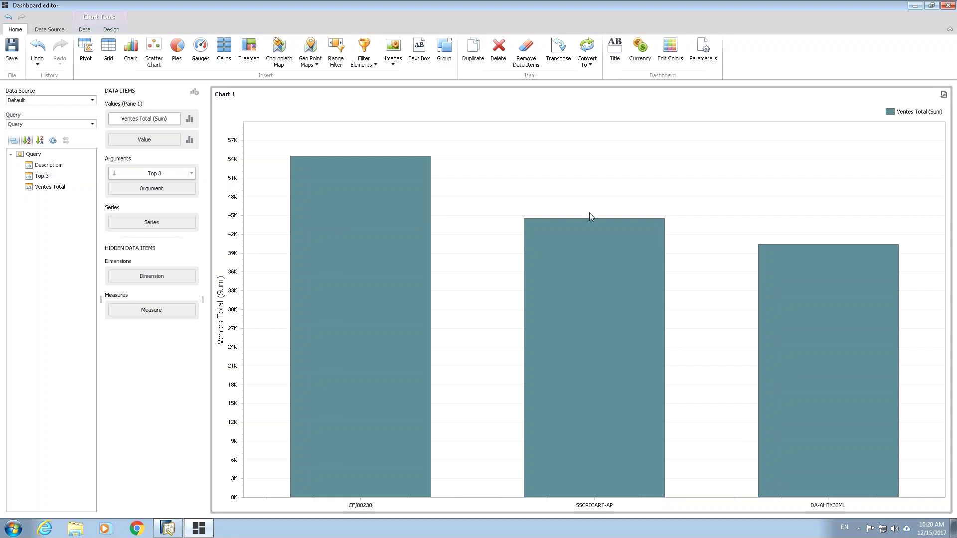
left_click(191, 174)
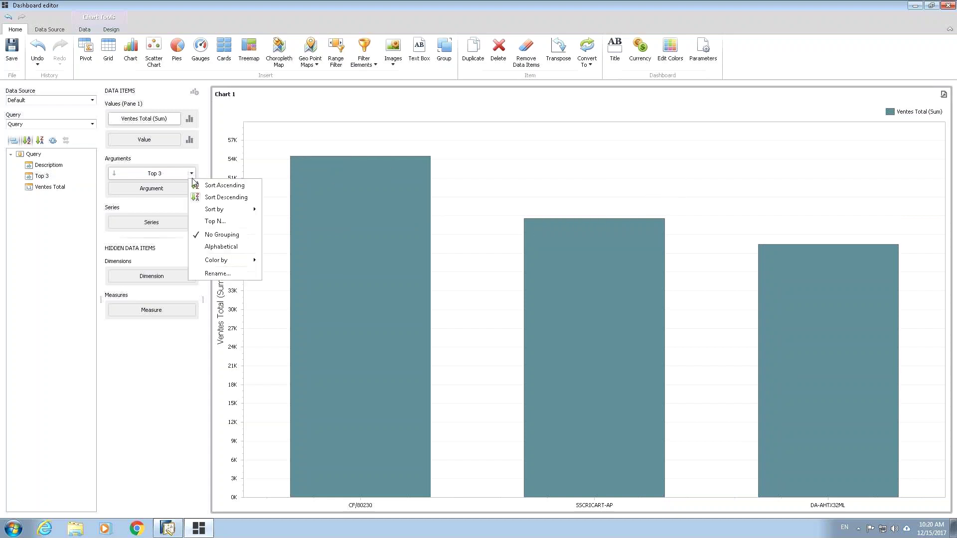
left_click(217, 198)
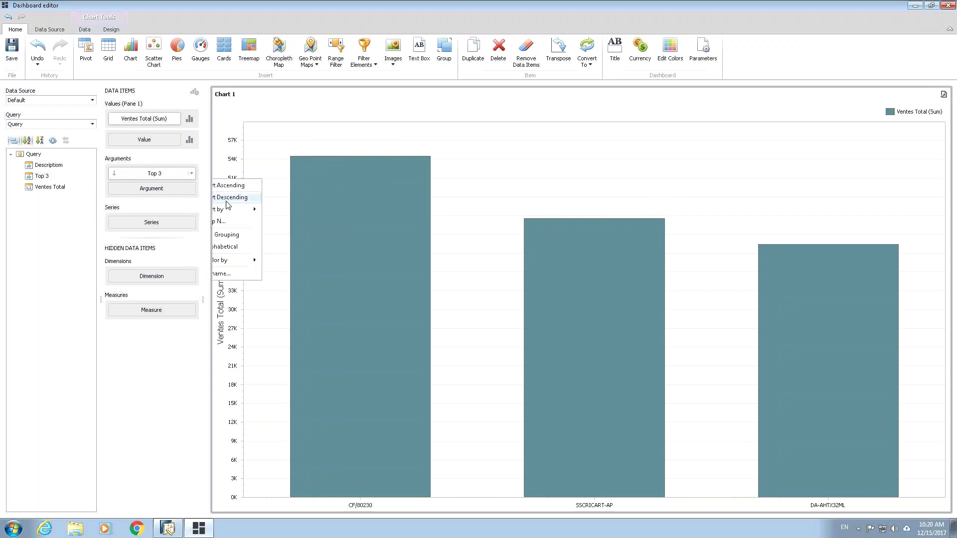
left_click(191, 173)
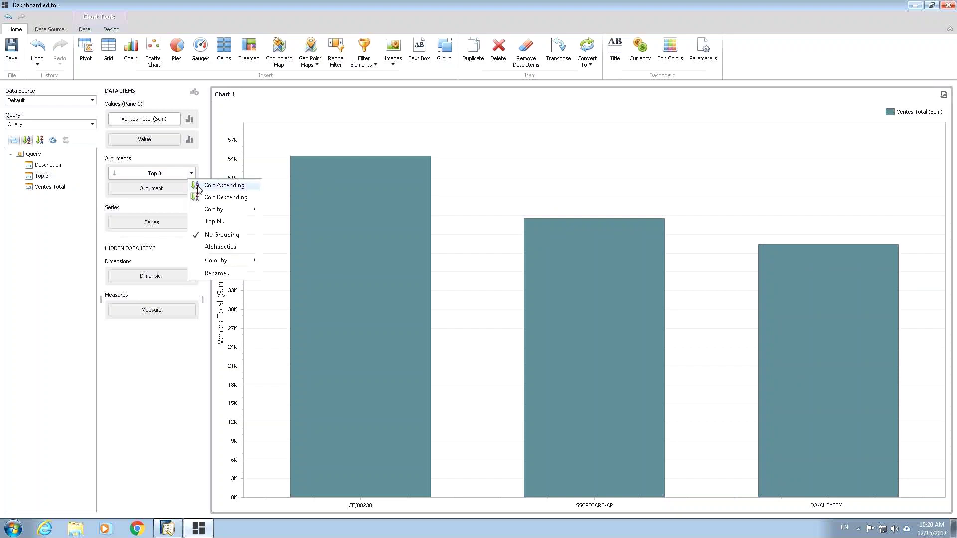
left_click(218, 186)
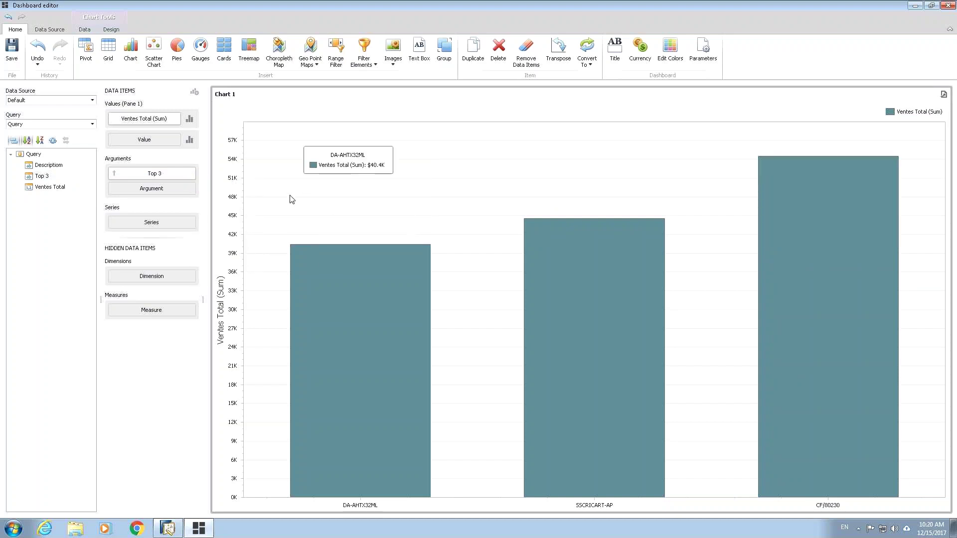
Step: Try bubble and point series types, then return the series to bars
left_click(190, 119)
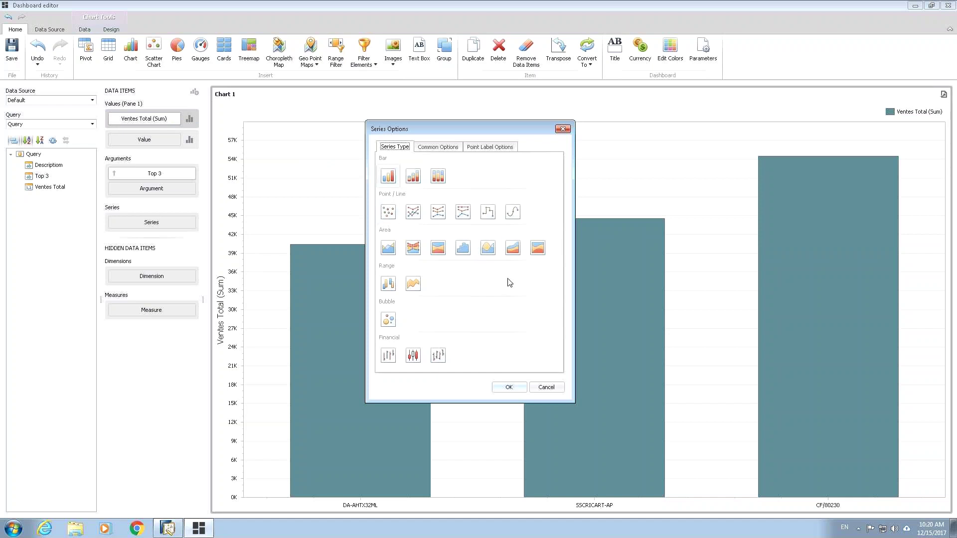
left_click(388, 319)
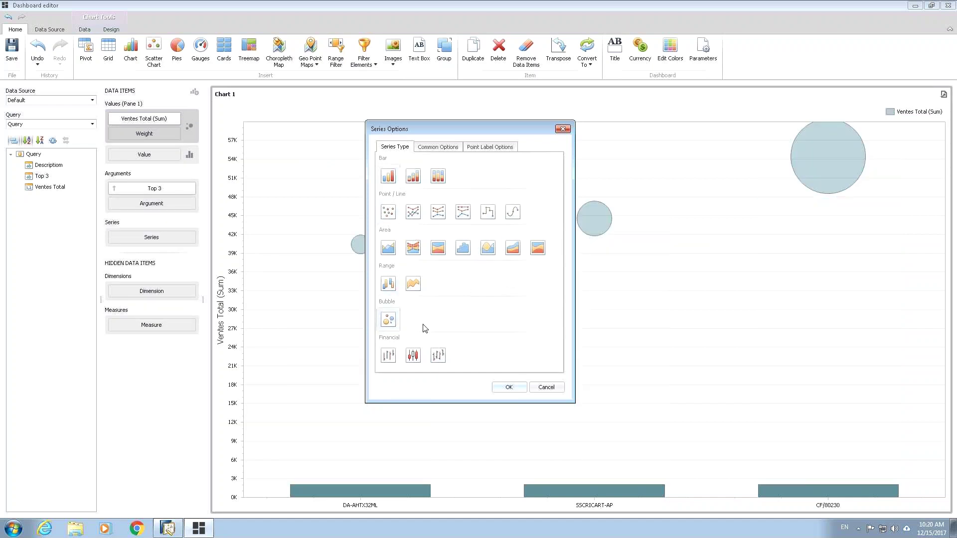
left_click(388, 211)
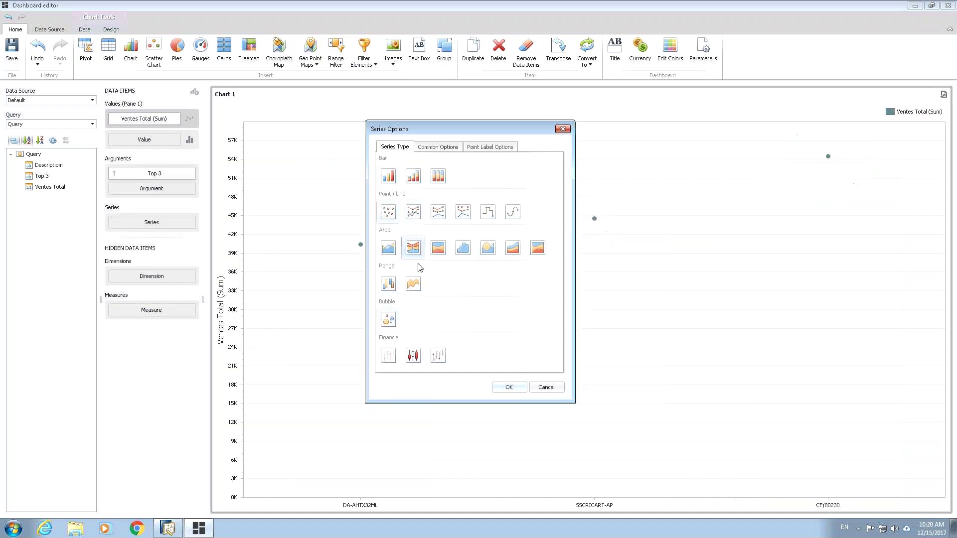
left_click(391, 178)
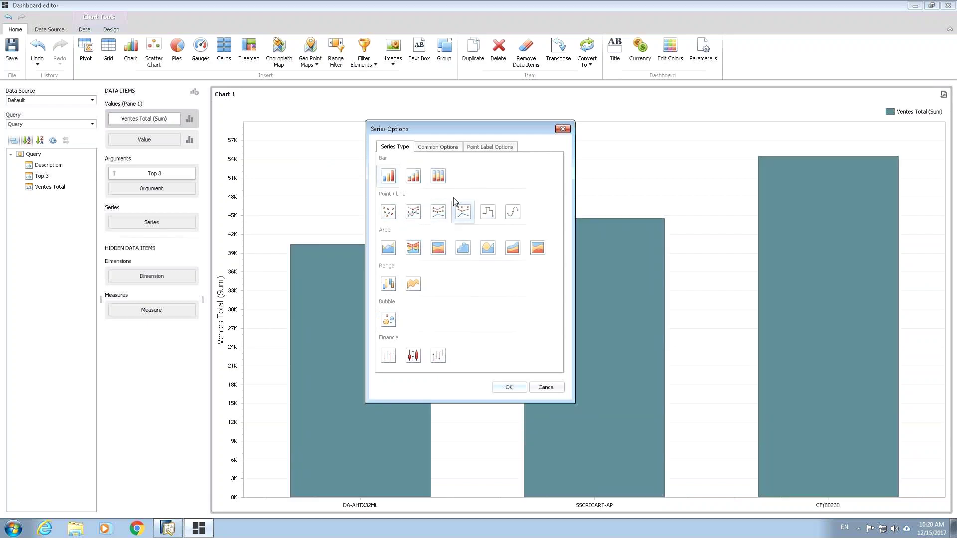
Step: Show value labels on the bars with label position Outside
left_click_drag(516, 130, 705, 144)
left_click(685, 160)
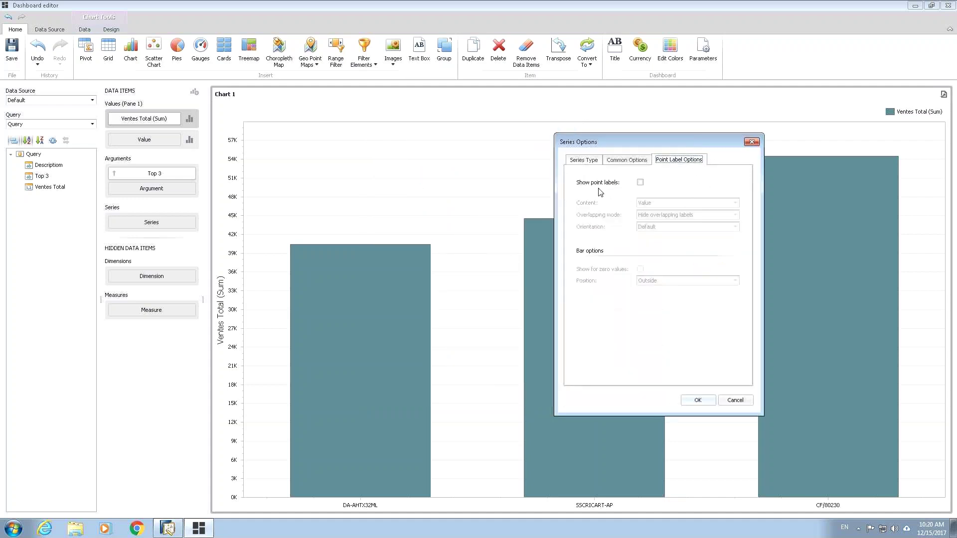
left_click(640, 182)
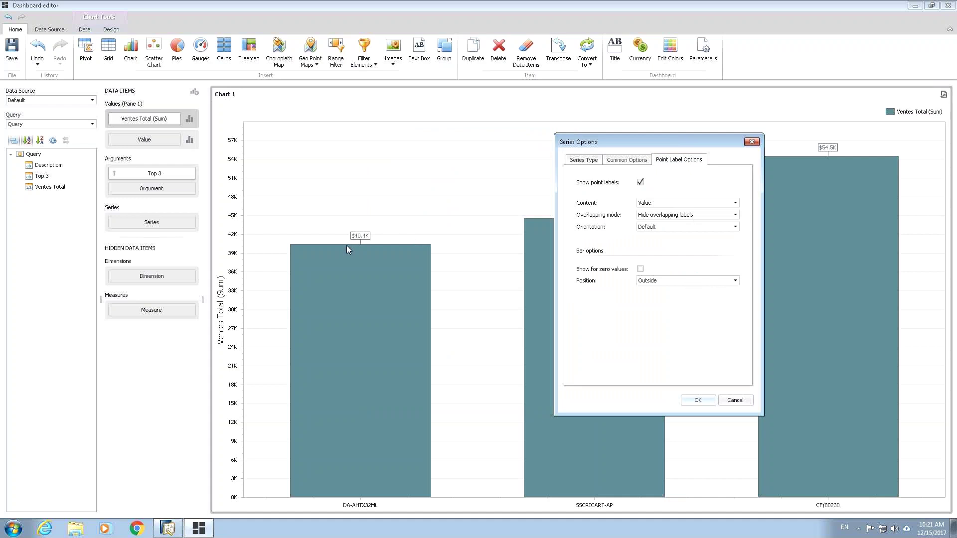
left_click(699, 283)
left_click(684, 297)
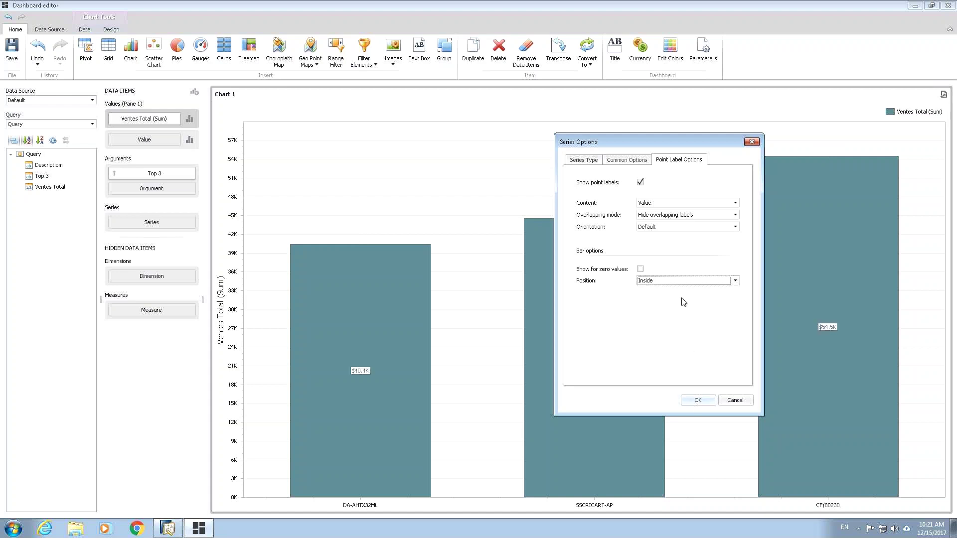
left_click(678, 283)
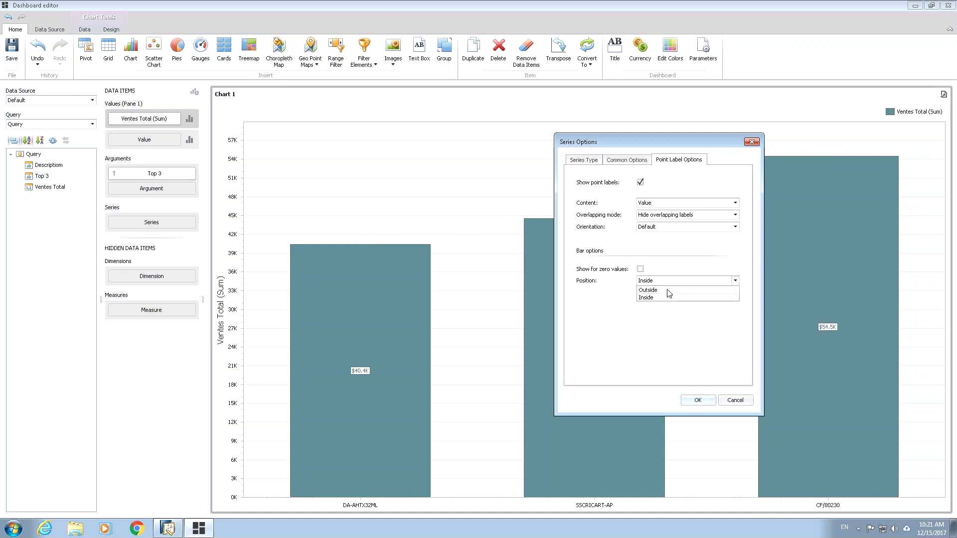
left_click(669, 291)
left_click(700, 402)
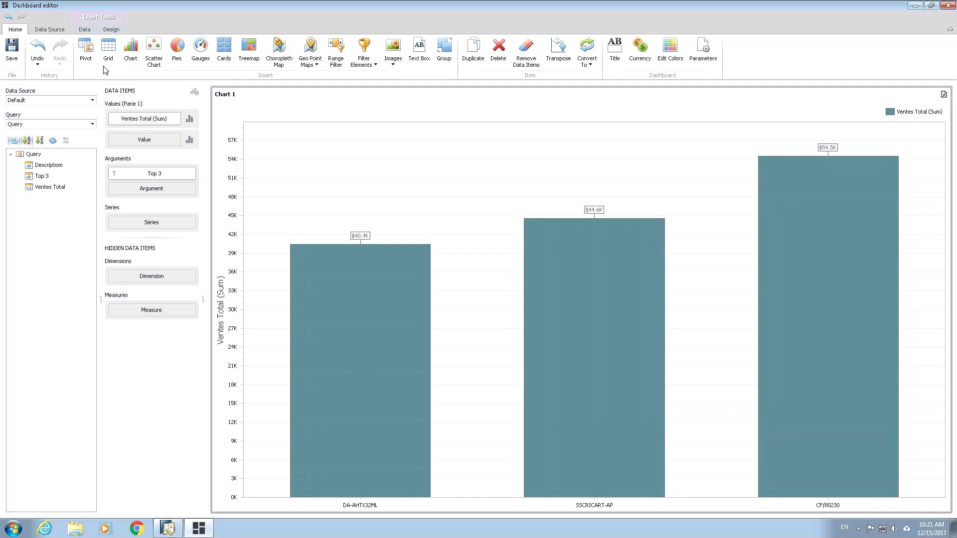
Step: Open Edit Names for the chart from the Design tab
left_click(83, 30)
left_click(111, 29)
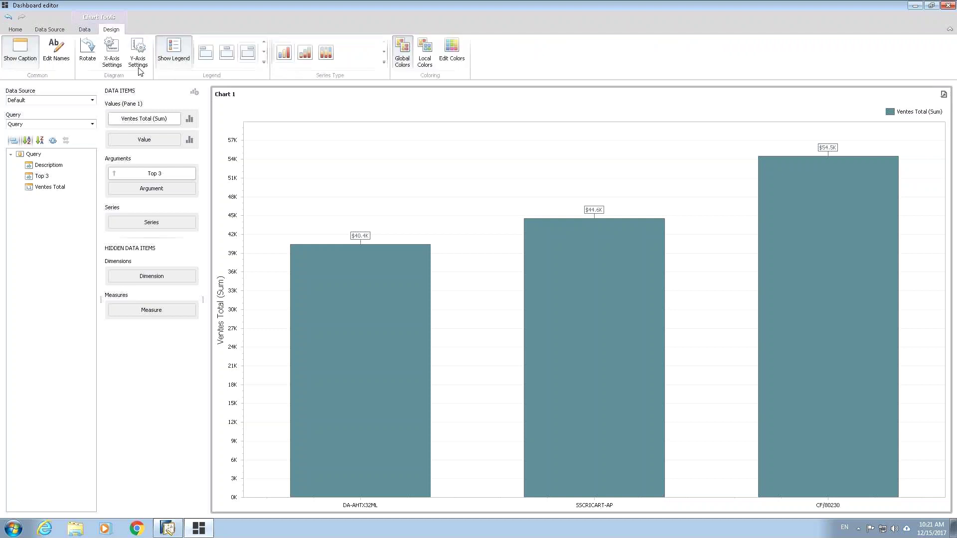
left_click(70, 54)
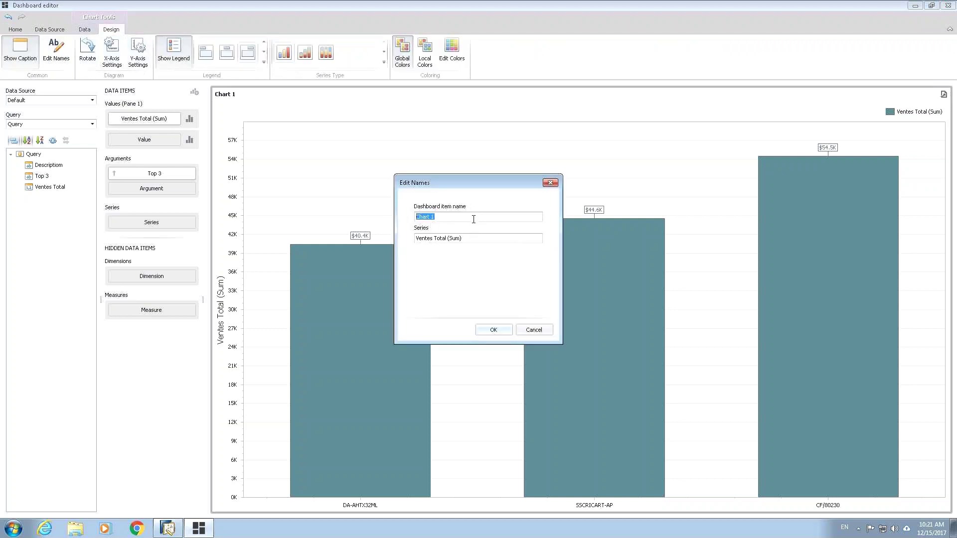
Step: Rename the chart to 'Meilleurs Vendeus' and add the visible title 'Dashboard Demo'
type("Meu")
left_click(493, 330)
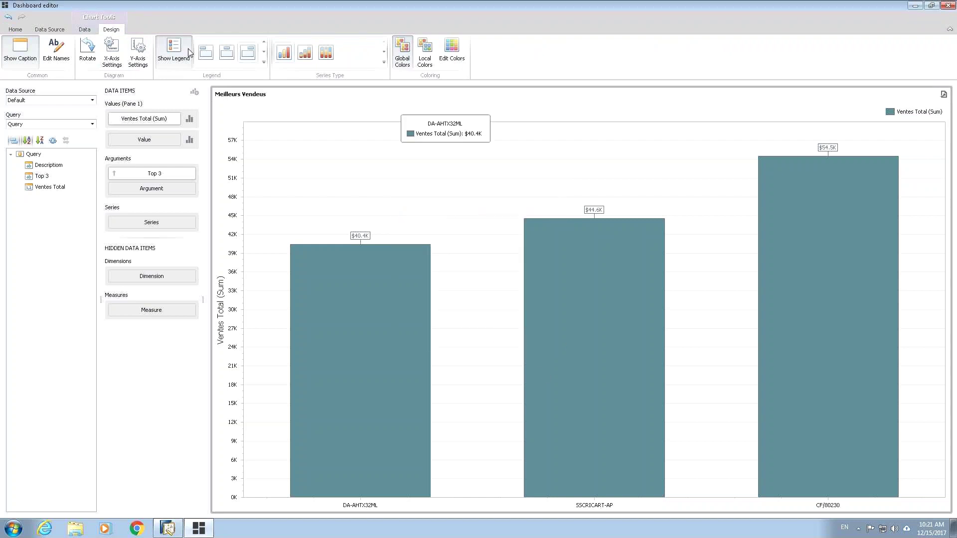
left_click(16, 30)
left_click(616, 50)
left_click(414, 177)
left_click(491, 214)
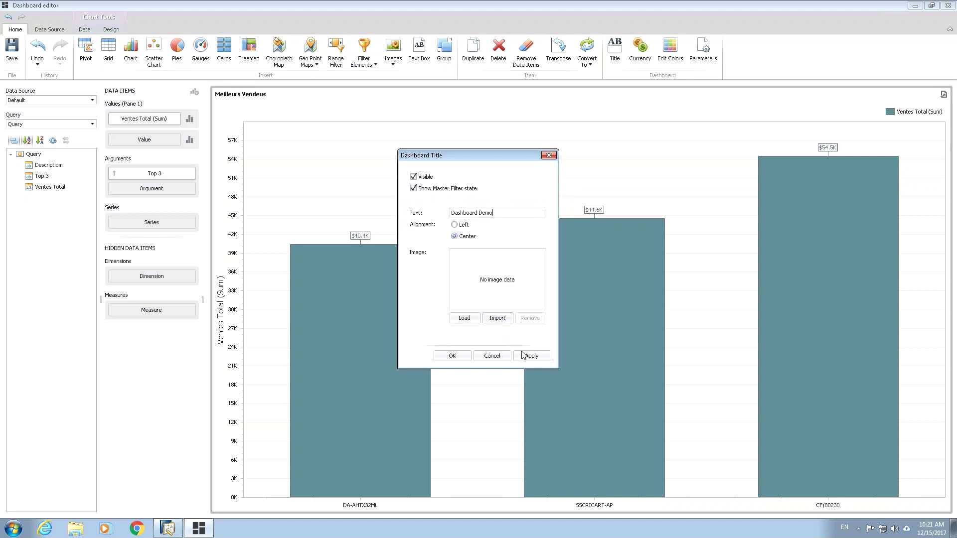
left_click(453, 356)
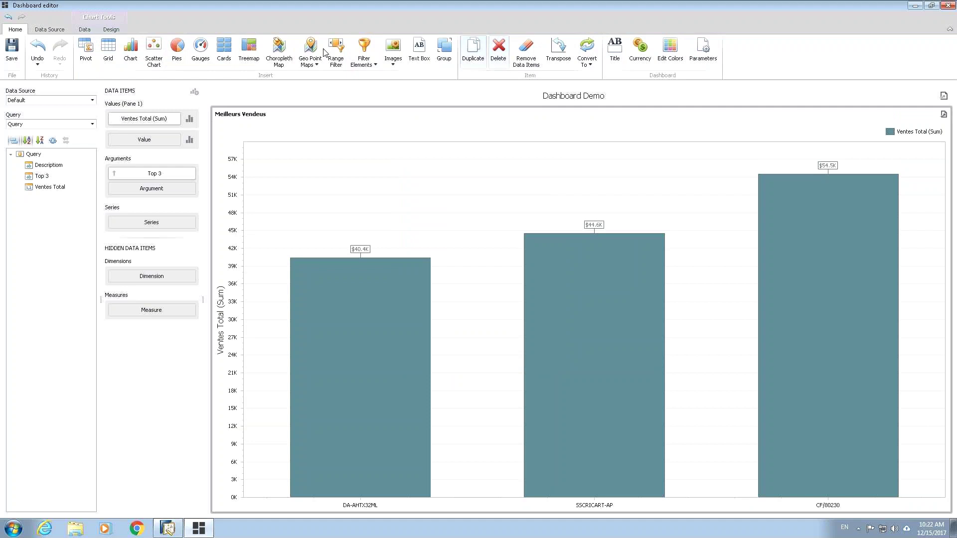
left_click(48, 30)
left_click(88, 48)
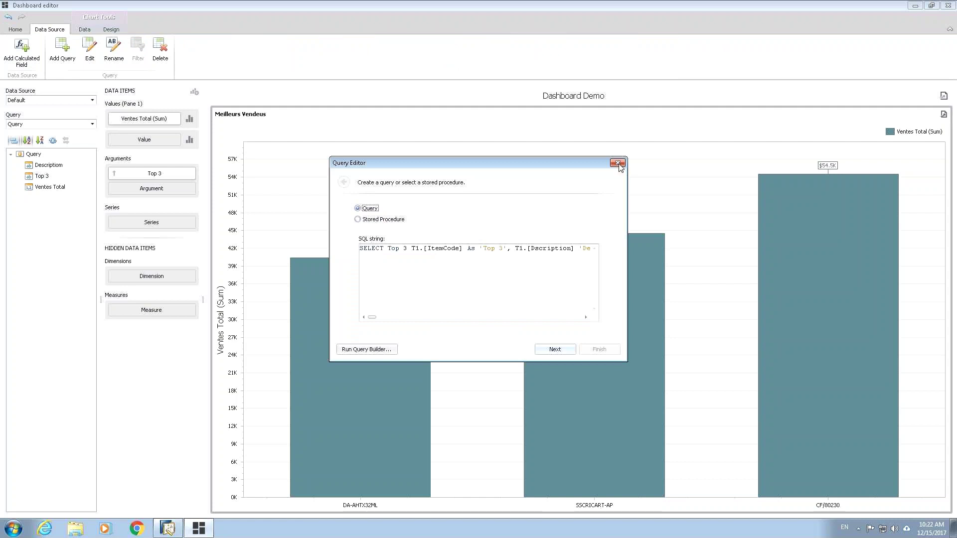
left_click(619, 163)
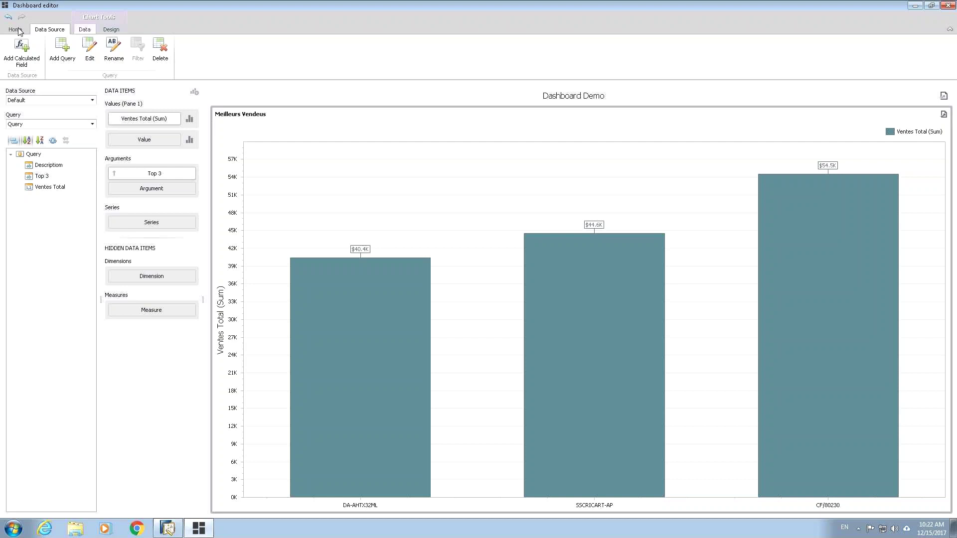
left_click(62, 59)
left_click(15, 30)
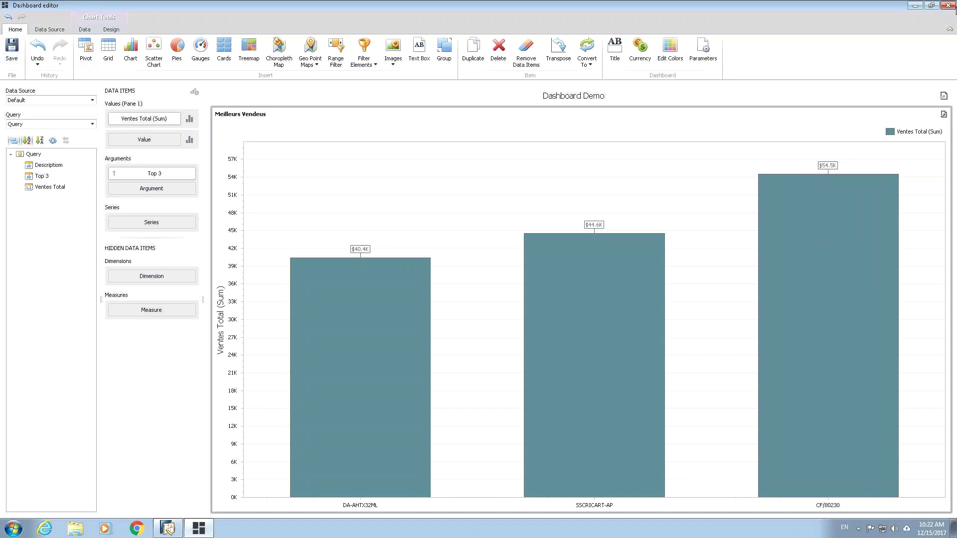
Step: Close the dashboard editor and the dashboard list, then switch to the My View dashboard
left_click(948, 6)
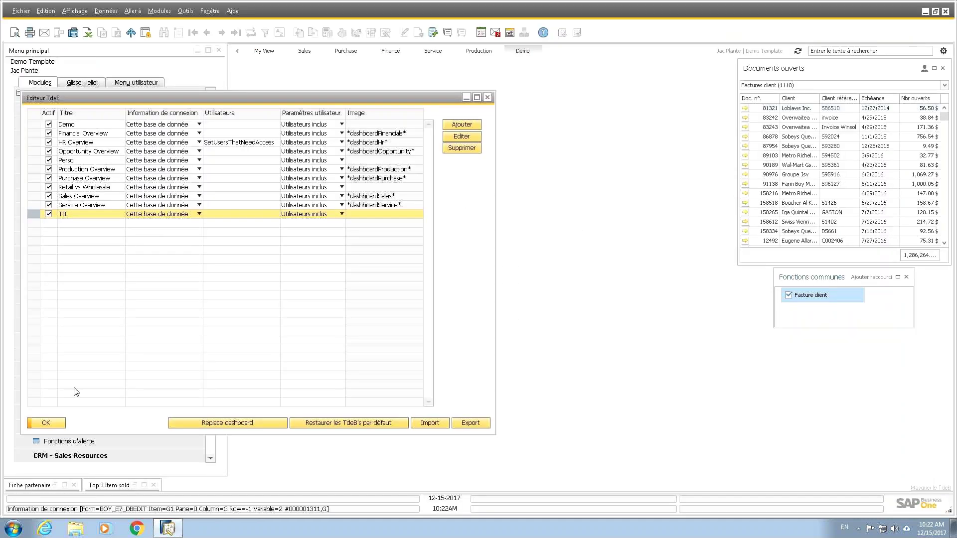
left_click(46, 424)
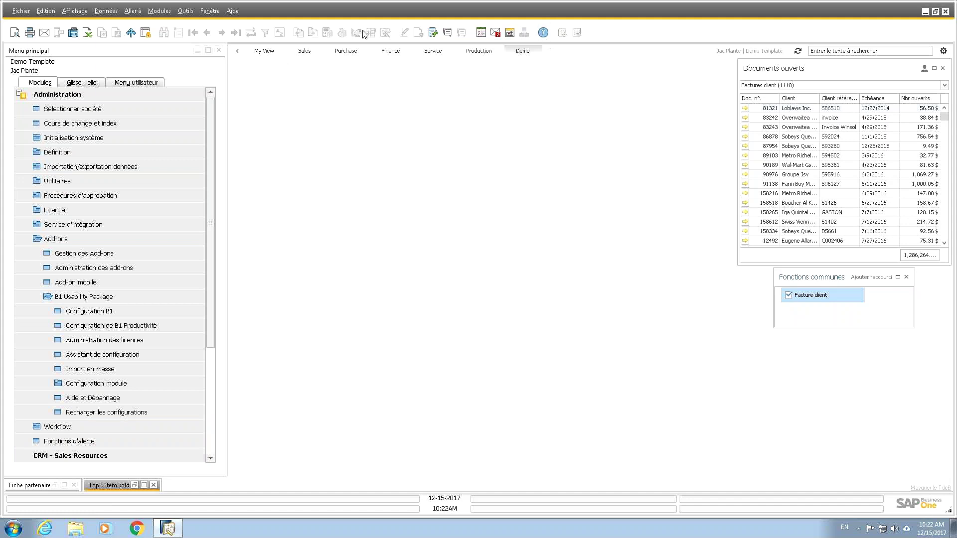
left_click(269, 52)
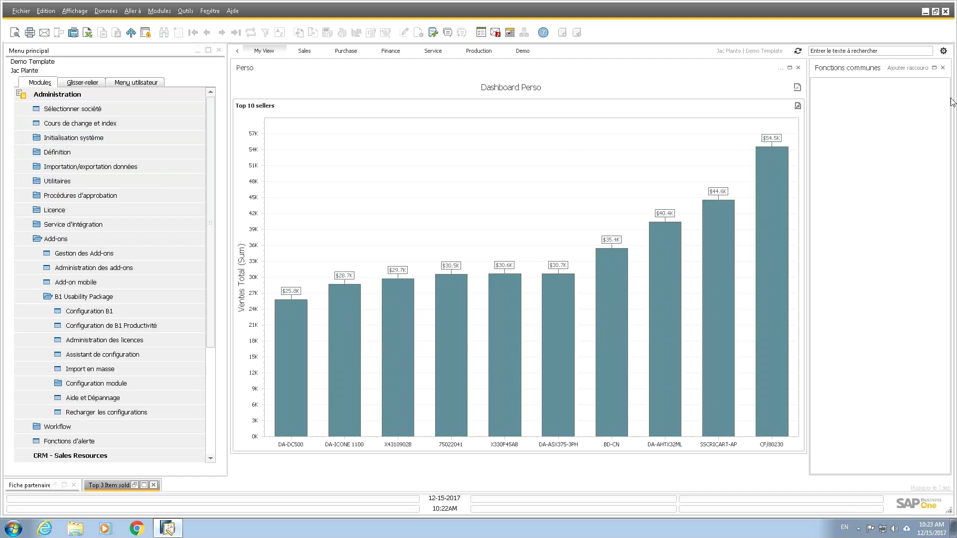
Step: Reopen the Éditeur TdeB dashboard list from the gear menu and shift it right
left_click(943, 51)
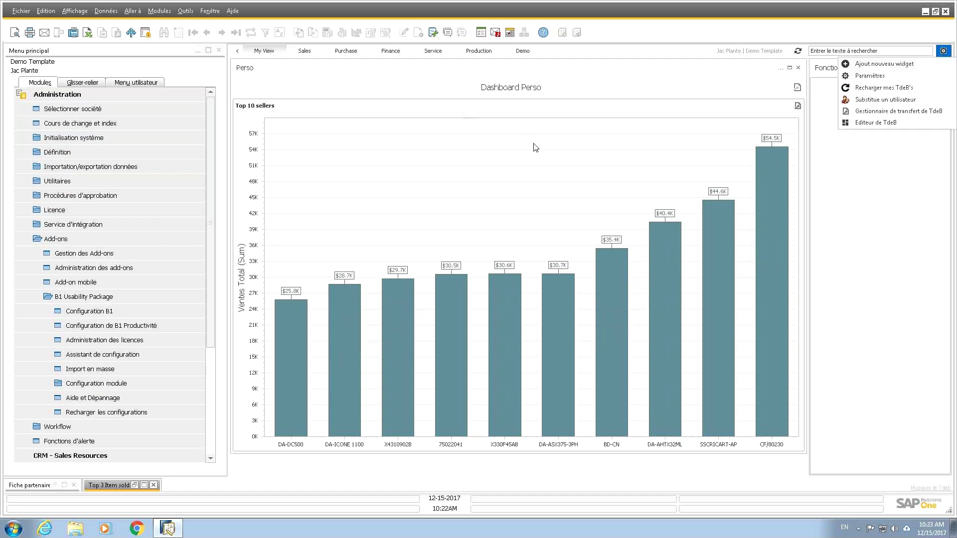
left_click(875, 122)
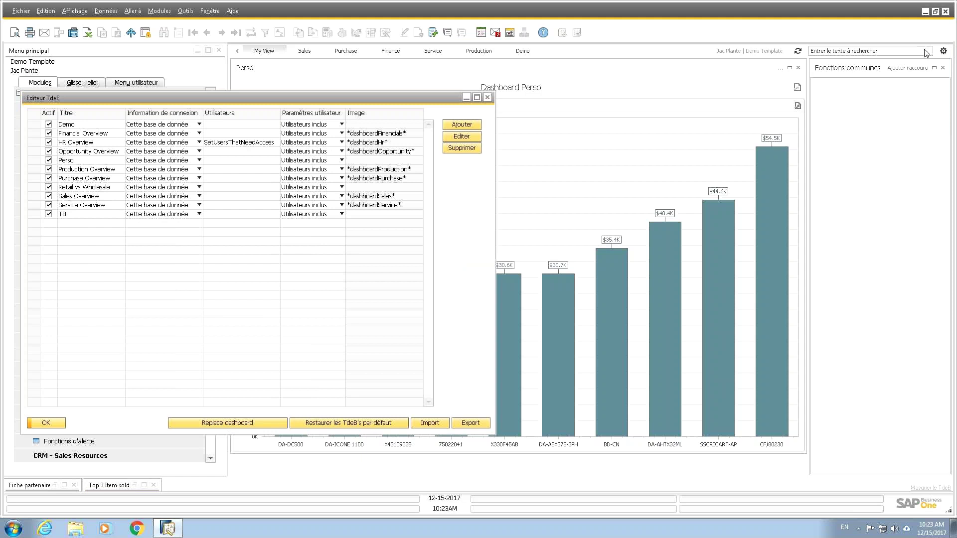
left_click_drag(222, 103, 249, 99)
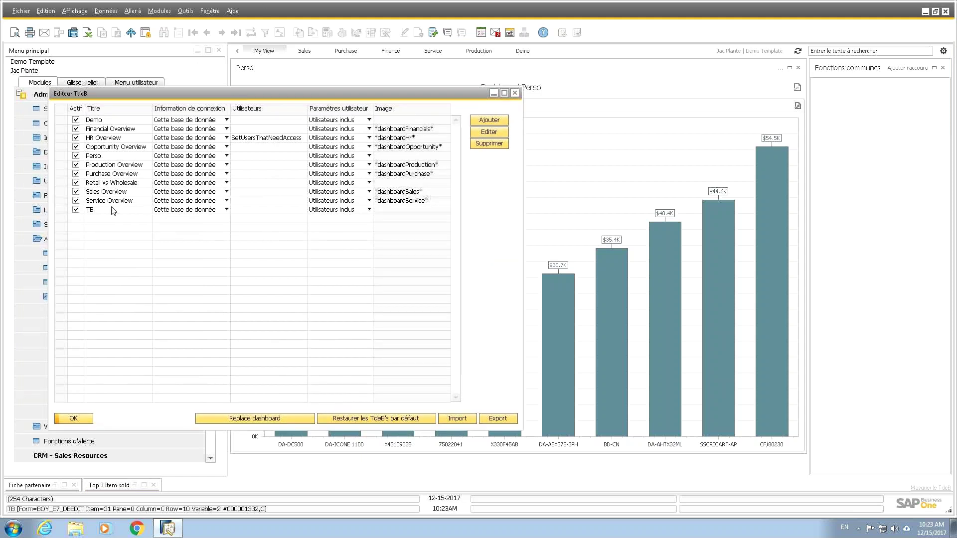
Step: Open the Perso dashboard's Top Sellers data-source query for editing
left_click(60, 157)
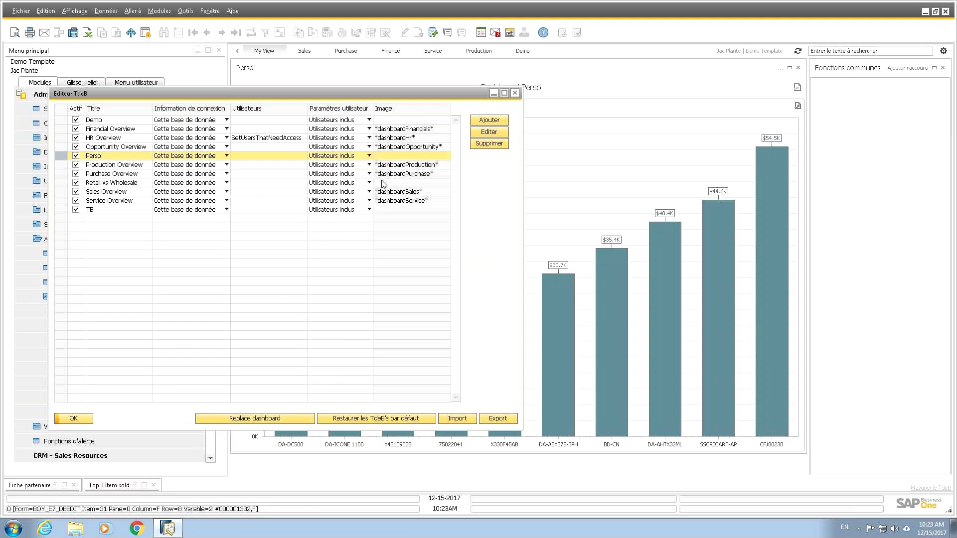
left_click(485, 133)
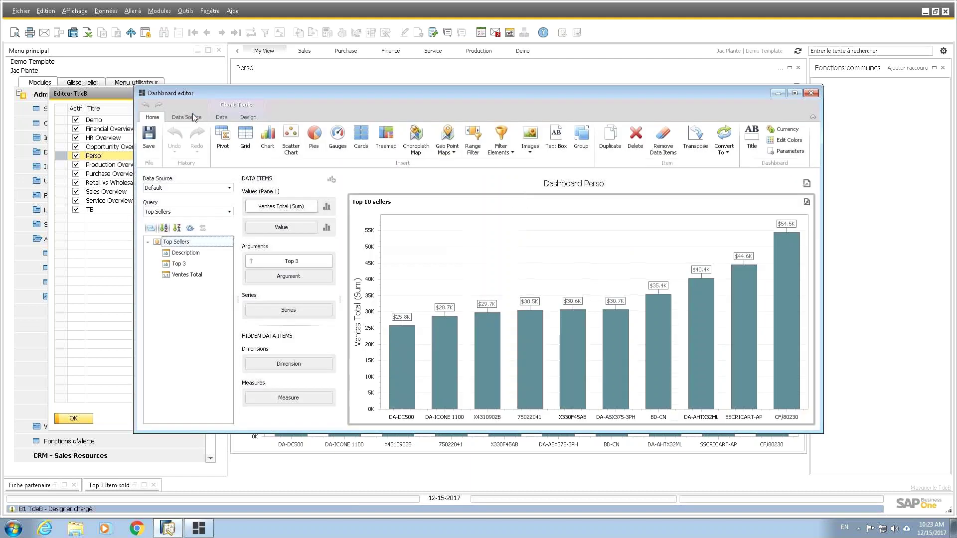
left_click(193, 117)
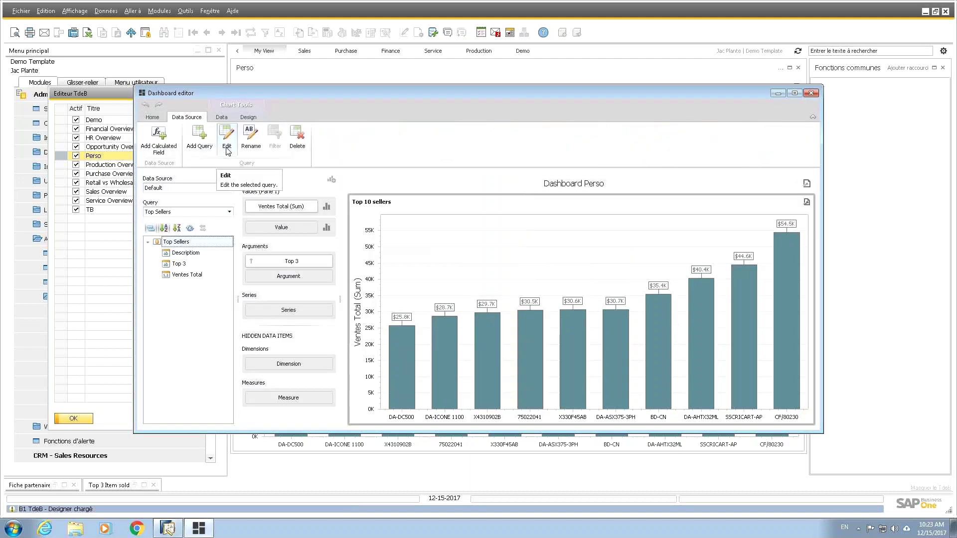
left_click(227, 145)
Step: Change the query from SELECT Top 10 to Top 5, finish it, and close the dashboard editor
left_click(416, 293)
key("BackSpace")
key("BackSpace")
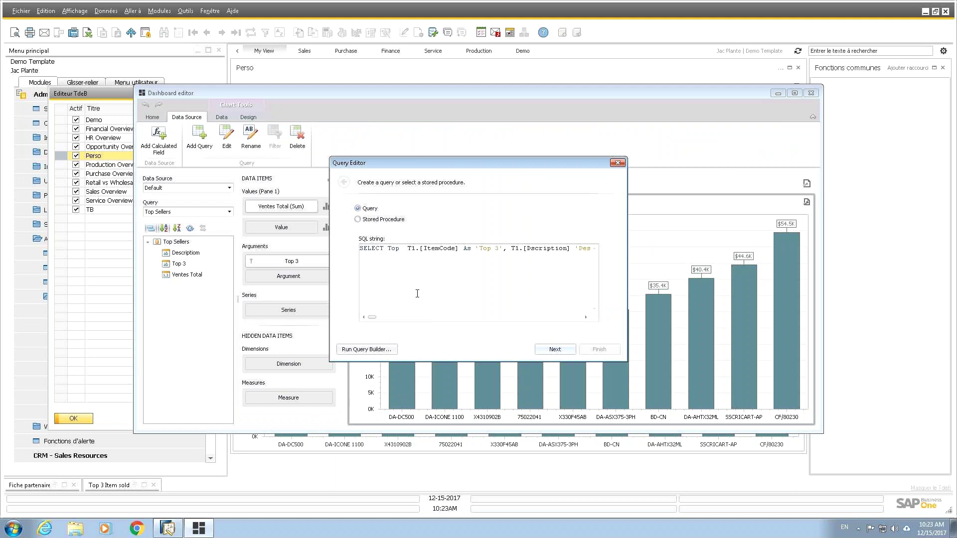
type("45")
key("BackSpace")
key("BackSpace")
type("5")
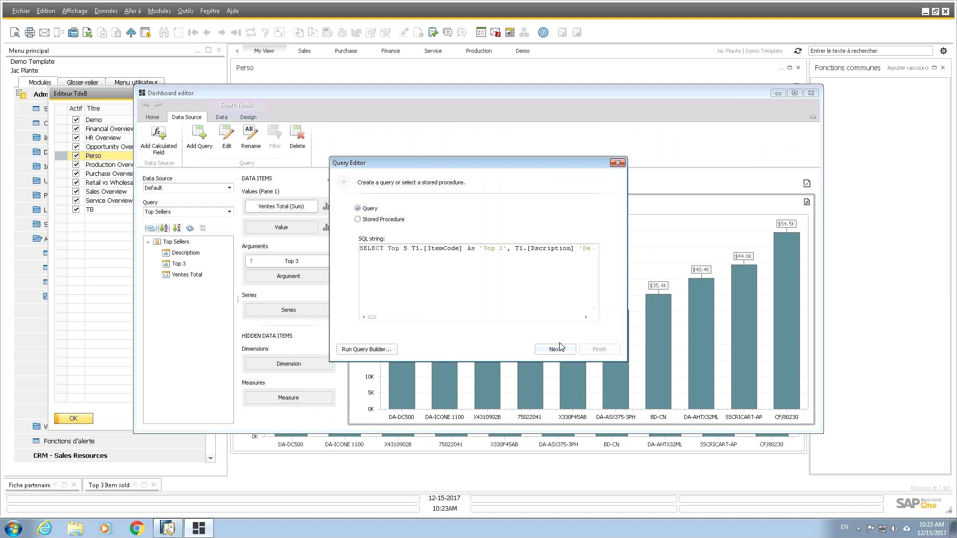
left_click(561, 350)
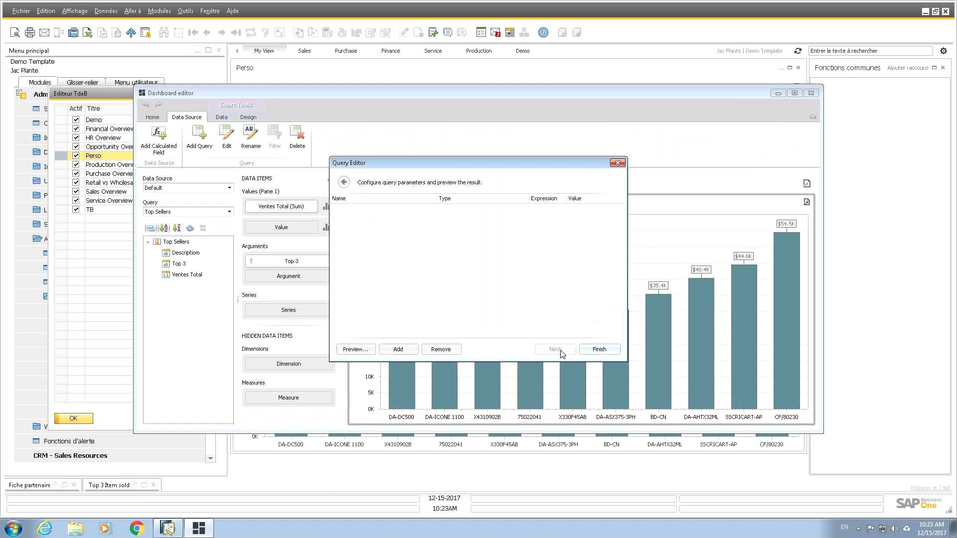
left_click(600, 350)
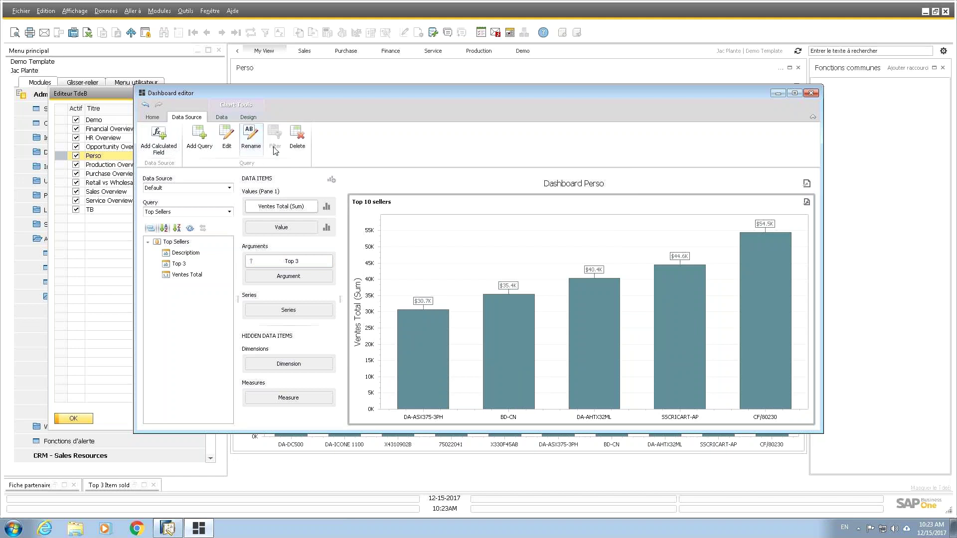
left_click(152, 117)
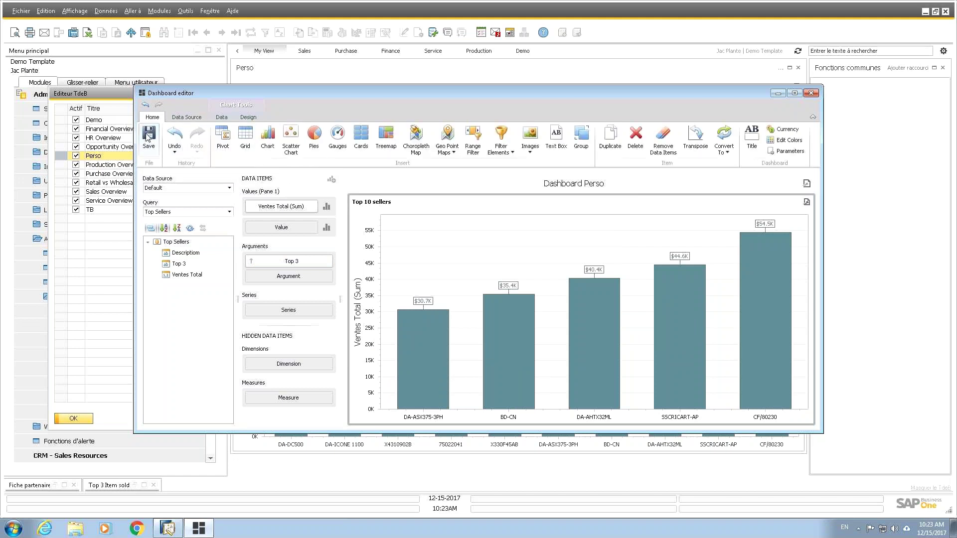
left_click(811, 94)
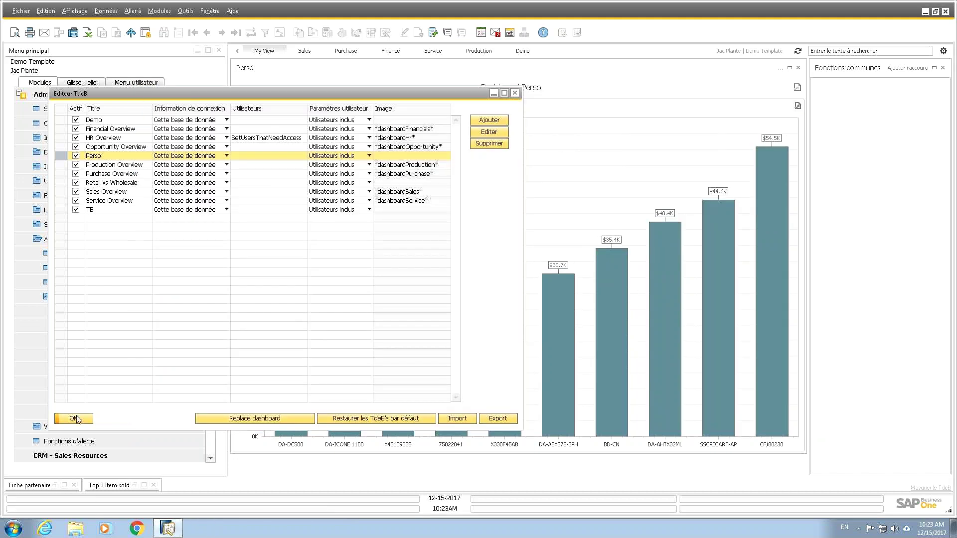
Step: Close the dashboard list and switch to the Demo dashboard
left_click(73, 418)
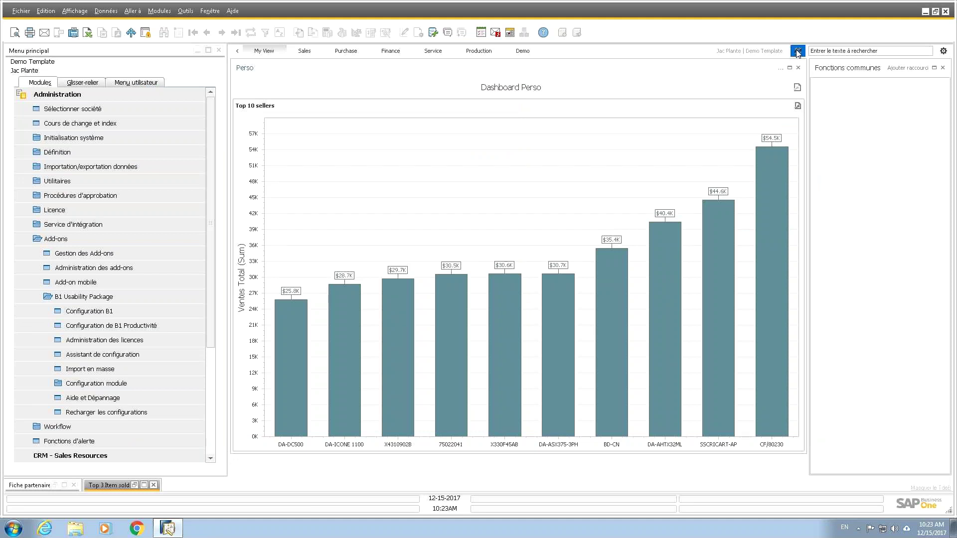
left_click(523, 51)
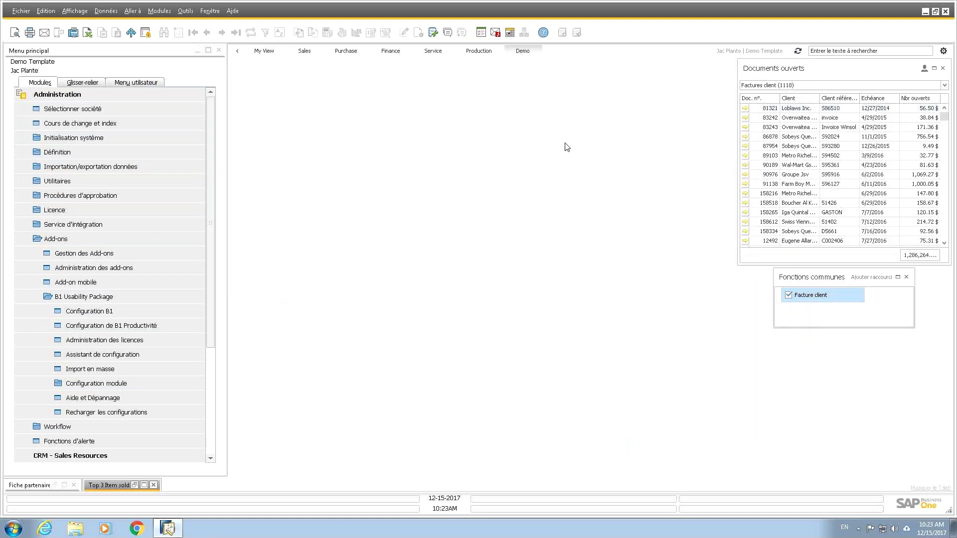
scroll(224, 158, "down", 3)
scroll(194, 124, "up", 3)
Step: Log in to the Demo Template company with the user ID and password
left_click(72, 105)
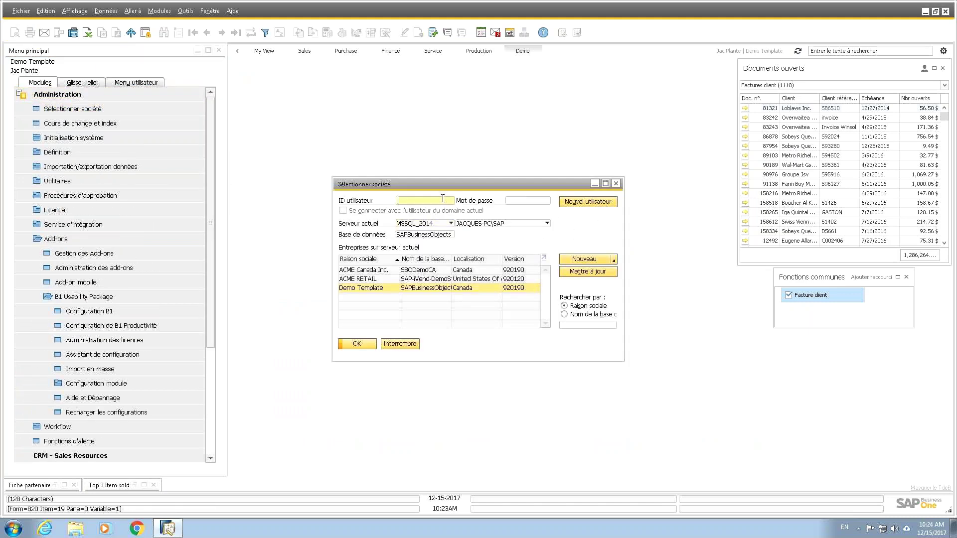
key("Tab")
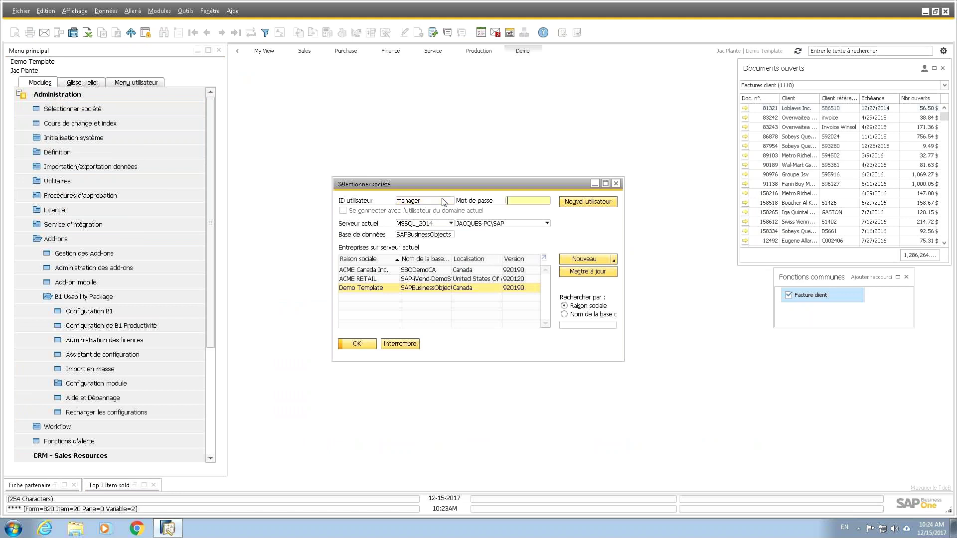
type("1234")
key("Return")
Step: Dismiss the HELLO WORLD message to reveal the Factures client (1118) and Facture client widgets
left_click(370, 277)
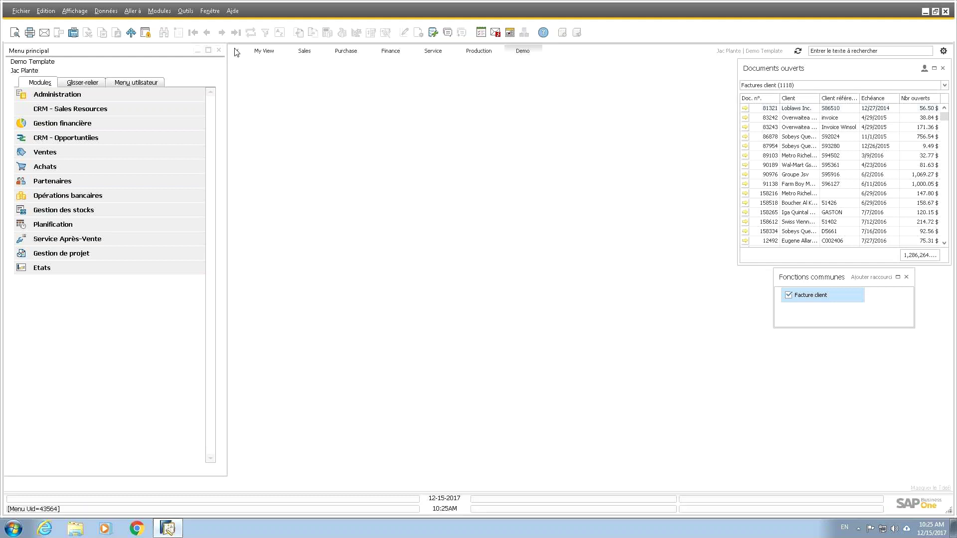
Step: Load Dashboard Perso under My View with its five-bar Top 10 sellers chart and request F1 help
left_click(259, 53)
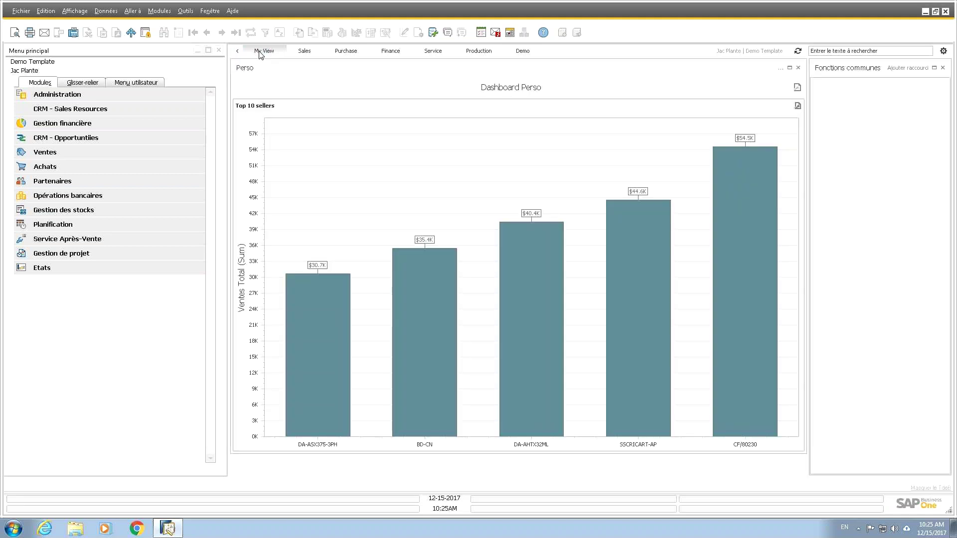
mouse_move(643, 313)
key("F1")
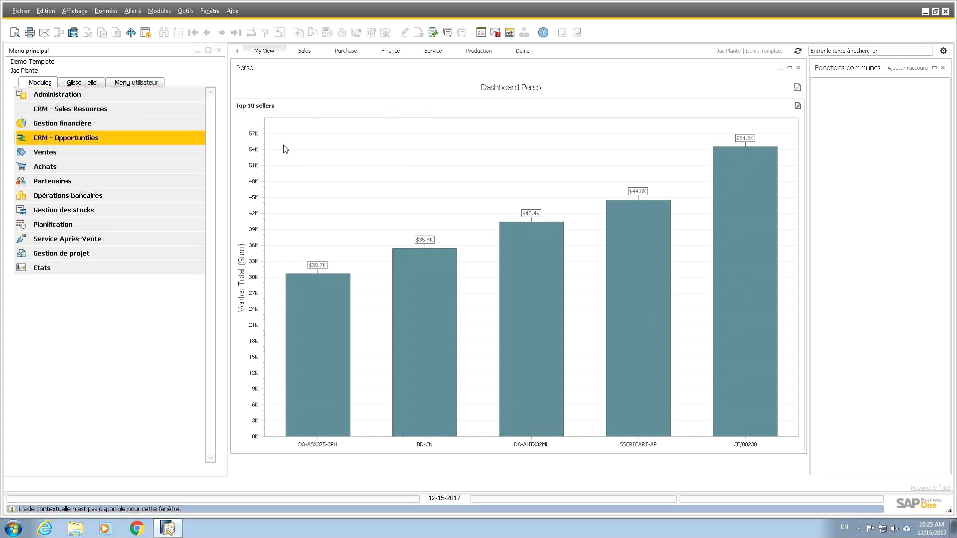
Step: Expand Administration > Add-ons > B1 Usability Package > Configuration module > B1 TdeB
left_click(76, 96)
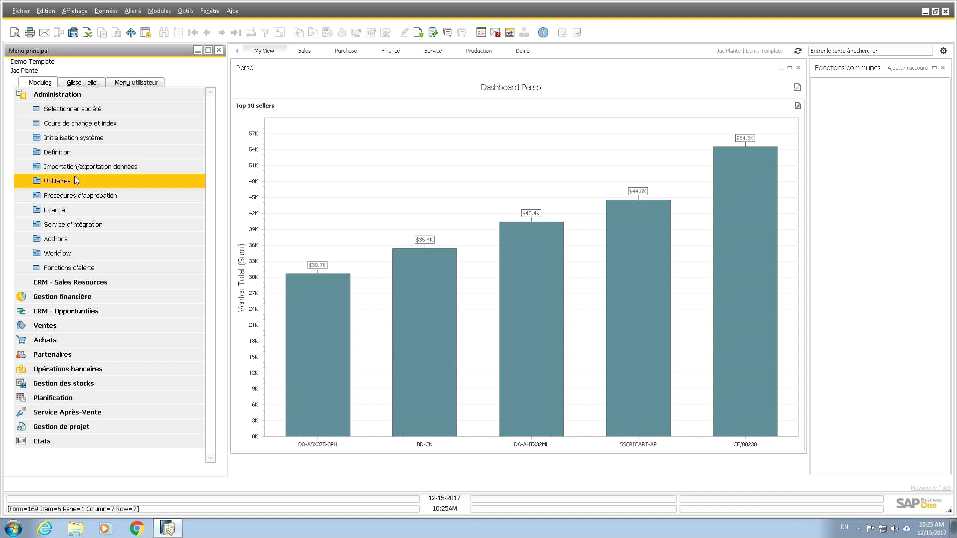
left_click(68, 236)
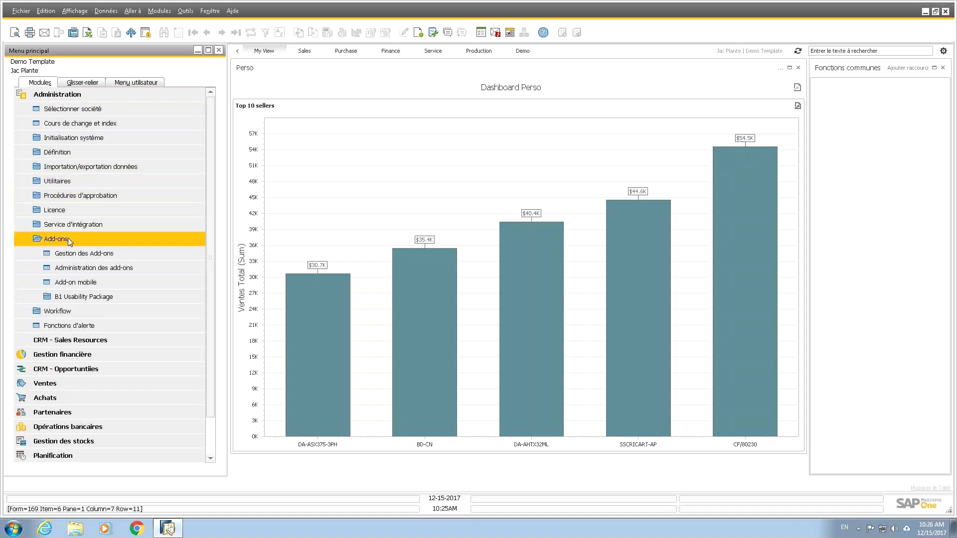
left_click(82, 296)
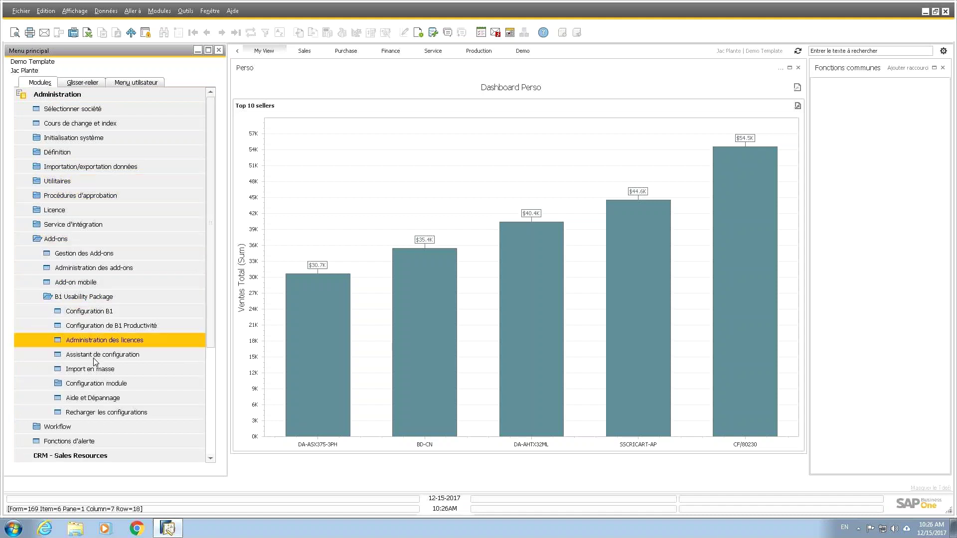
left_click(91, 382)
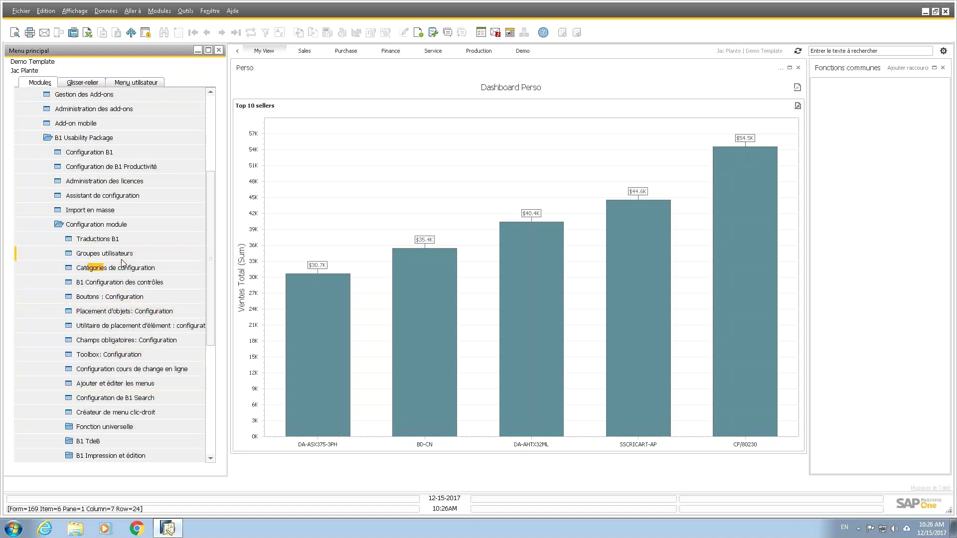
left_click(98, 443)
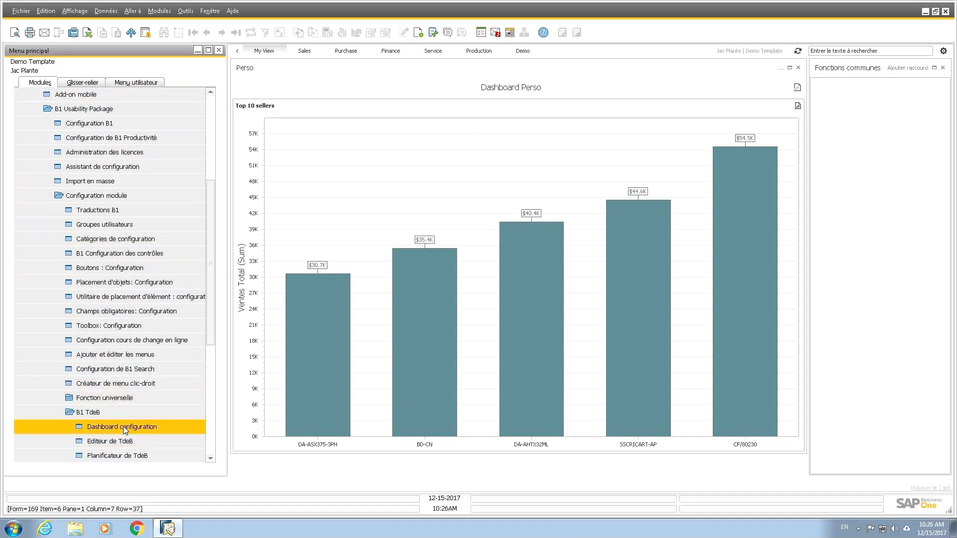
Step: Open and close the Dashboard configuration and the mobile add-on definition windows
left_click(100, 427)
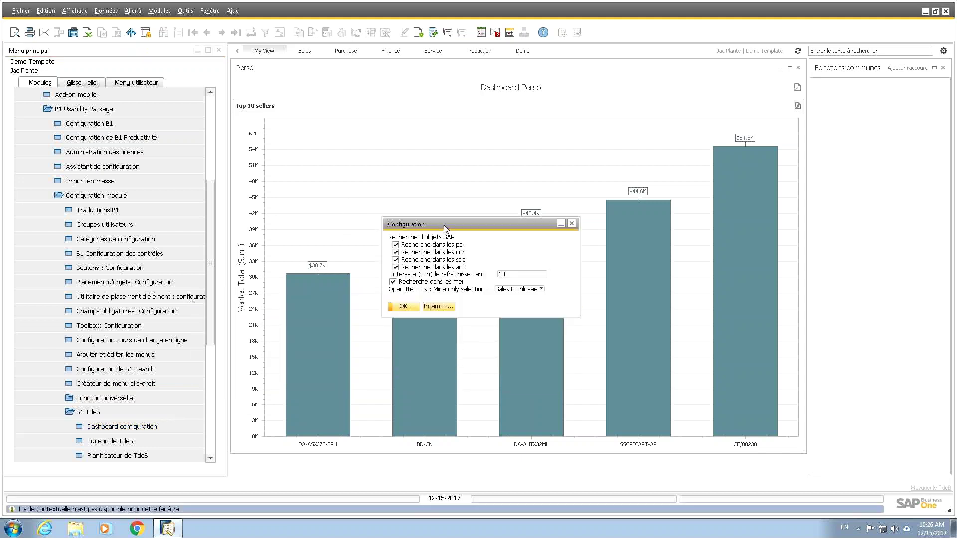
left_click(572, 225)
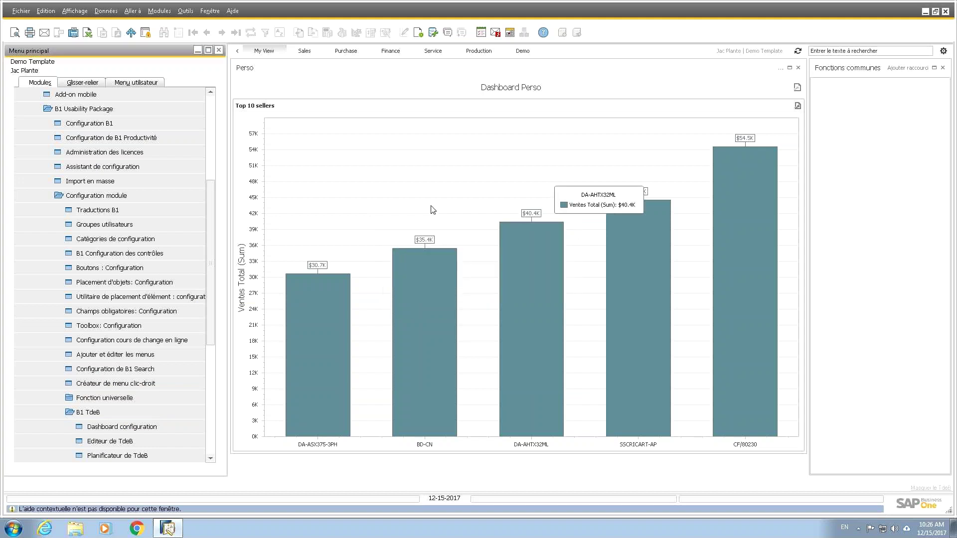
left_click(124, 98)
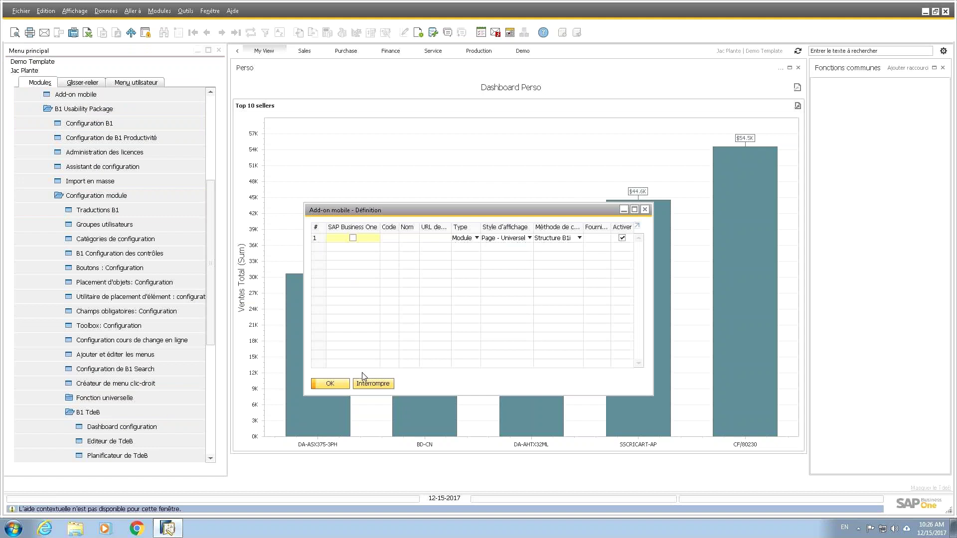
left_click(645, 210)
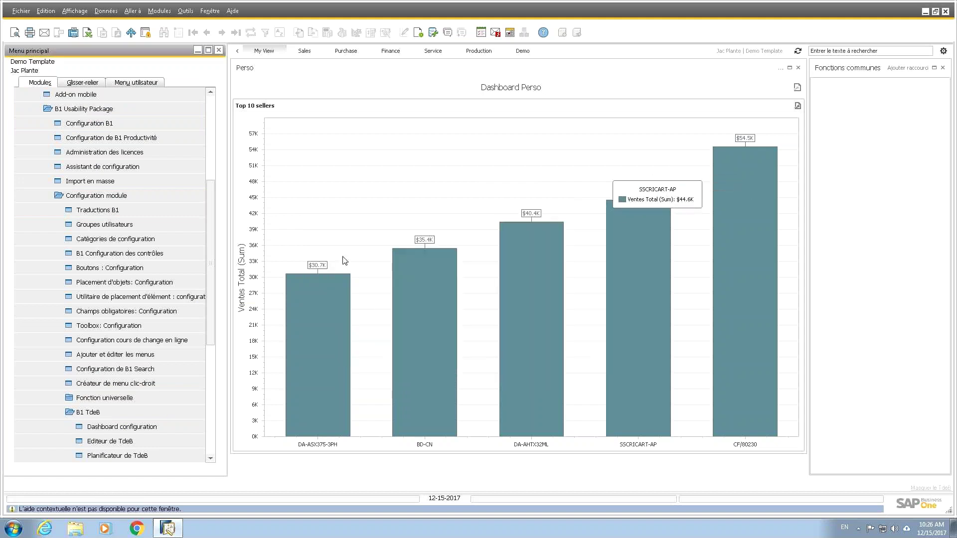
scroll(193, 216, "up", 5)
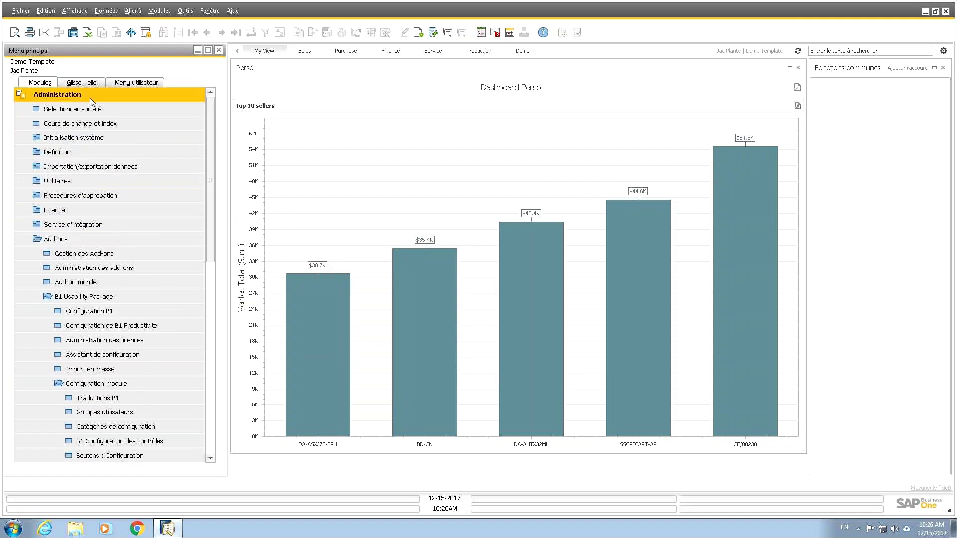
Step: Collapse Administration and open a new Commande client from the Ventes module
left_click(91, 101)
left_click(64, 151)
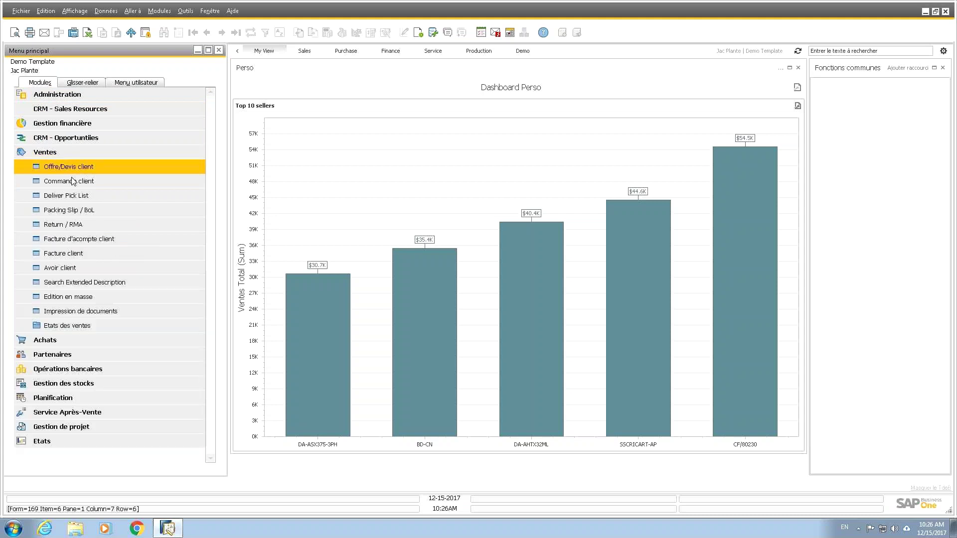
left_click(73, 181)
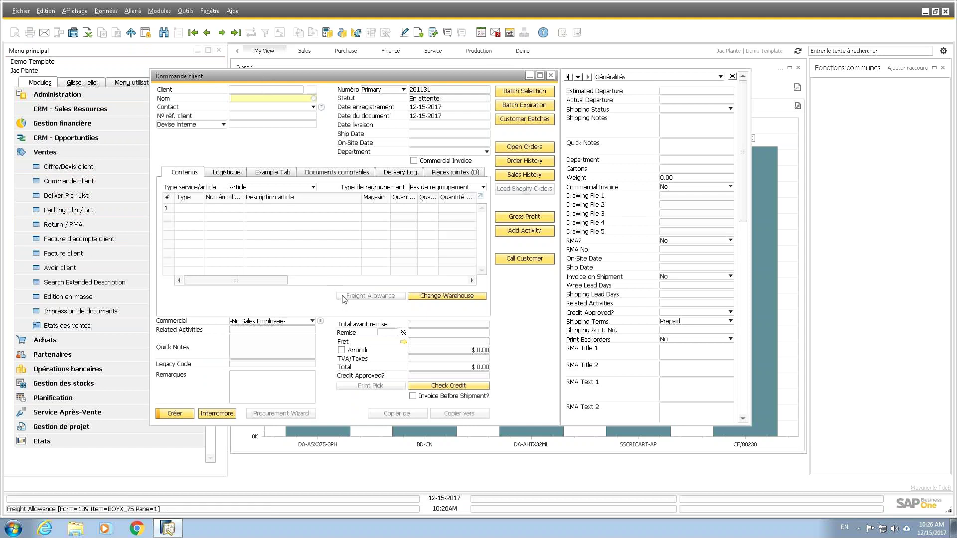
Step: Open the sales order's function-button setup via 'Editer les boutons de fonction de cette fenêtre'
right_click(527, 294)
mouse_move(588, 329)
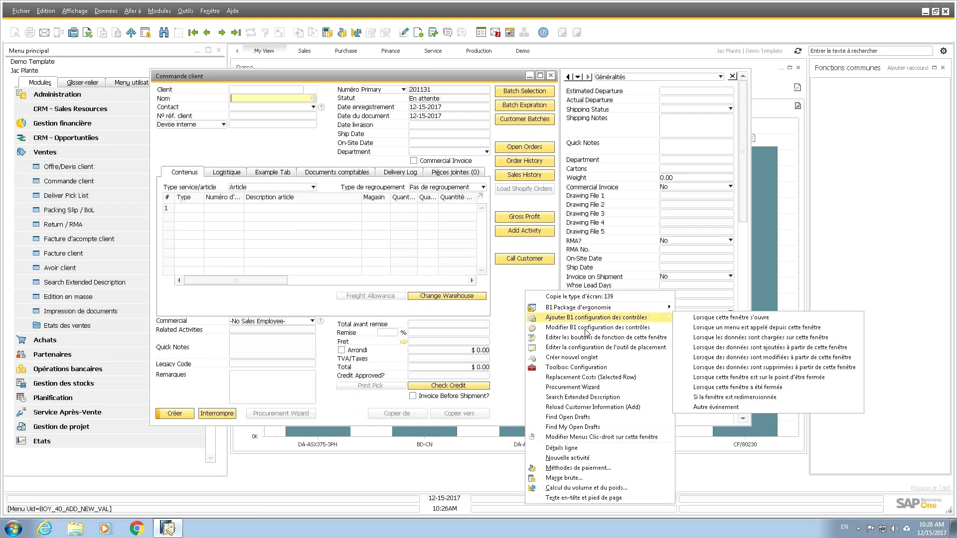
left_click(594, 338)
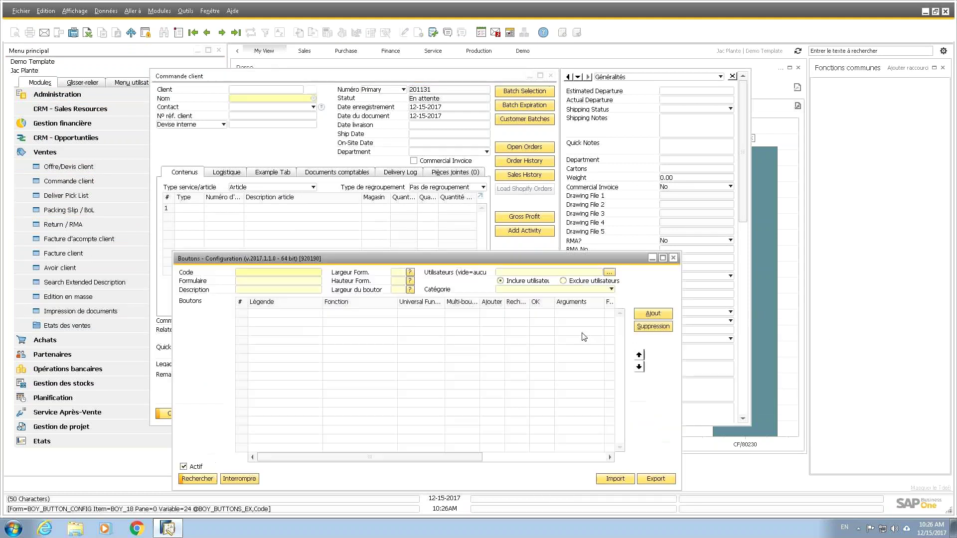
Step: Select the Batch Selection button caption and open the add-on help's table of contents
left_click(288, 314)
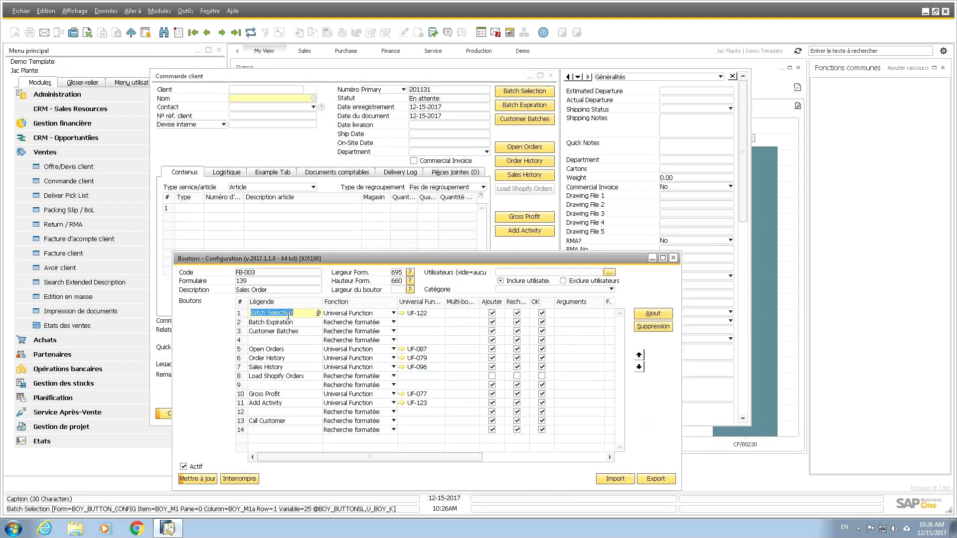
key("F1")
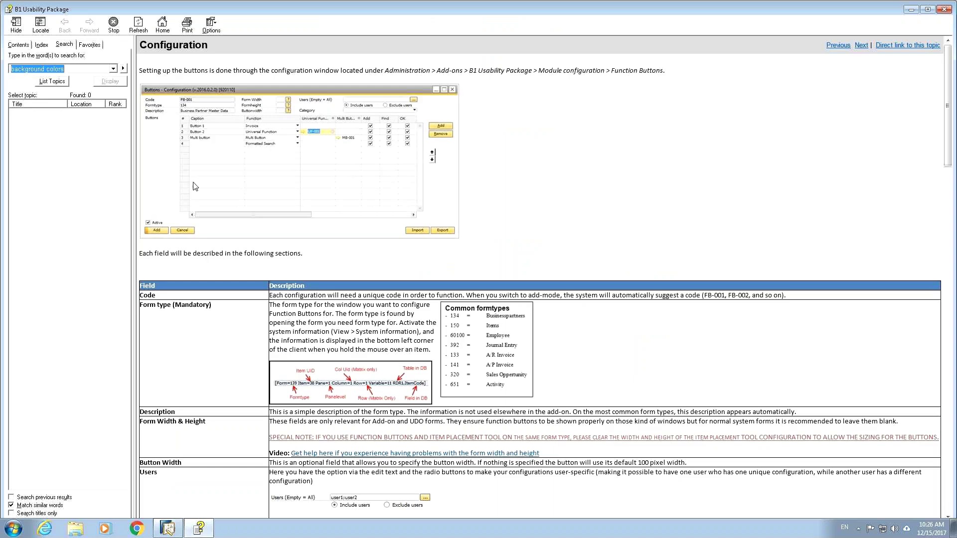
left_click(22, 46)
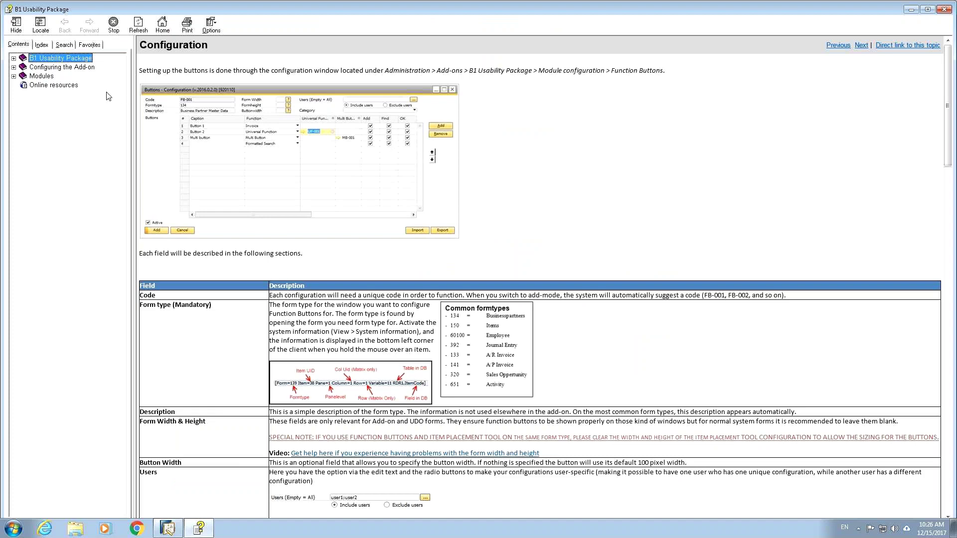
Step: Read through the function-button Configuration help topic, switching between Search and the page
left_click(676, 208)
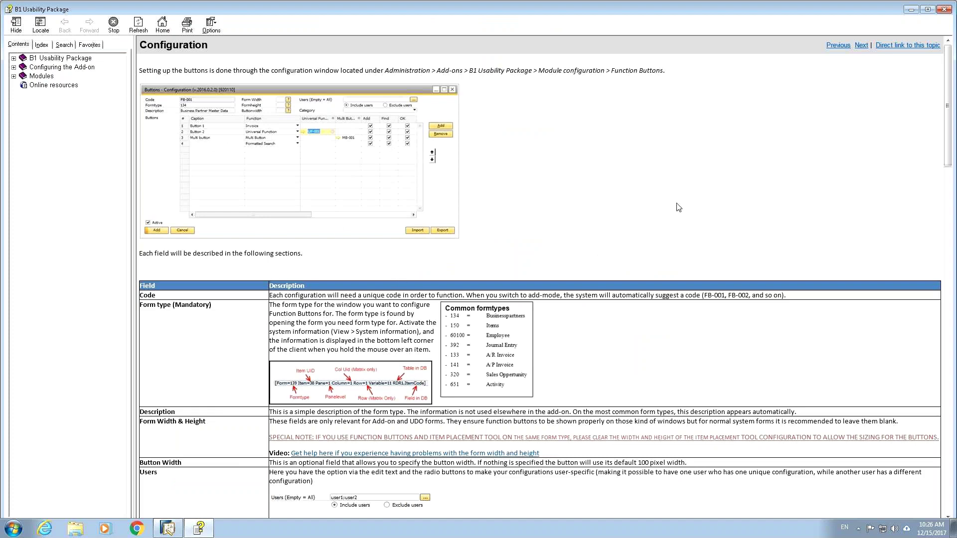
scroll(676, 207, "down", 15)
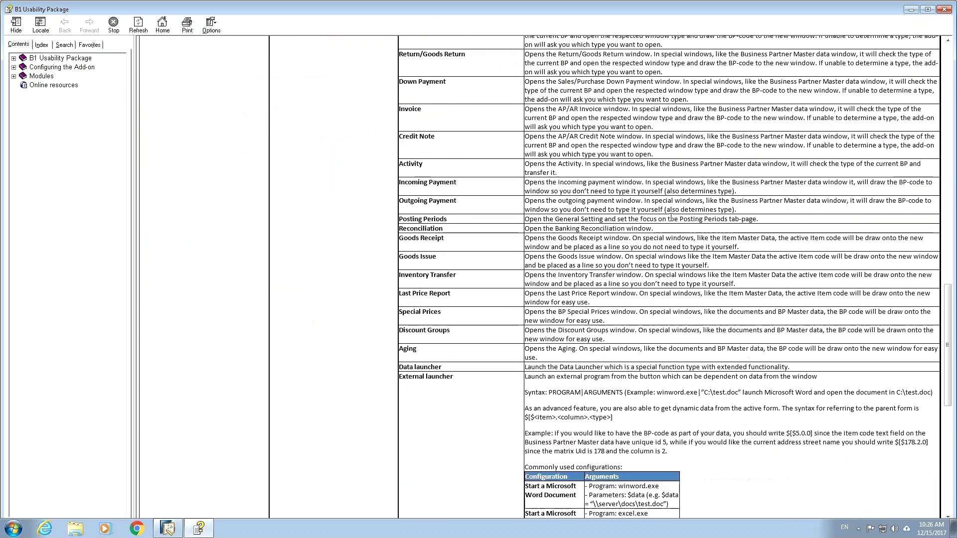
scroll(523, 150, "up", 8)
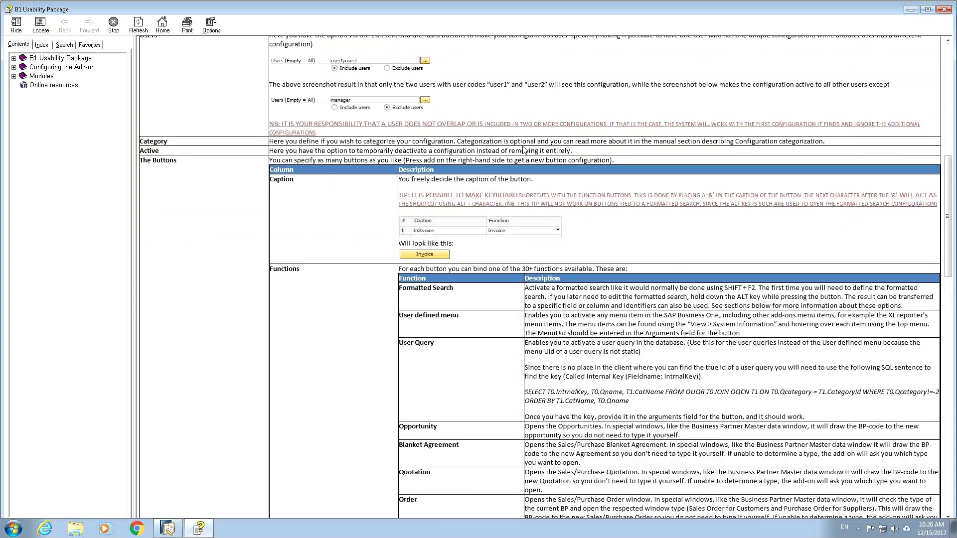
key("alt+s")
scroll(523, 149, "up", 4)
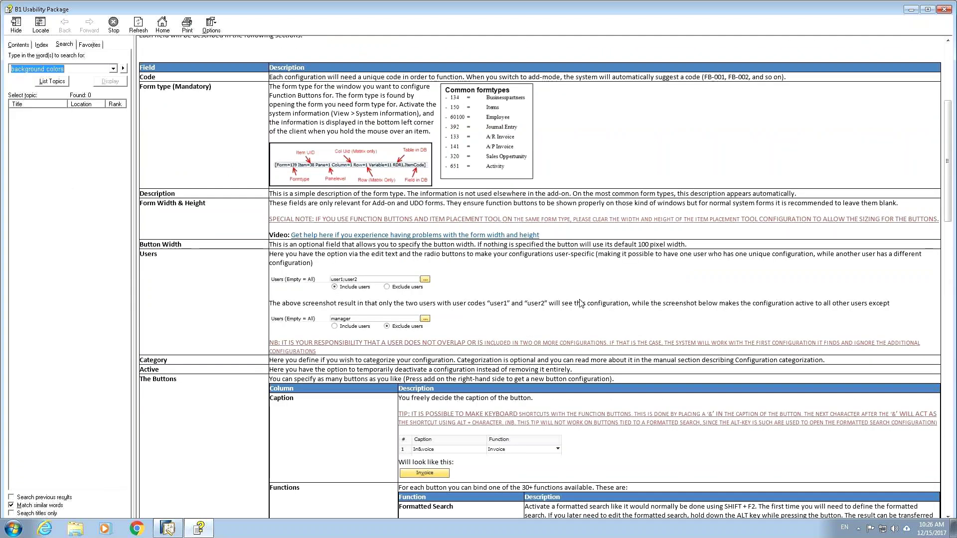
left_click(579, 303)
scroll(579, 303, "down", 20)
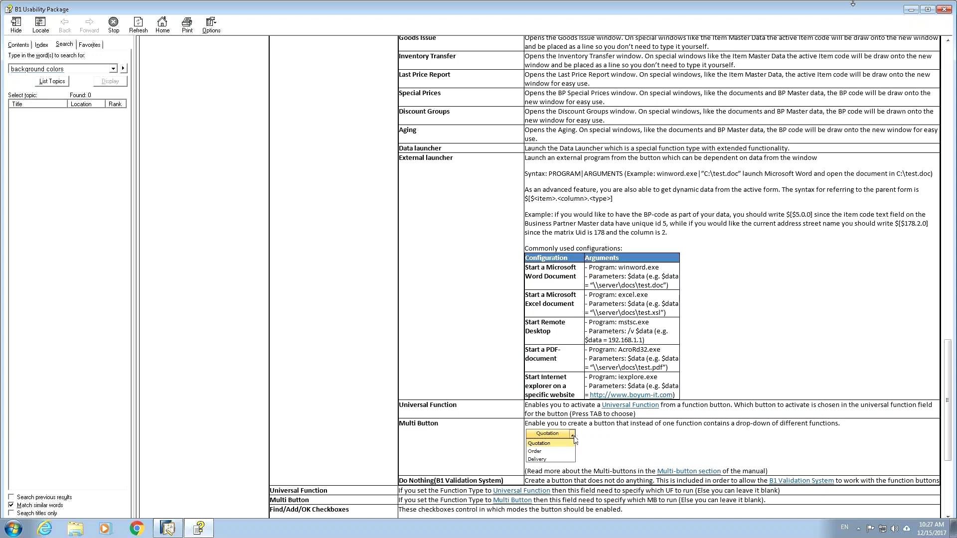
Step: Close the help window and the Boutons - Configuration dialog
left_click(941, 9)
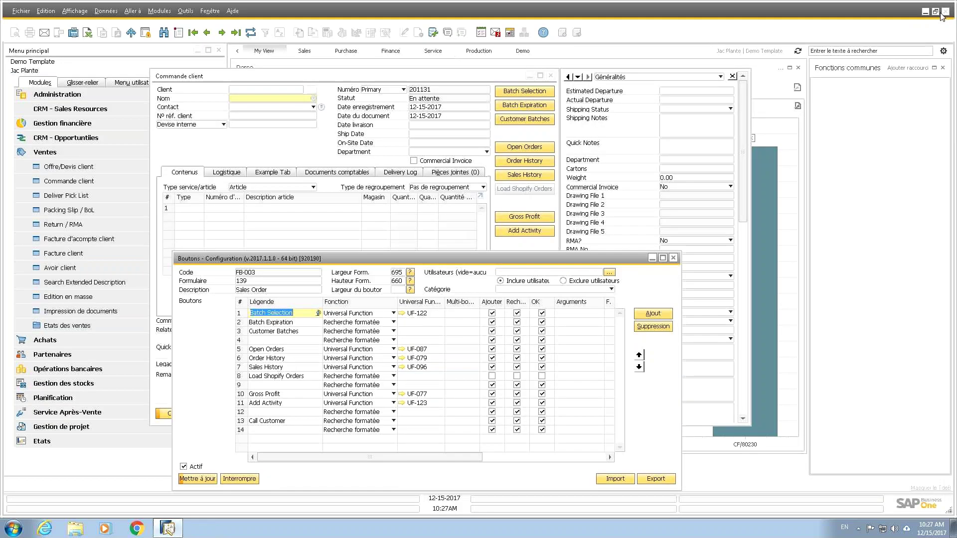
left_click(675, 262)
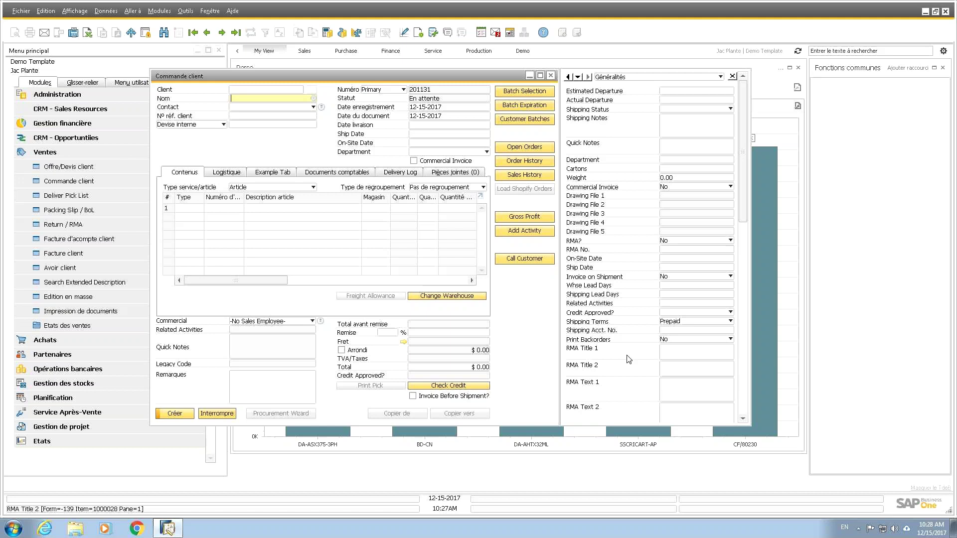
right_click(524, 316)
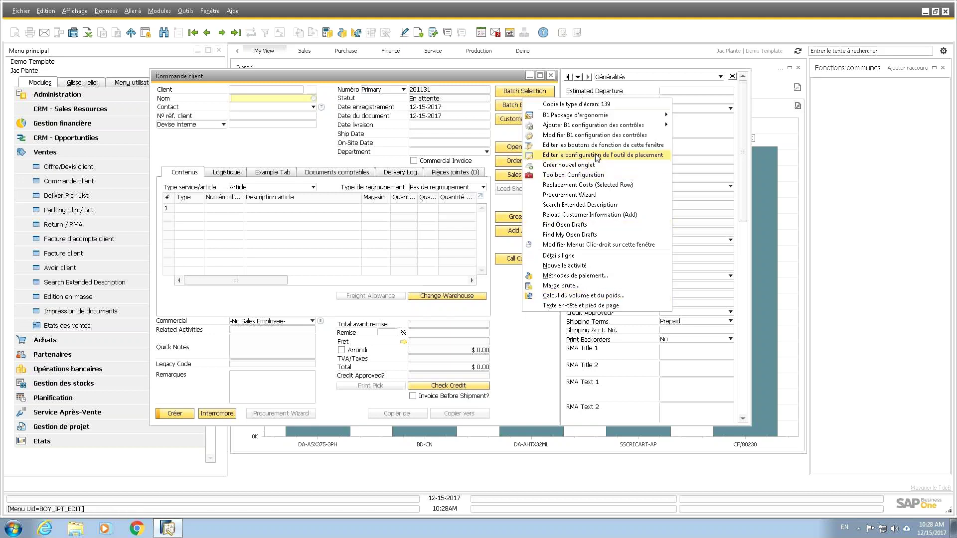
left_click(641, 155)
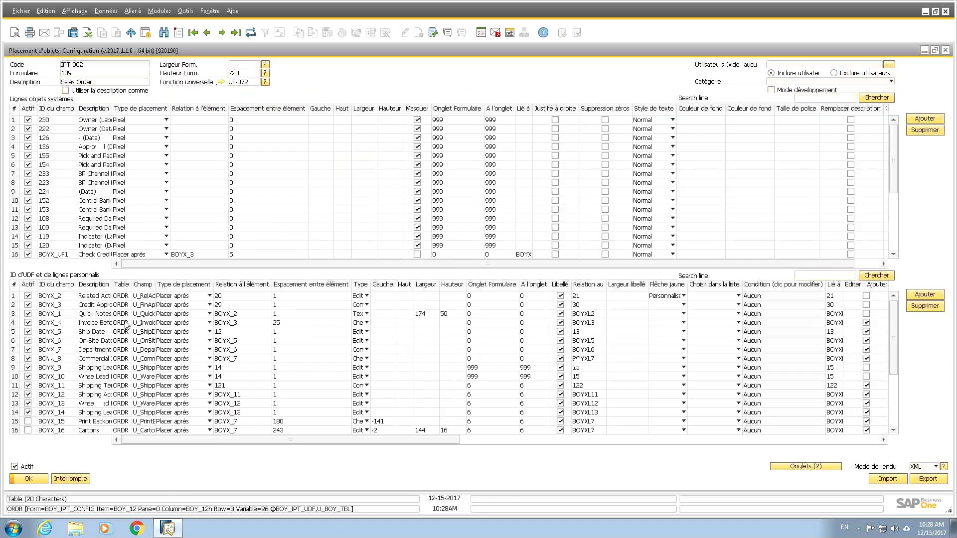
left_click_drag(365, 452, 150, 446)
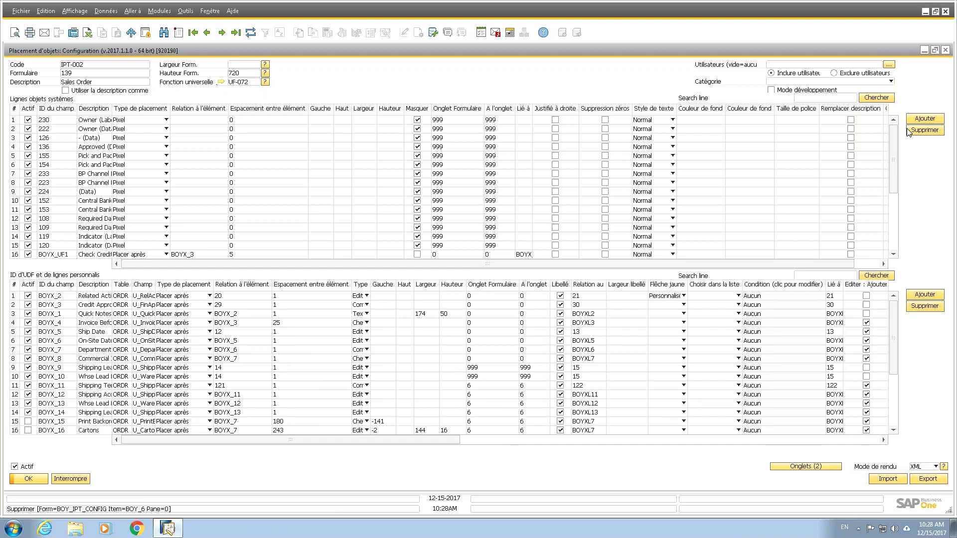
Step: Close the item placement settings, set client 92092970 Quebec Inc. on the order, and check its credit
left_click(945, 51)
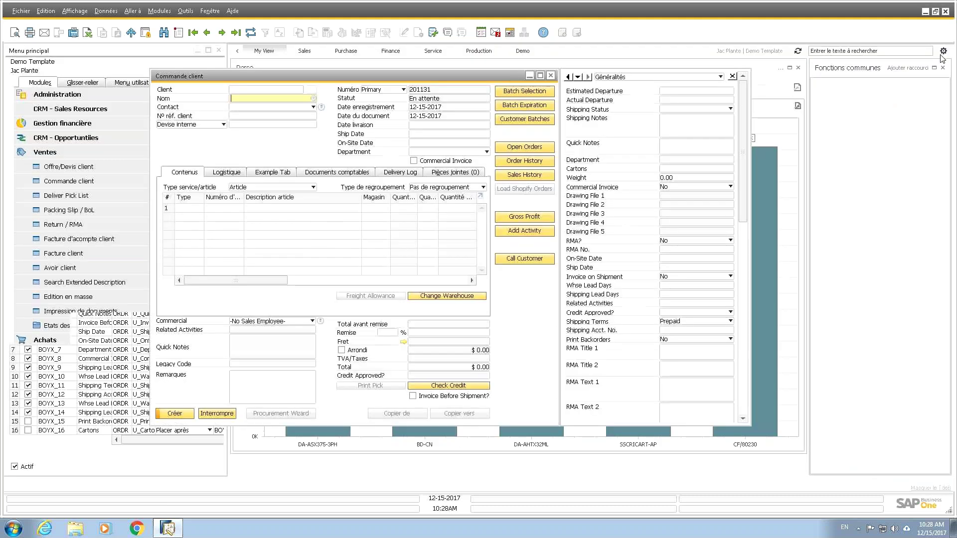
left_click(552, 76)
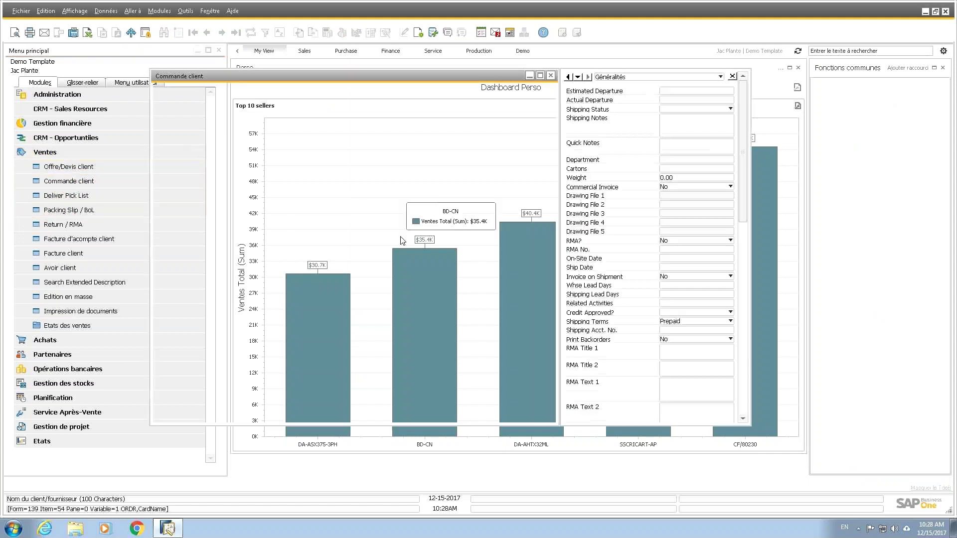
left_click(300, 91)
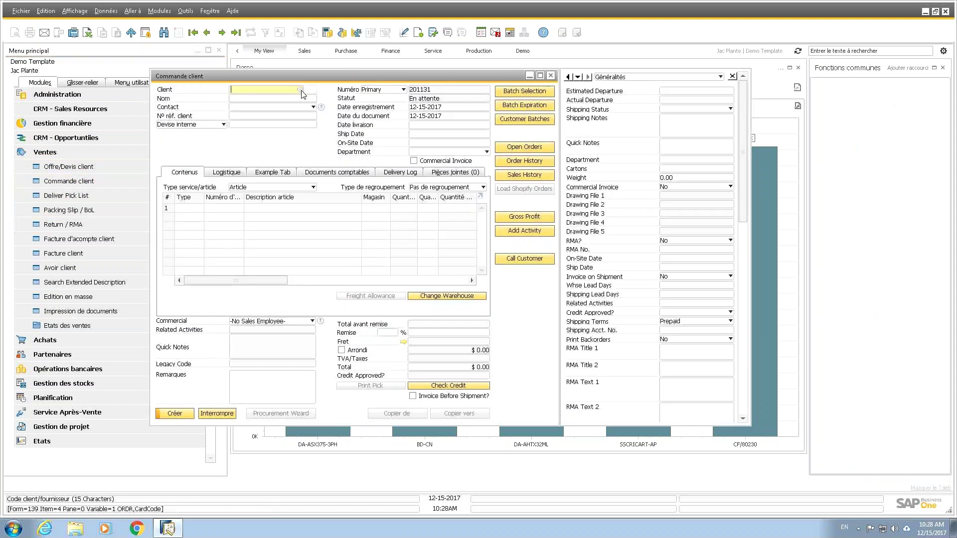
key("Tab")
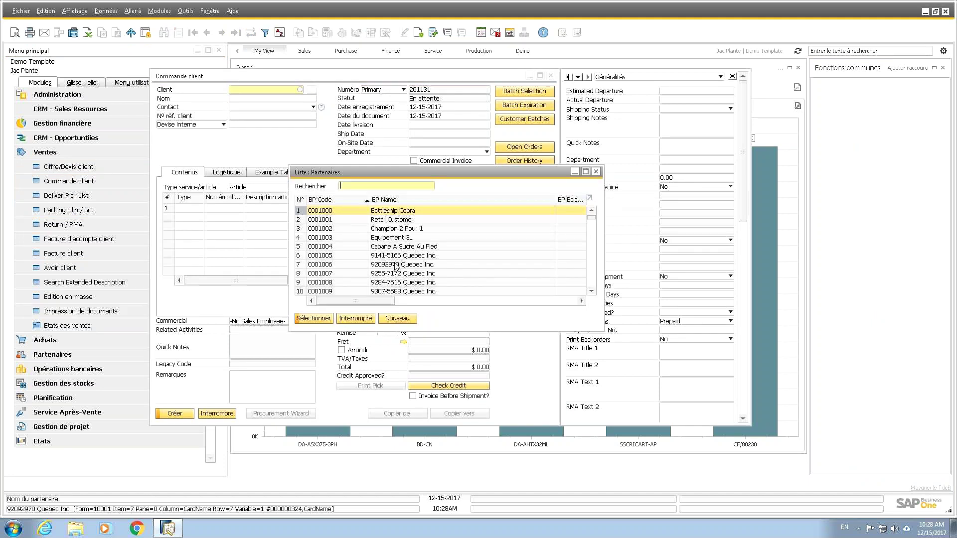
double_click(397, 264)
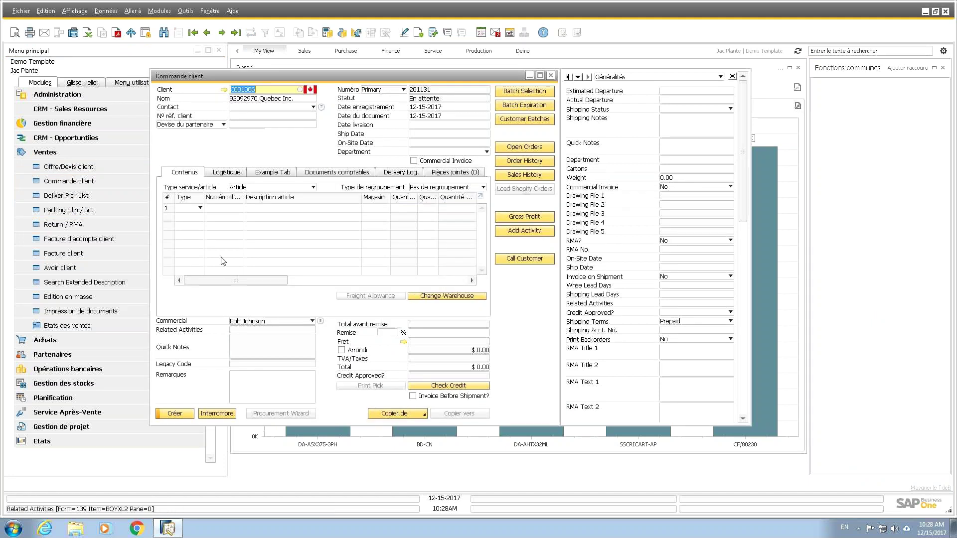
left_click(457, 386)
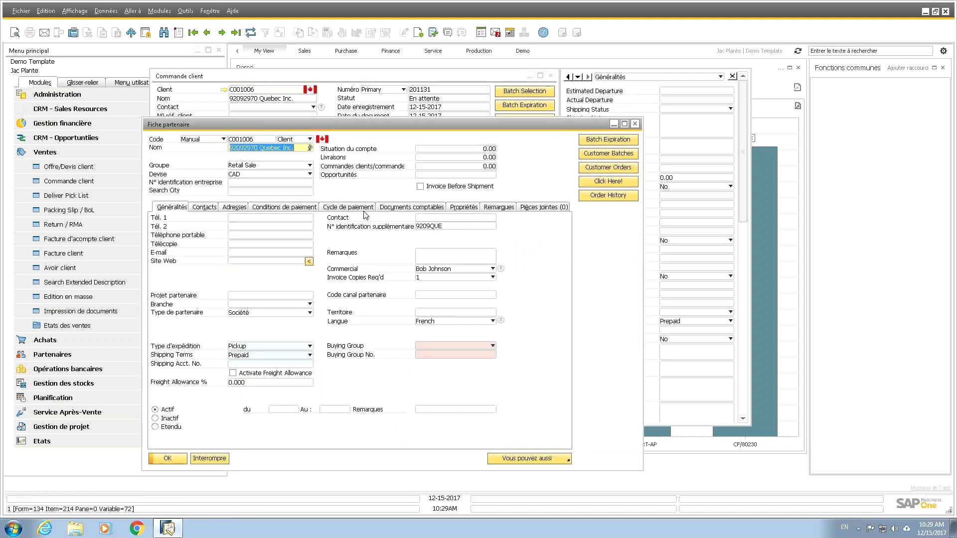
Step: Set the partner's user-defined Financial Approval? field to Expired and update the record
left_click_drag(499, 124, 388, 92)
left_click(75, 11)
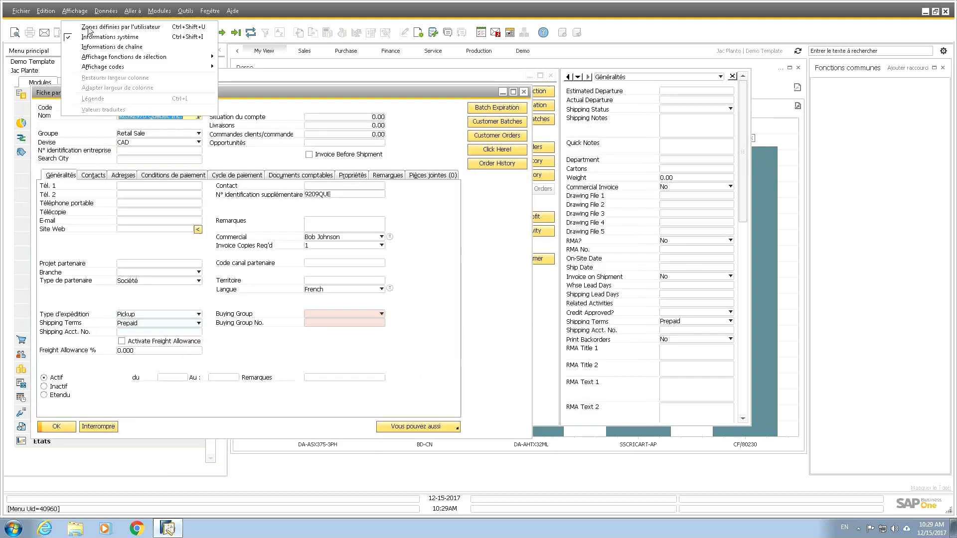
left_click(89, 27)
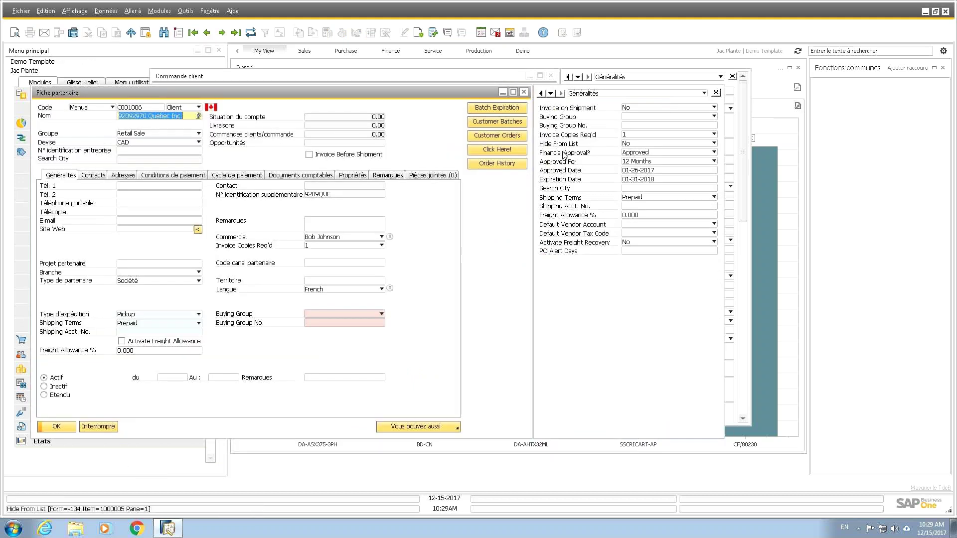
left_click(659, 152)
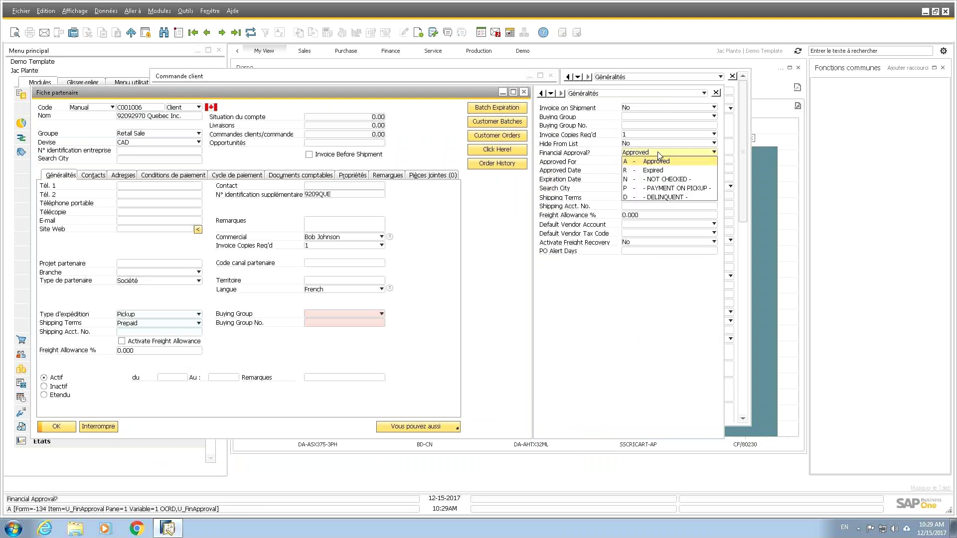
left_click(656, 170)
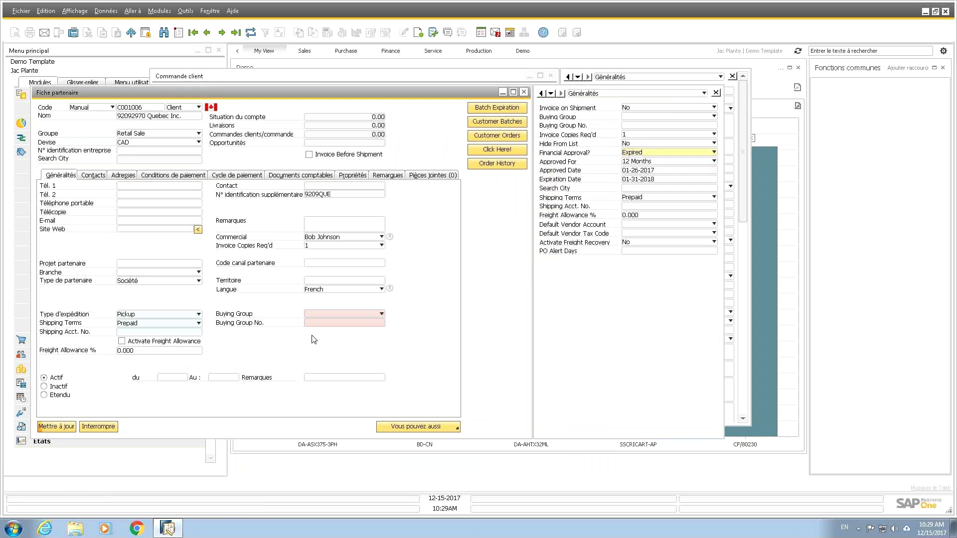
left_click(57, 427)
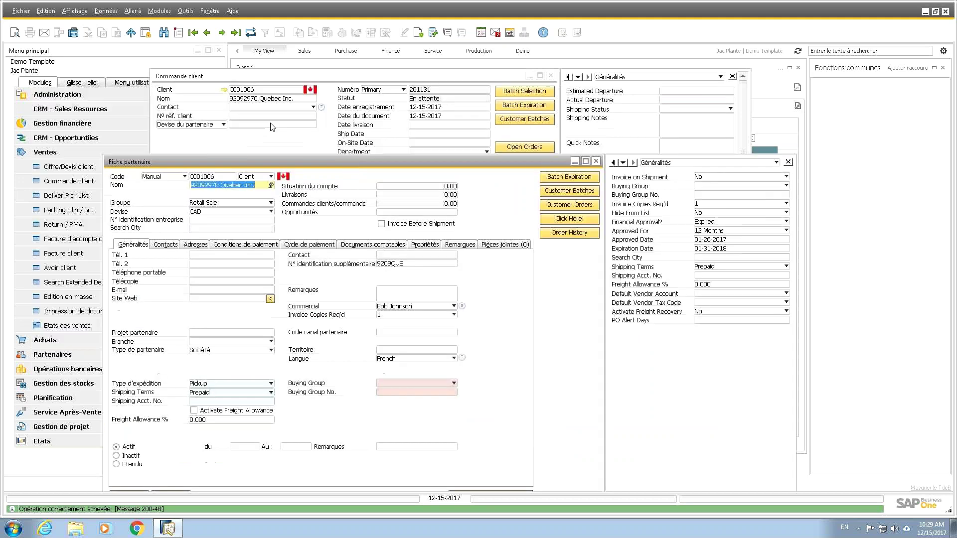
Step: Close the sales order without saving it
left_click(253, 99)
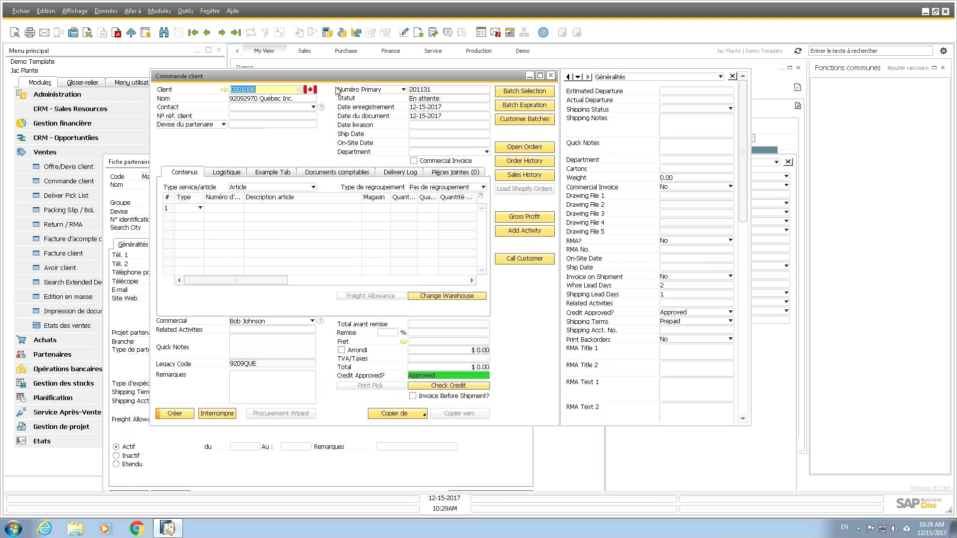
left_click(551, 75)
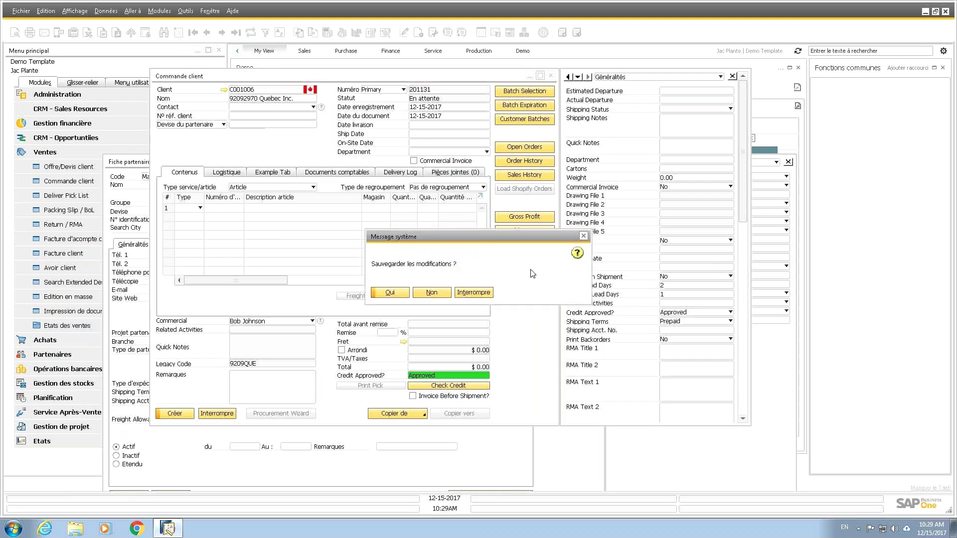
left_click(432, 293)
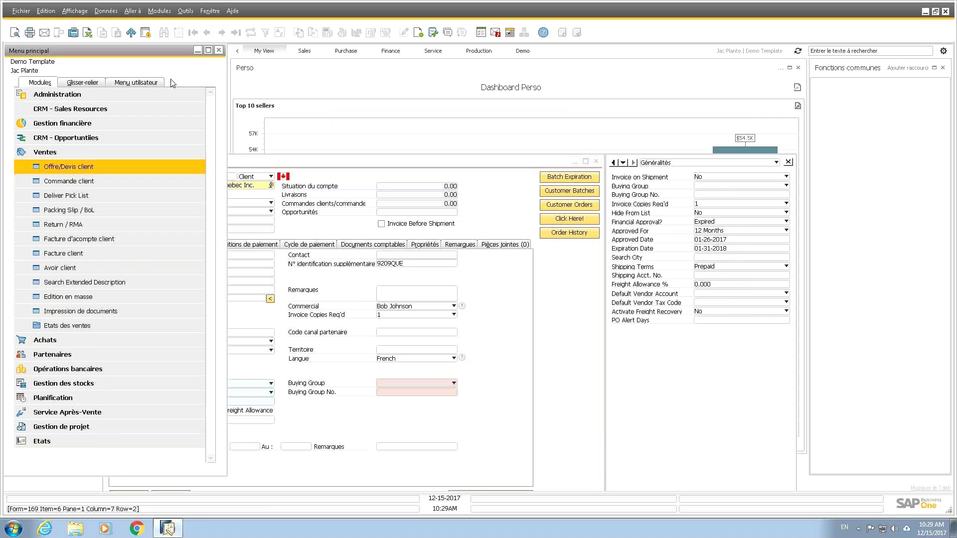
Step: Enter the client code on the new order, run Check Credit, then discard it without saving
left_click(249, 92)
type("C001006")
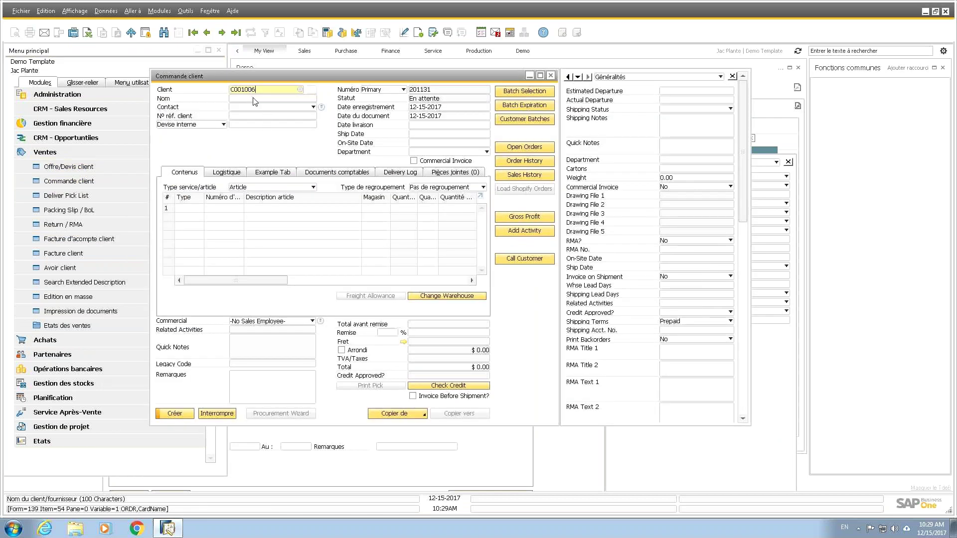
key("Tab")
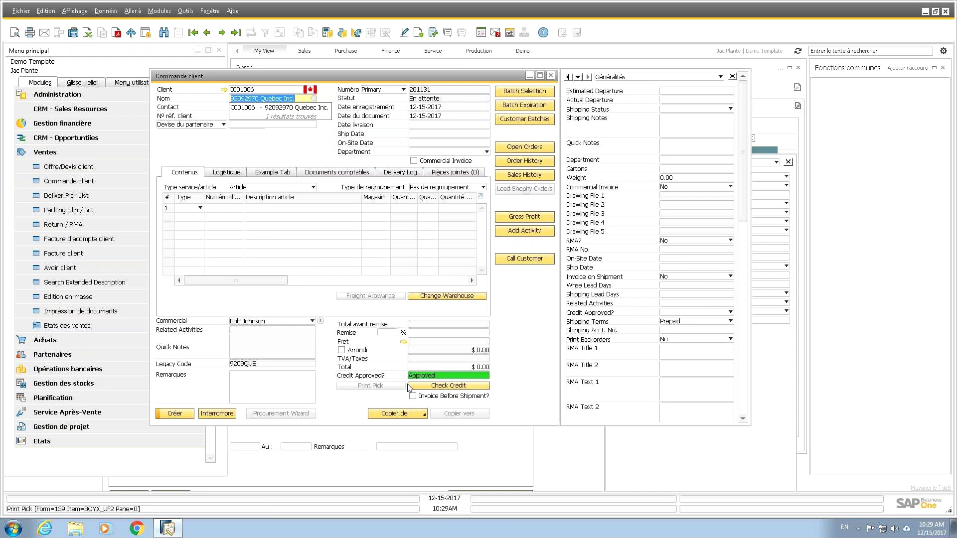
left_click(466, 387)
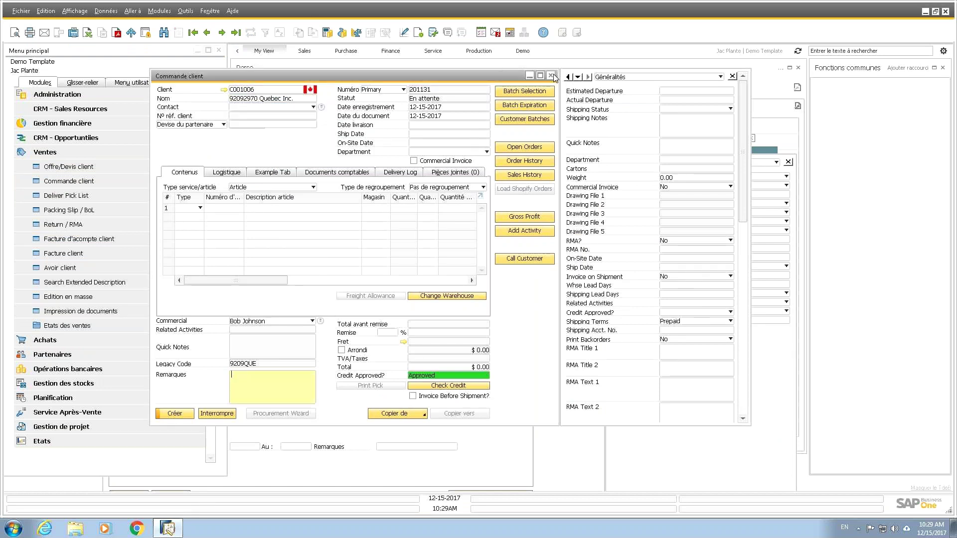
left_click(552, 75)
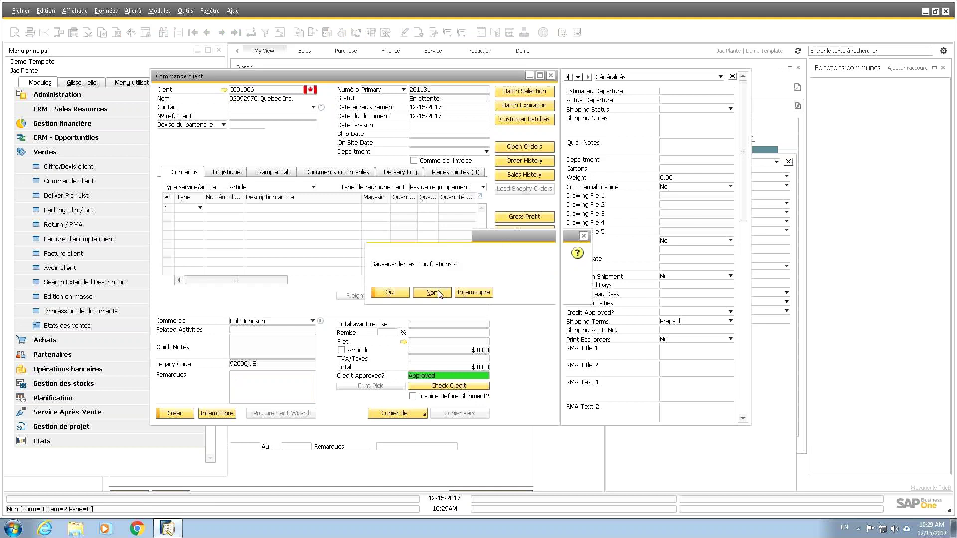
left_click(440, 292)
Step: Review the partner's Conditions de paiement tab, close the record with OK, and dismiss HELLO WORLD
left_click_drag(442, 159, 526, 95)
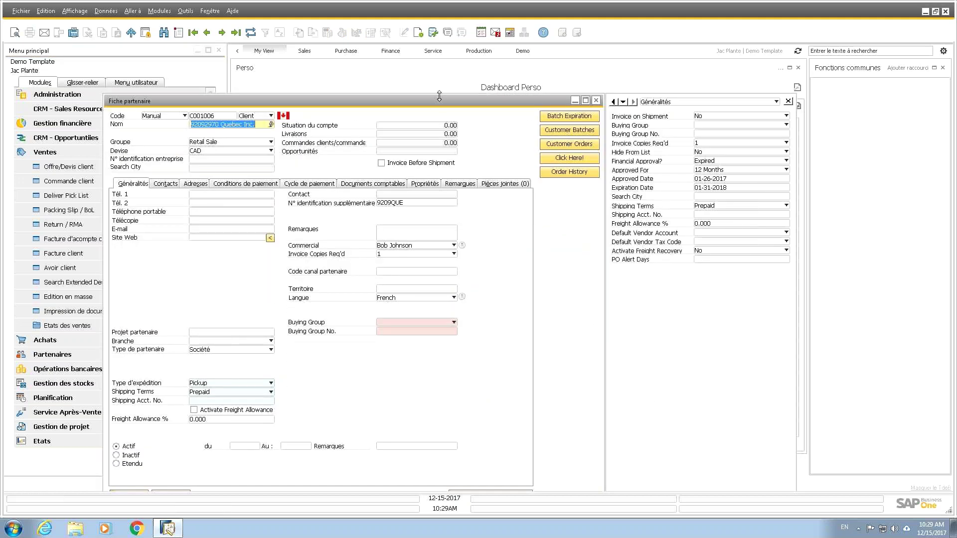
left_click_drag(445, 108, 459, 68)
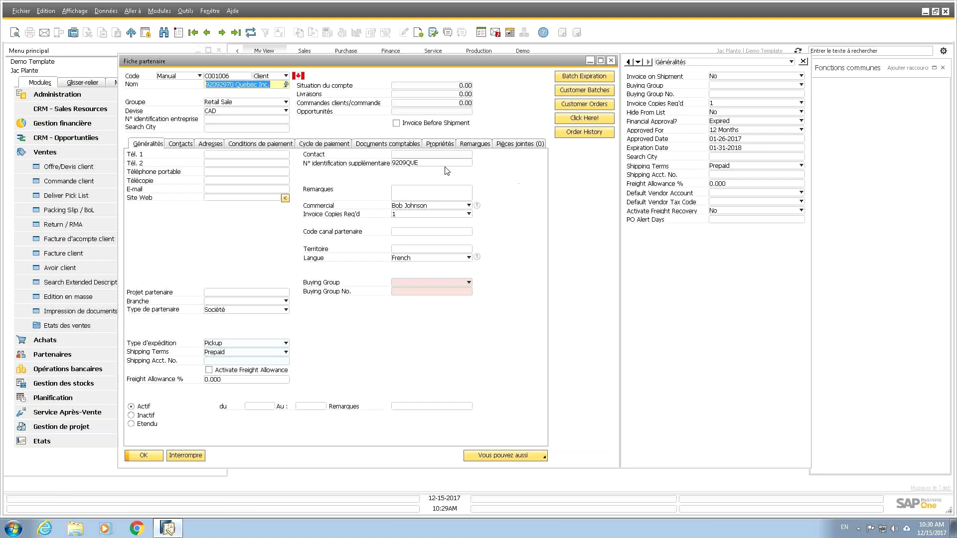
left_click(247, 144)
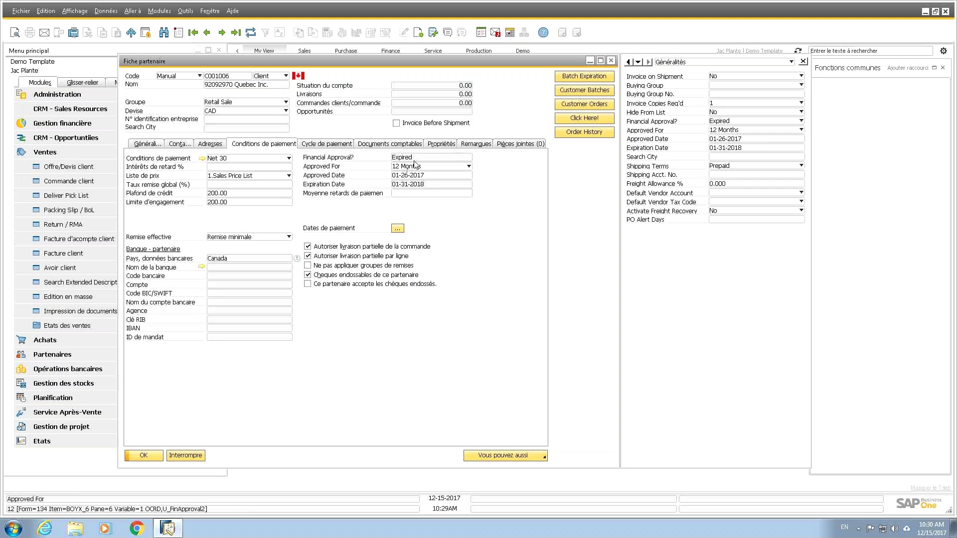
left_click(152, 453)
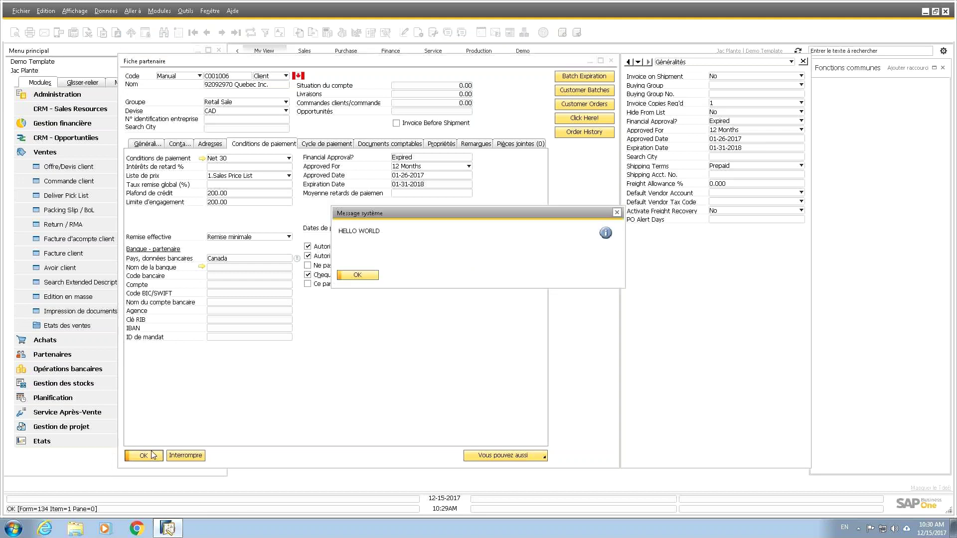
left_click(360, 275)
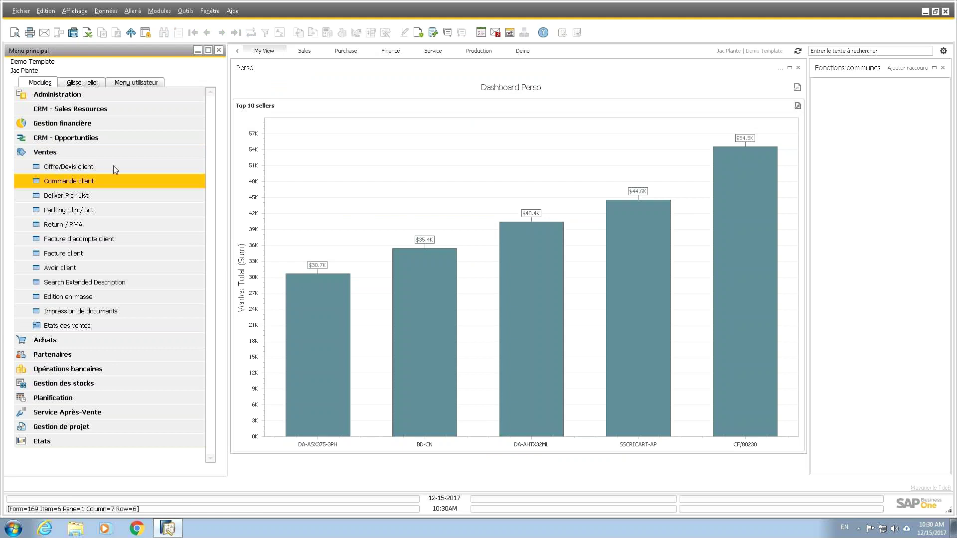
Step: Start a sales order for 92092970 Quebec Inc., run Check Credit, and tick Invoice Before Shipment?
left_click(112, 181)
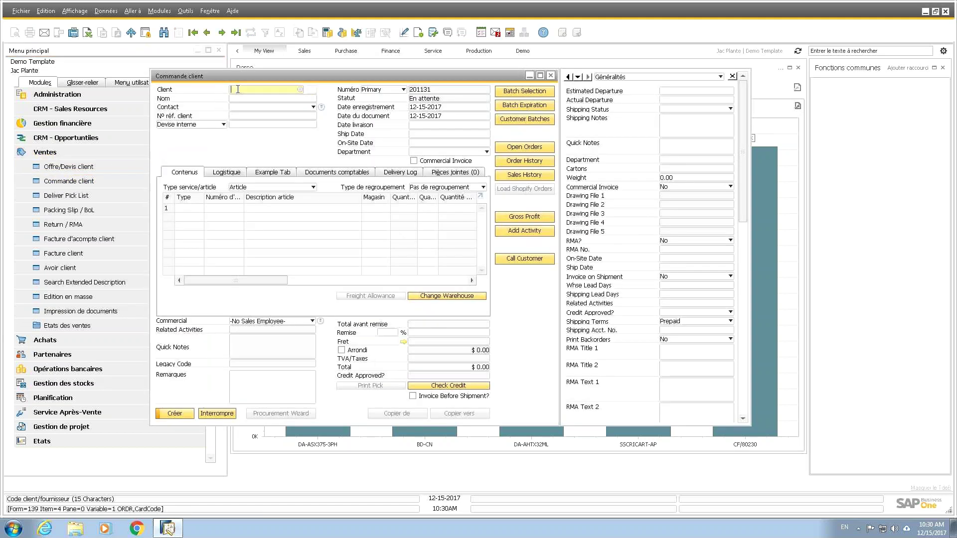
type("C001006")
key("Tab")
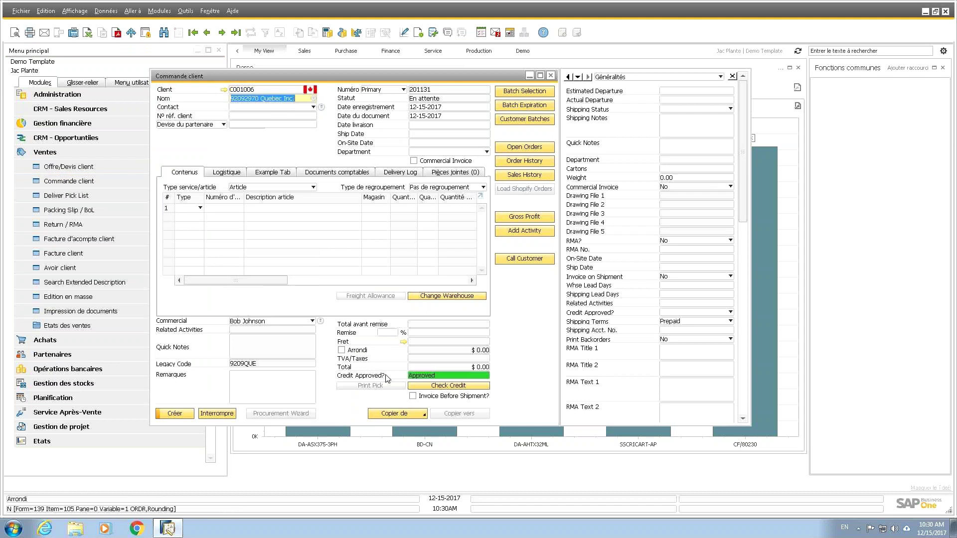
left_click(451, 387)
left_click(413, 396)
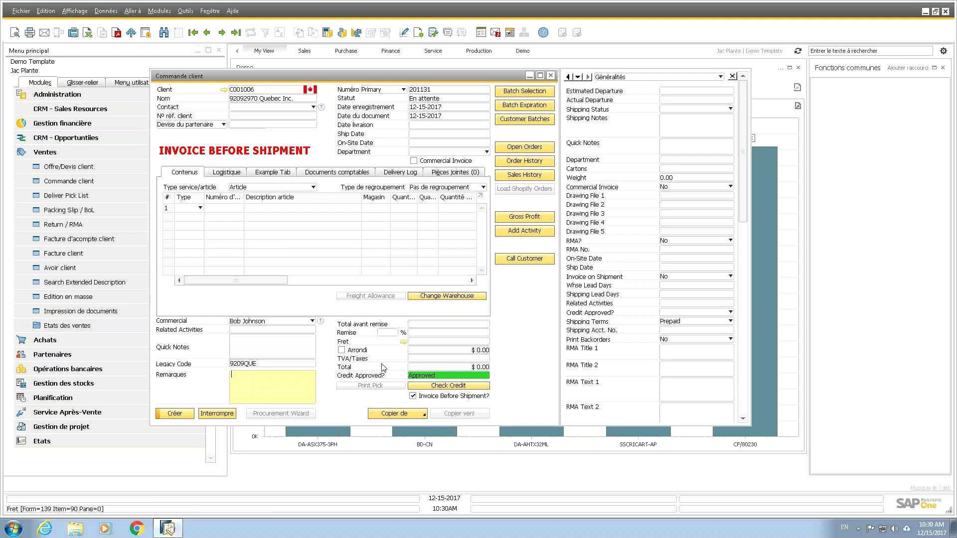
left_click(413, 395)
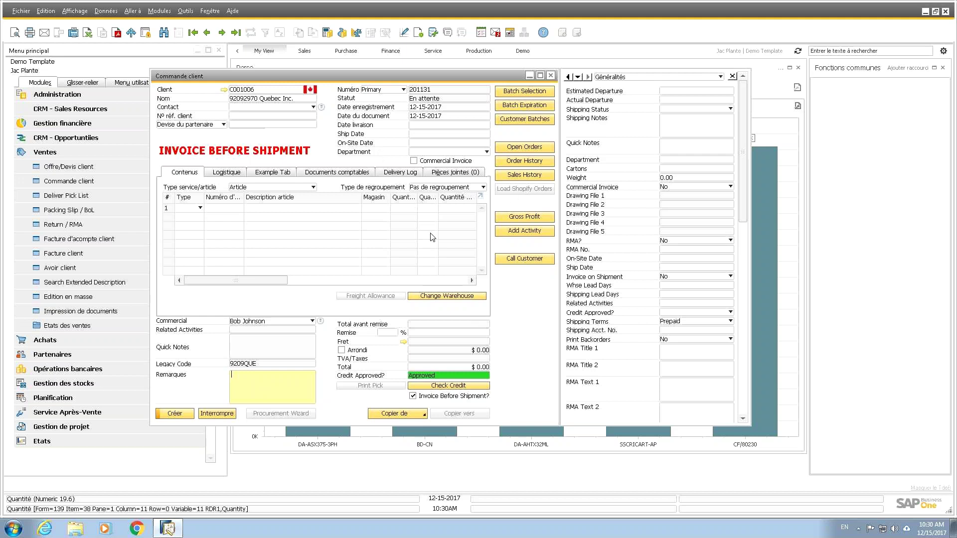
left_click_drag(444, 76, 511, 71)
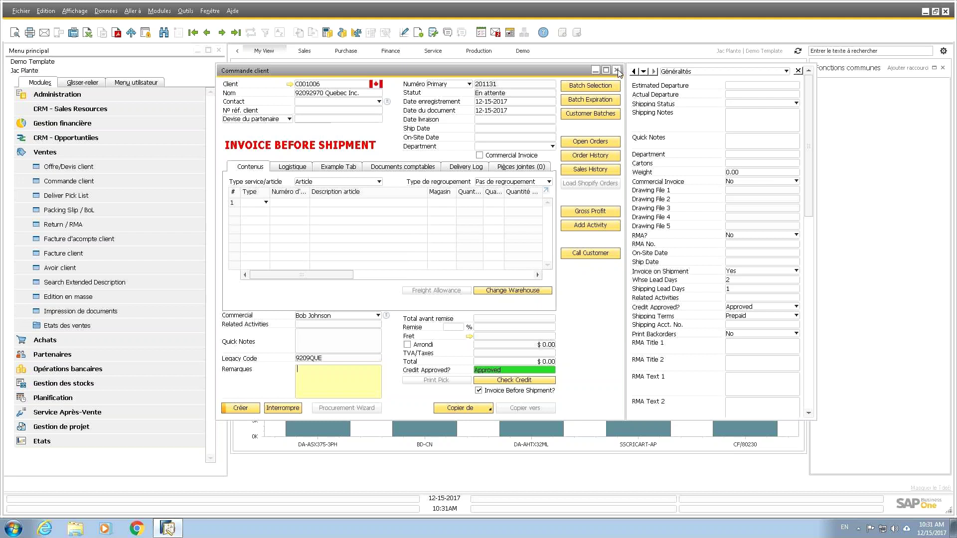
Step: Close the flagged sales order at the save prompt and collapse the Ventes module
left_click(618, 72)
left_click(433, 292)
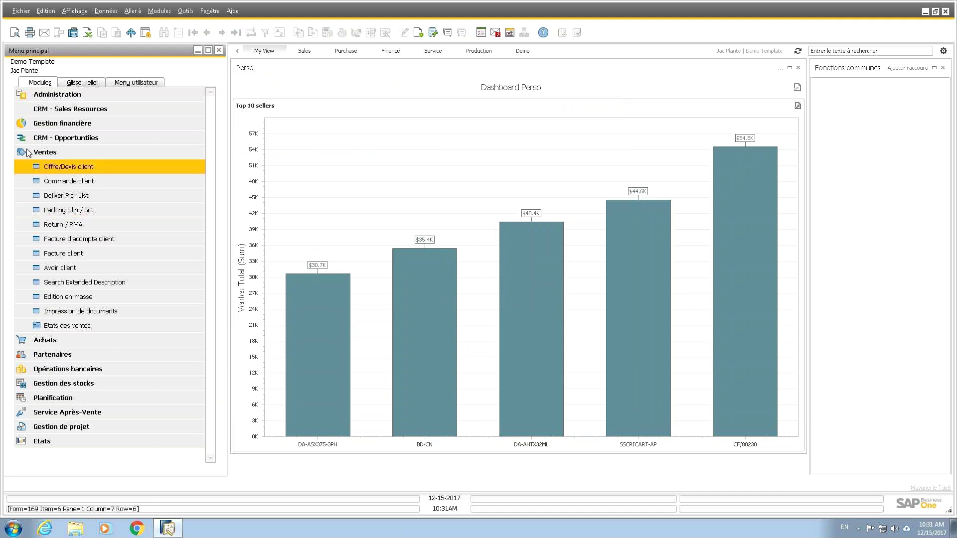
left_click(70, 154)
mouse_move(418, 279)
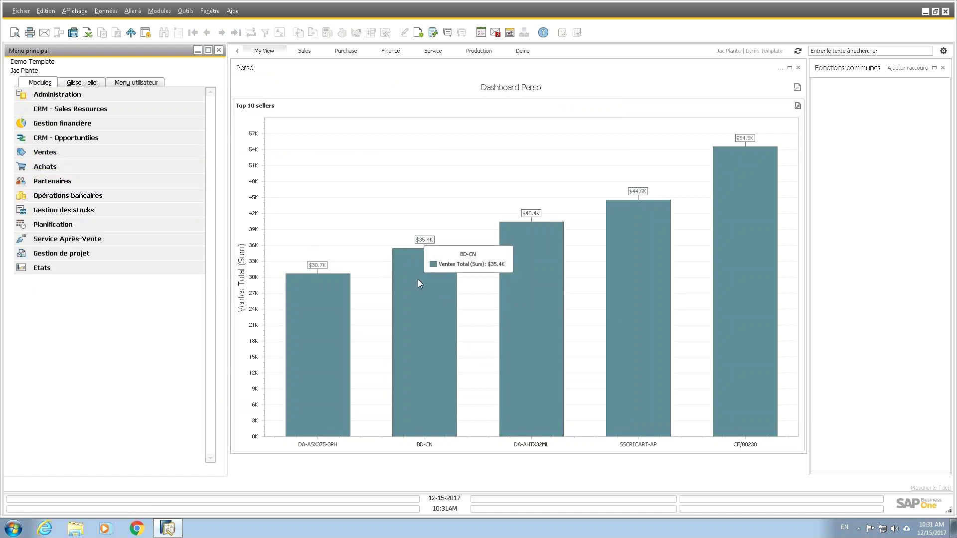
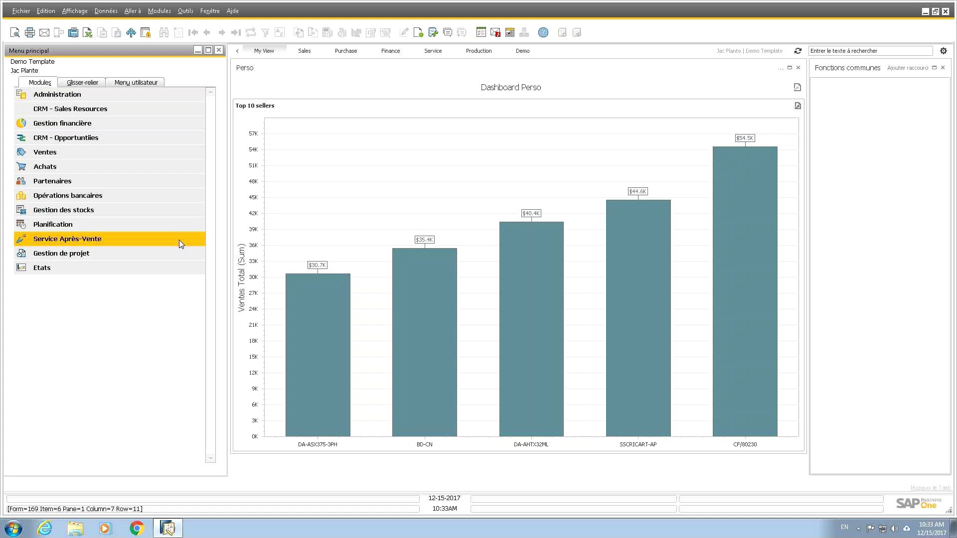
Step: Open Configuration B1 via Administration > Add-ons > B1 Usability Package
left_click(83, 94)
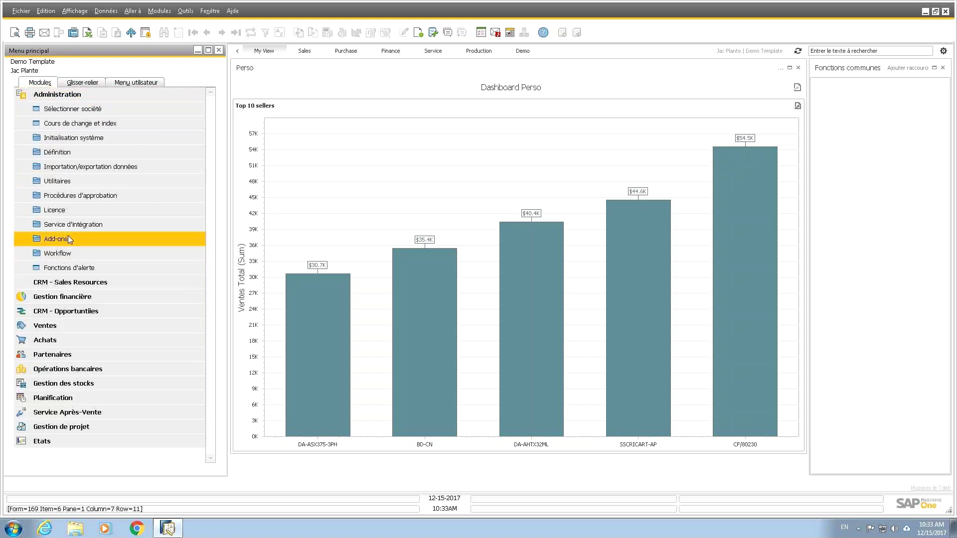
left_click(68, 237)
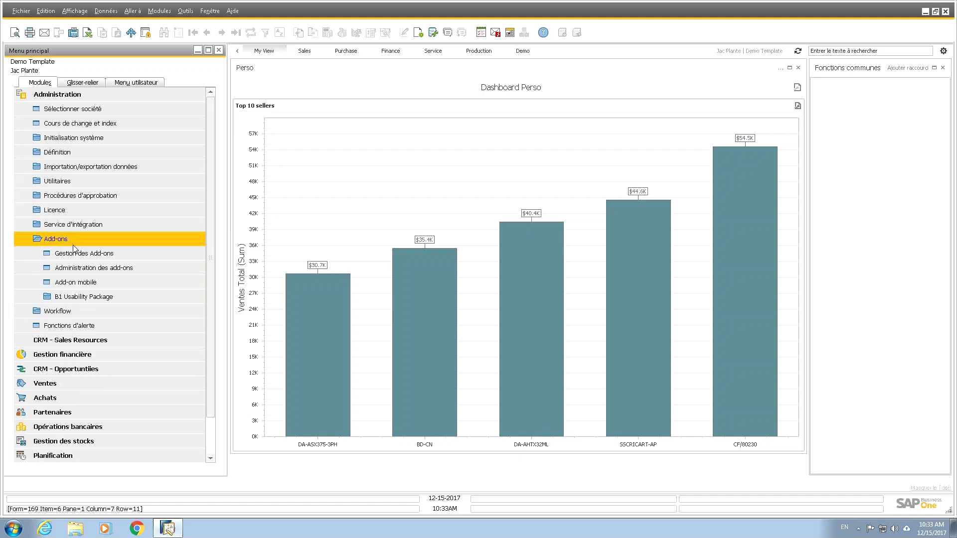
left_click(80, 296)
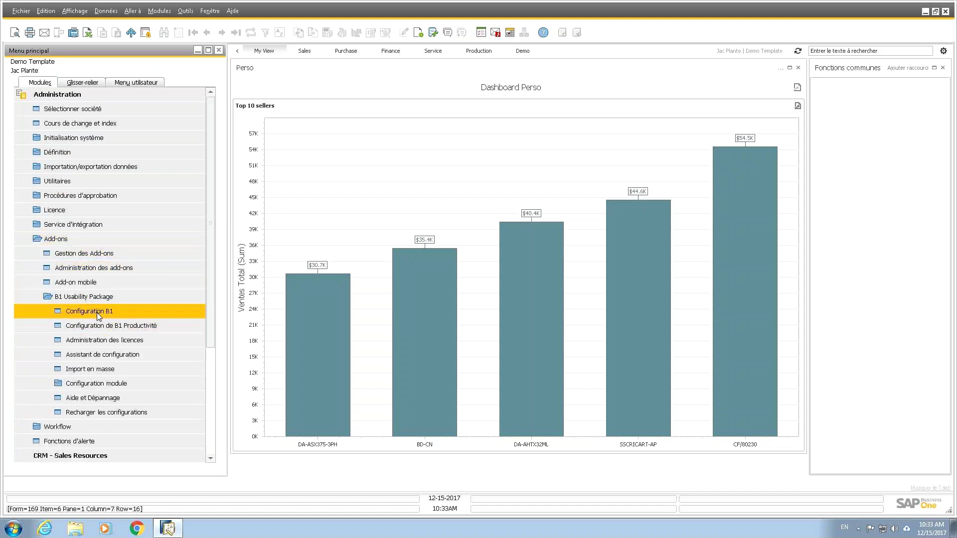
left_click(98, 310)
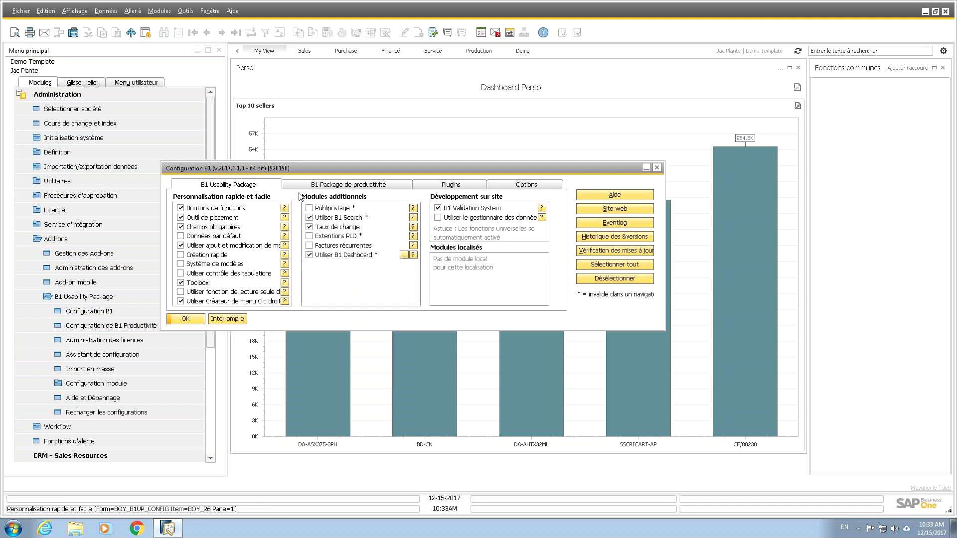
Step: Browse the B1 Package de productivité and Options tabs, then return to B1 Usability Package
left_click(352, 187)
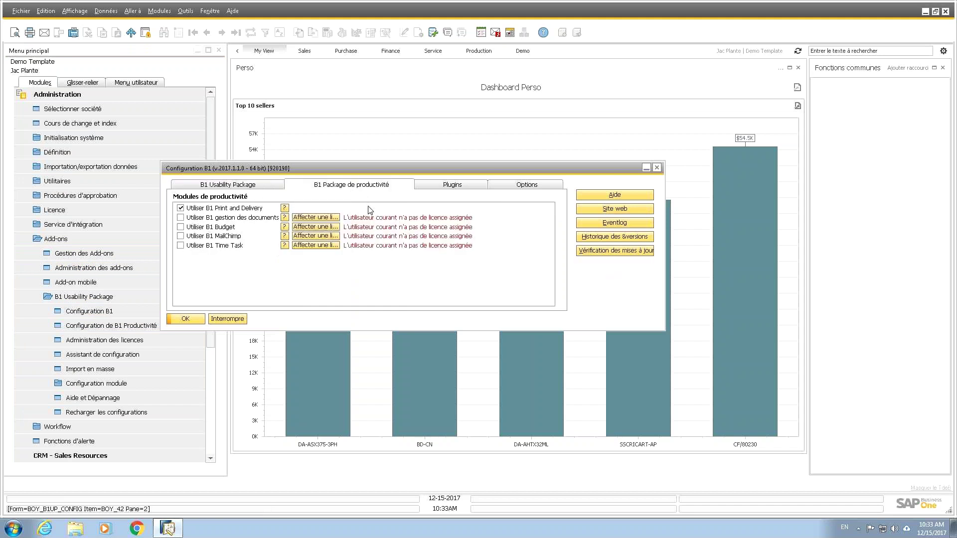
left_click(528, 185)
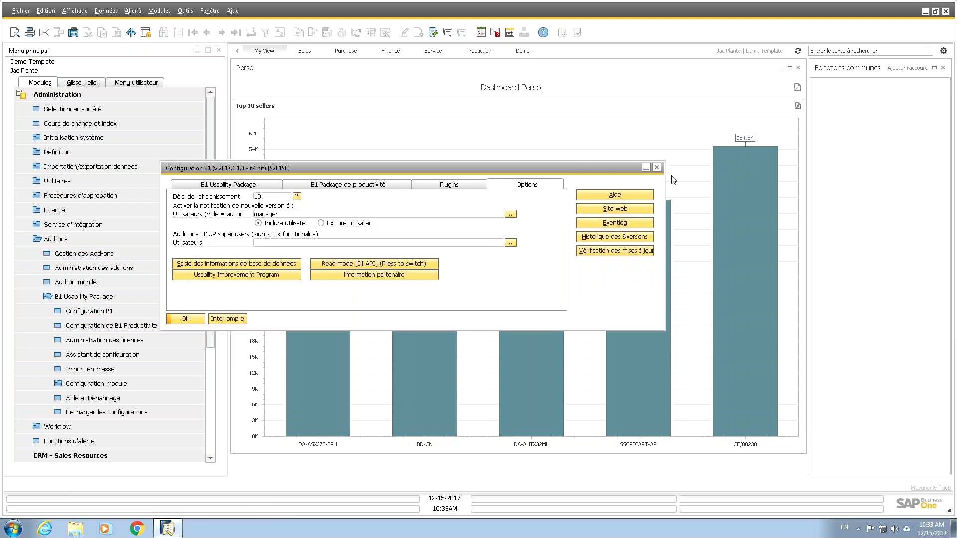
left_click(231, 186)
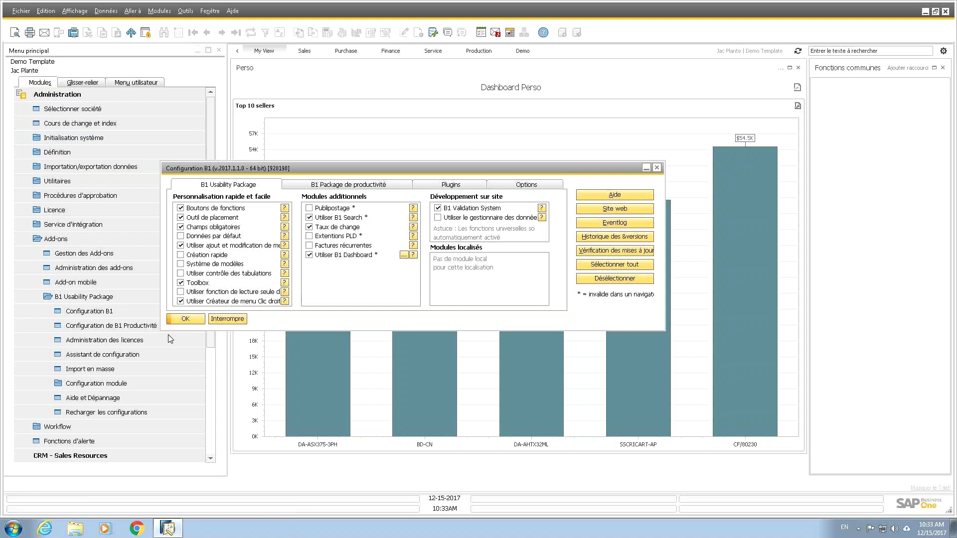
Step: Close Configuration B1 and open Toolbox: Configuration from the Configuration module menu
left_click(240, 319)
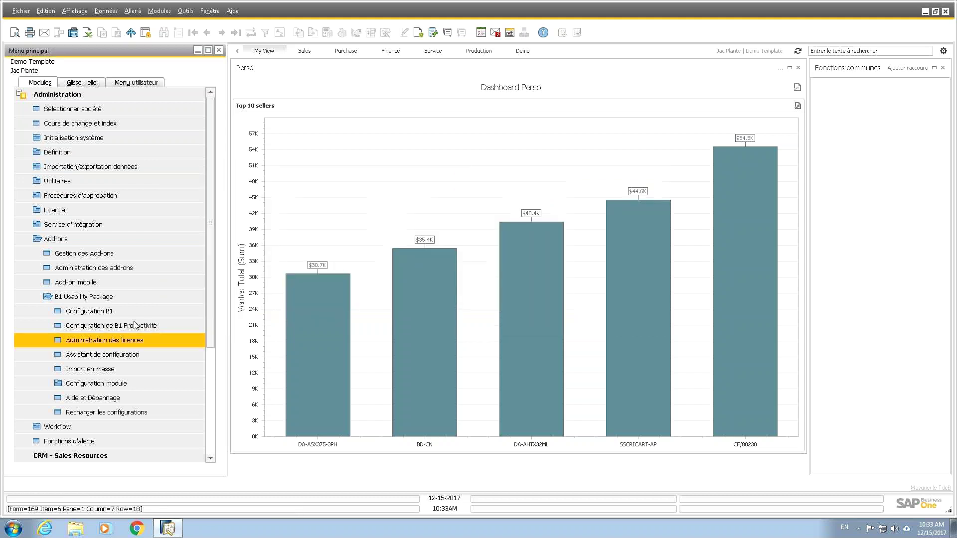
left_click(96, 383)
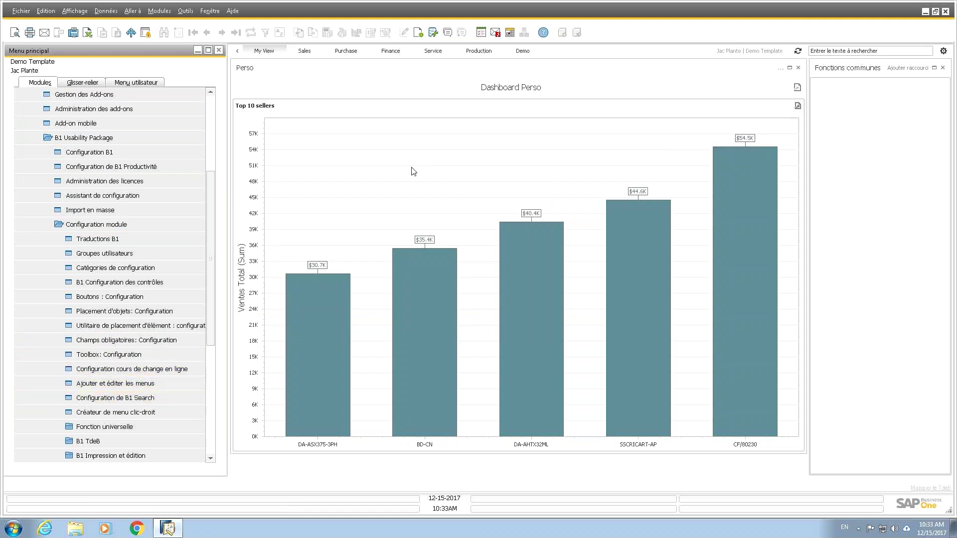
left_click_drag(209, 300, 210, 343)
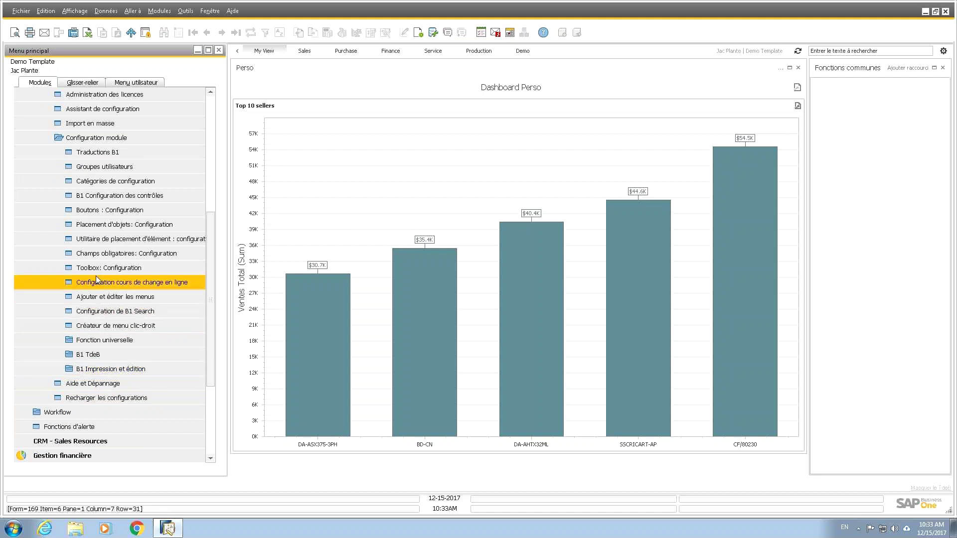
left_click(95, 263)
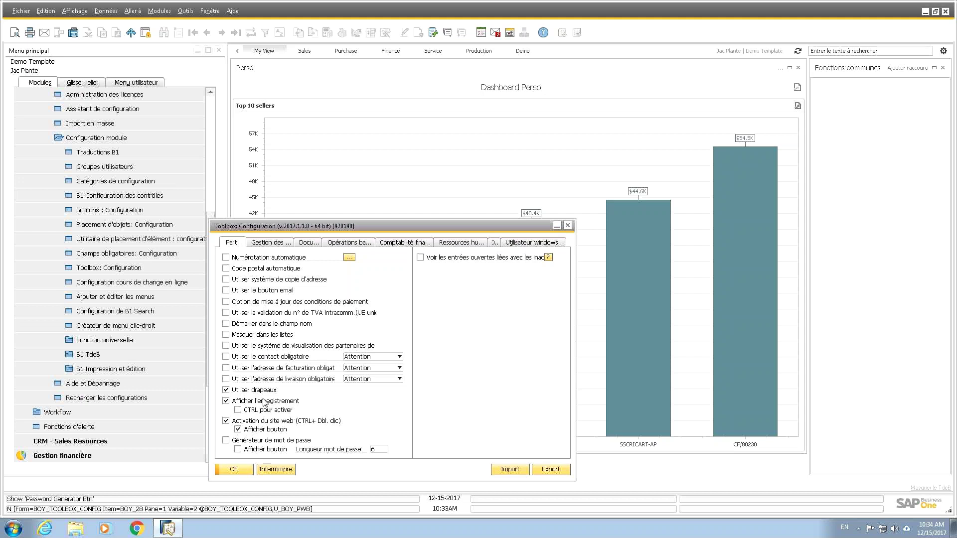
Step: Enable Recherche par ligne in the document options and select its document types
left_click(277, 243)
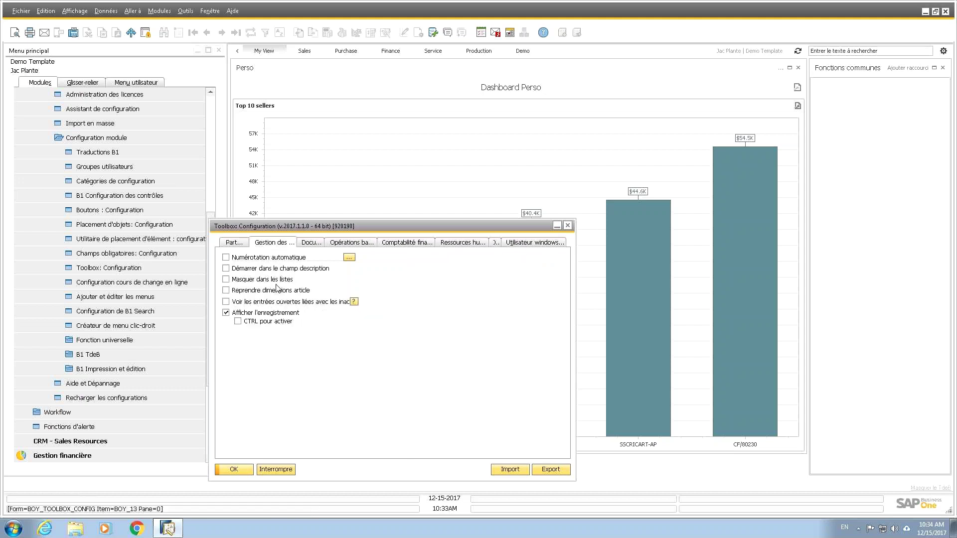
left_click(320, 246)
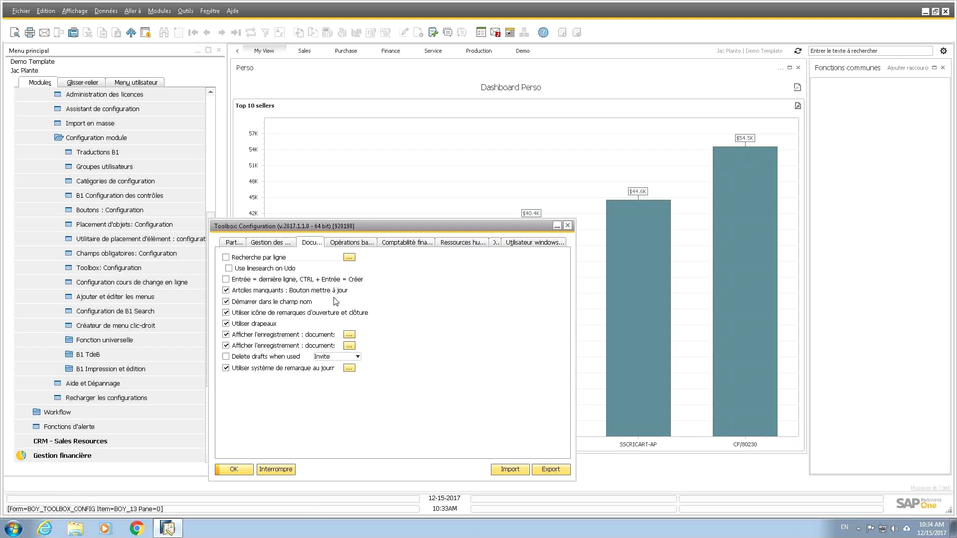
left_click(226, 258)
left_click(349, 257)
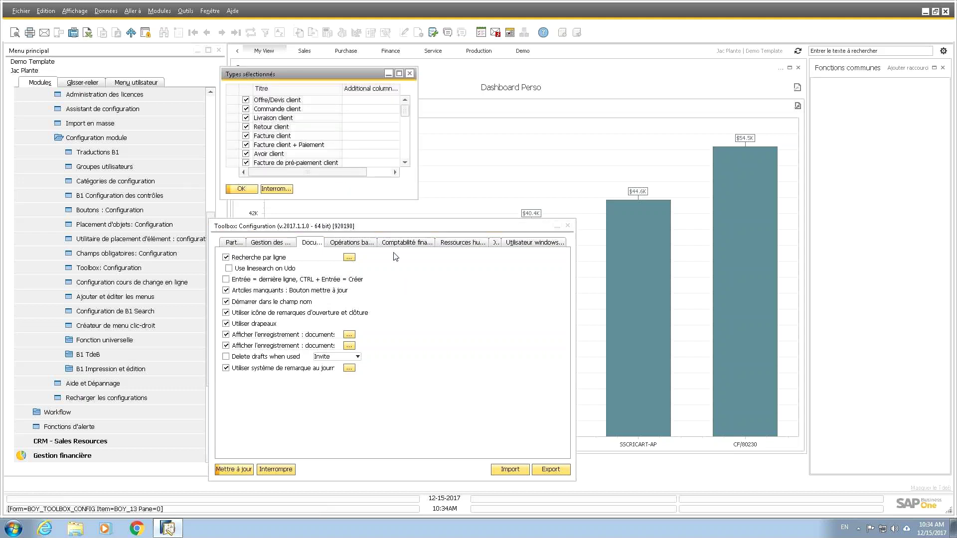
mouse_move(406, 112)
left_mouse_down()
mouse_move(410, 152)
mouse_move(414, 100)
left_mouse_up()
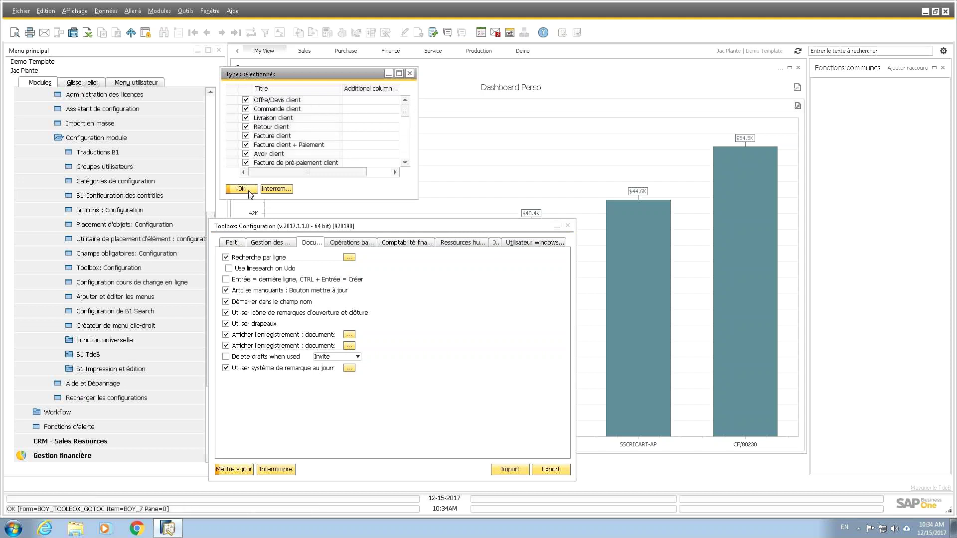
left_click(249, 192)
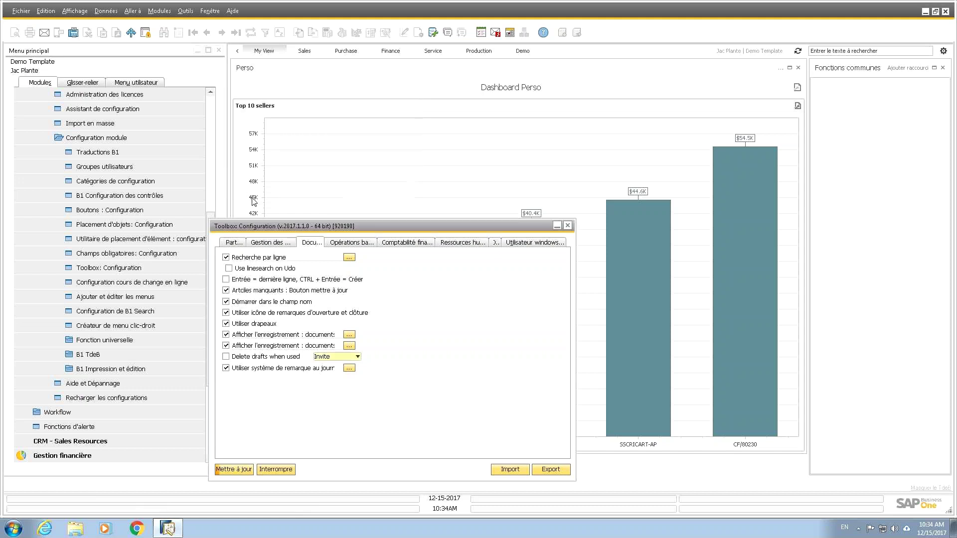
Step: Review the payment, accounting, HR and per-user tabs, then save with Mettre à jour and close
left_click(343, 244)
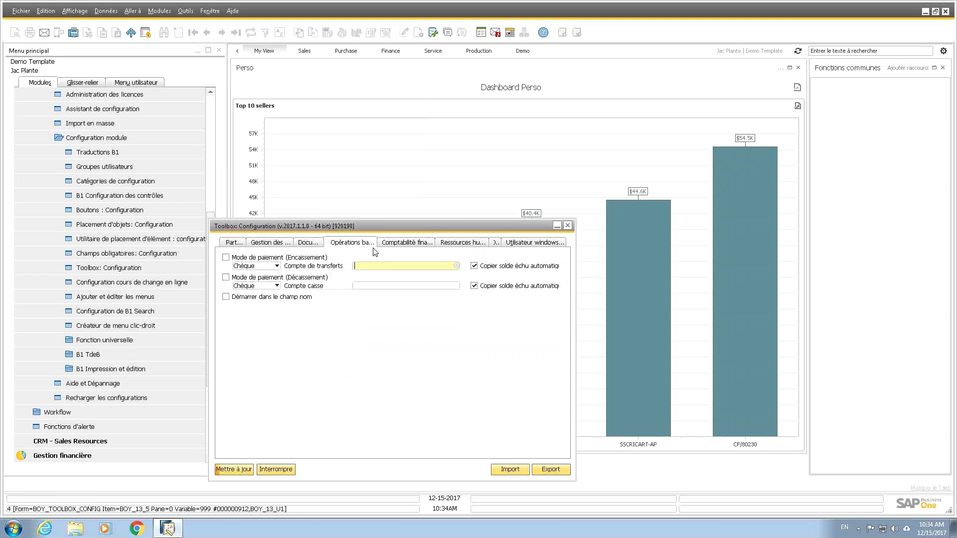
left_click(413, 244)
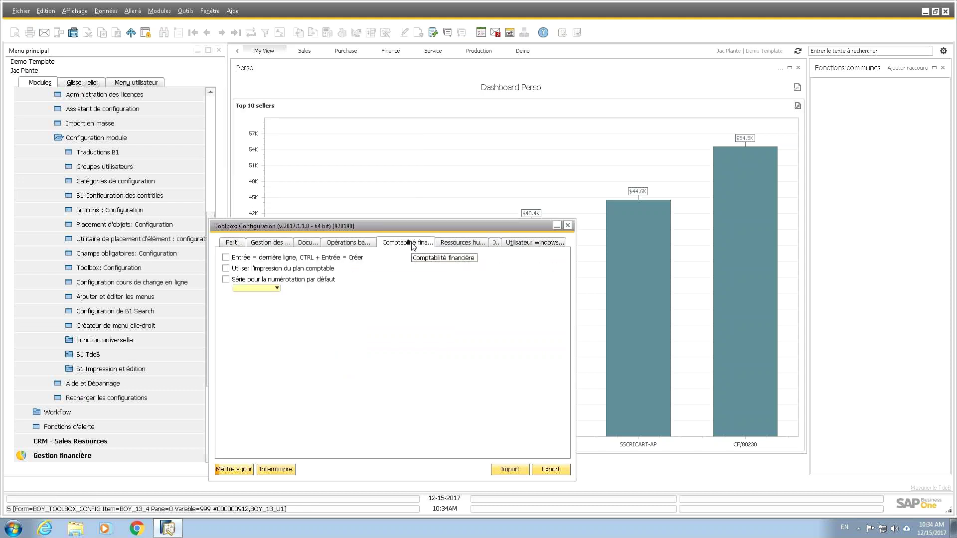
left_click(451, 243)
left_click(515, 246)
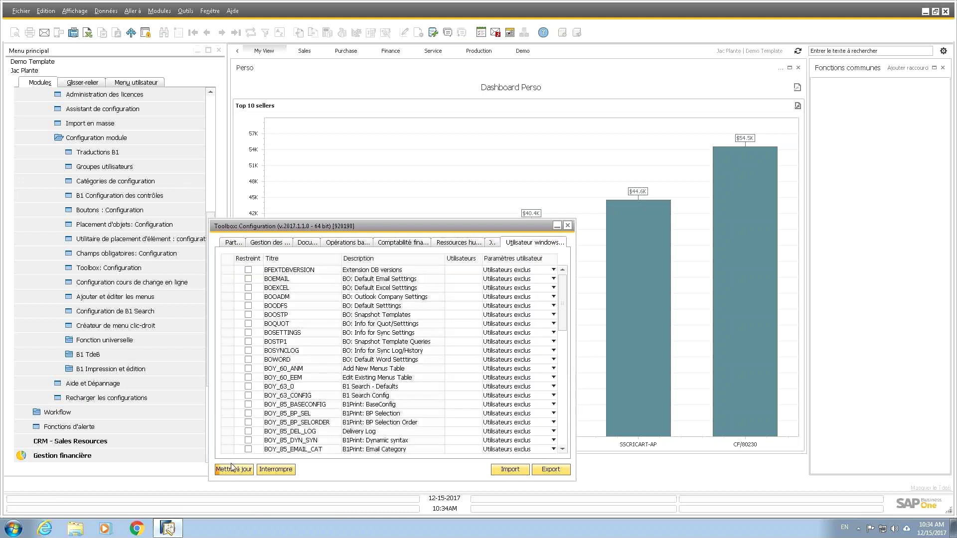
left_click(232, 470)
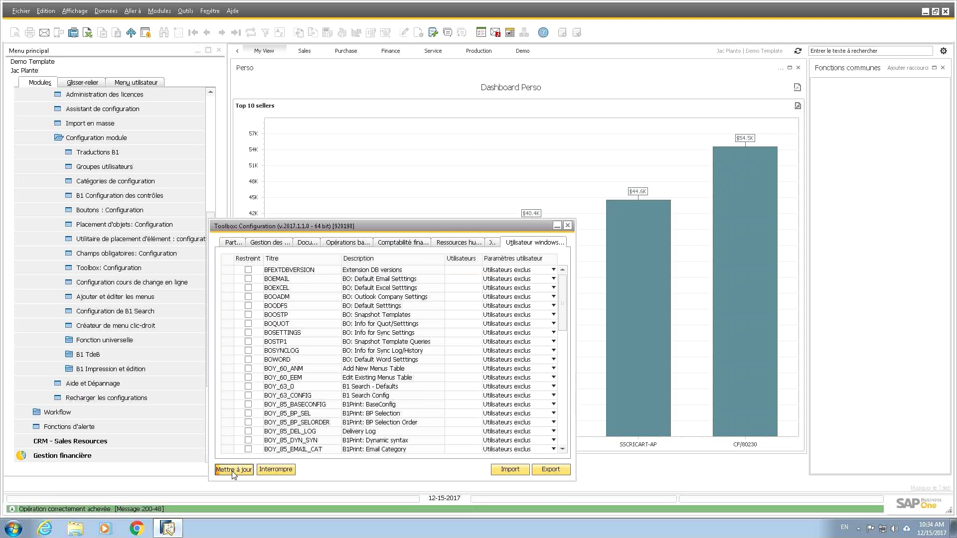
left_click(233, 470)
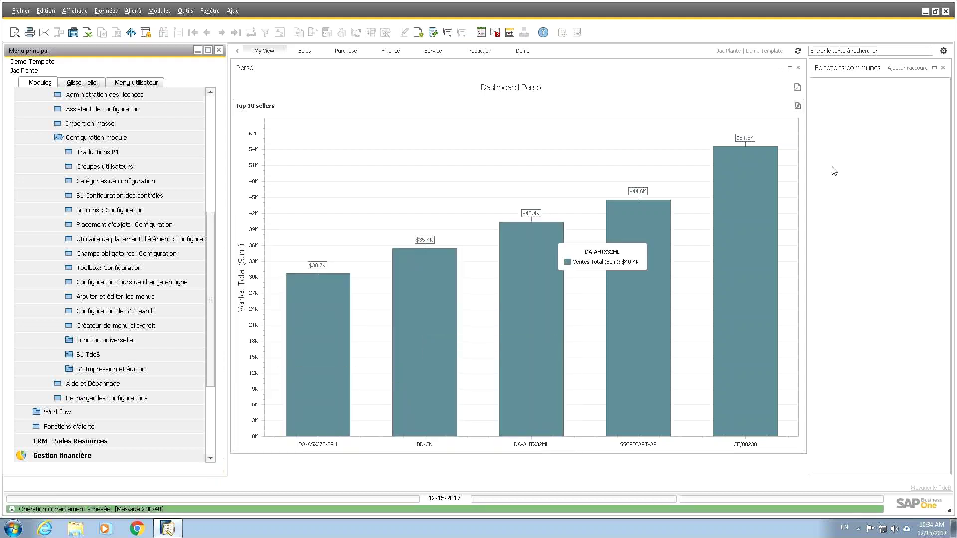
left_click(830, 51)
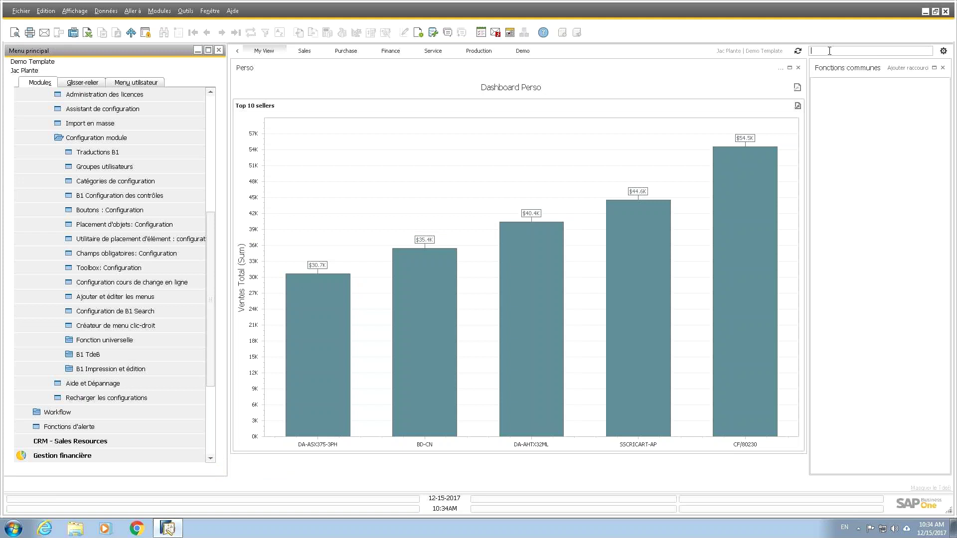
type("5353")
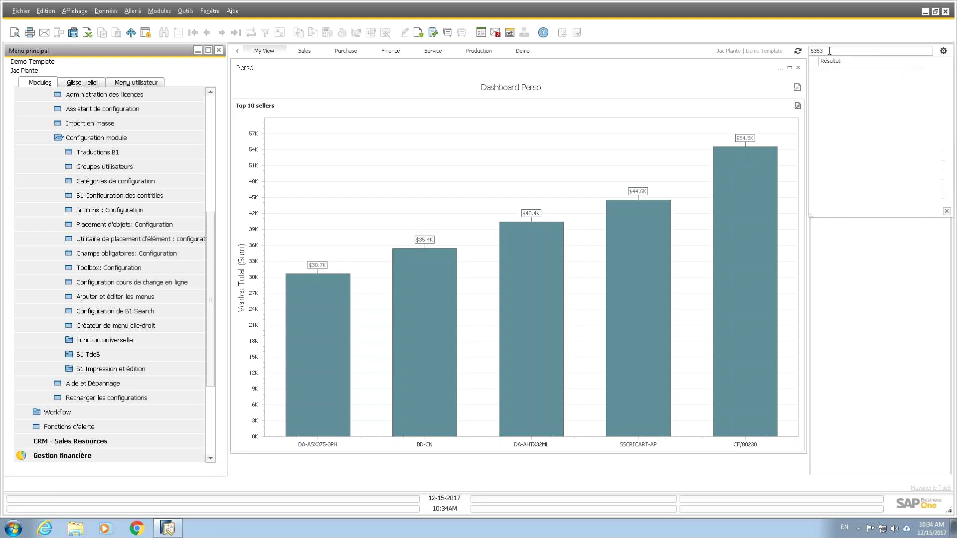
key("BackSpace")
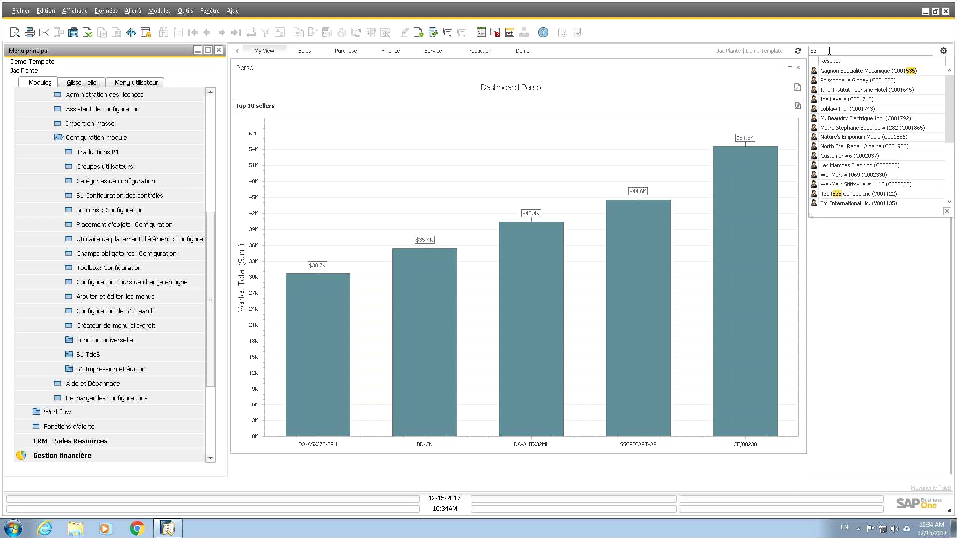
key("BackSpace")
key("BackSpace")
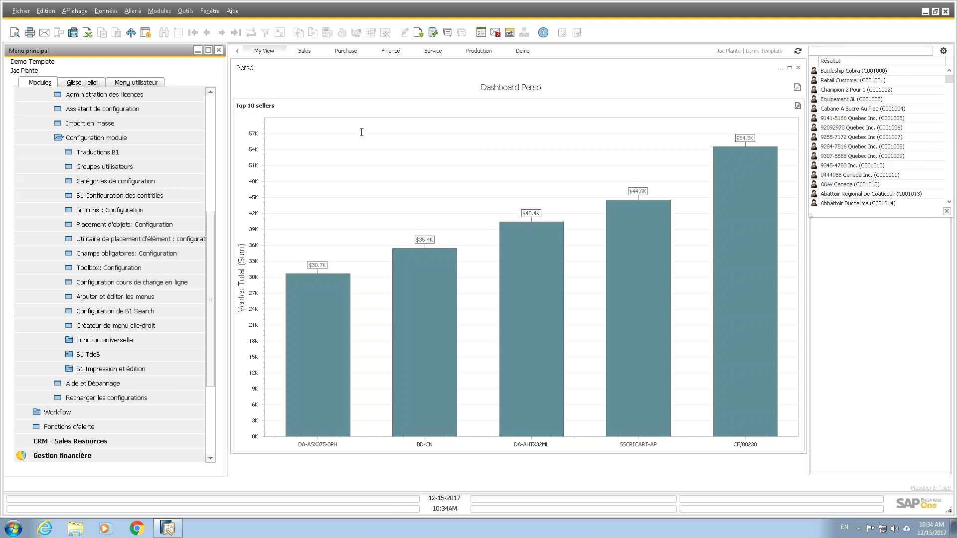
Step: Open a sales order from Ventes, step back to order 201130, then close it
left_click(210, 106)
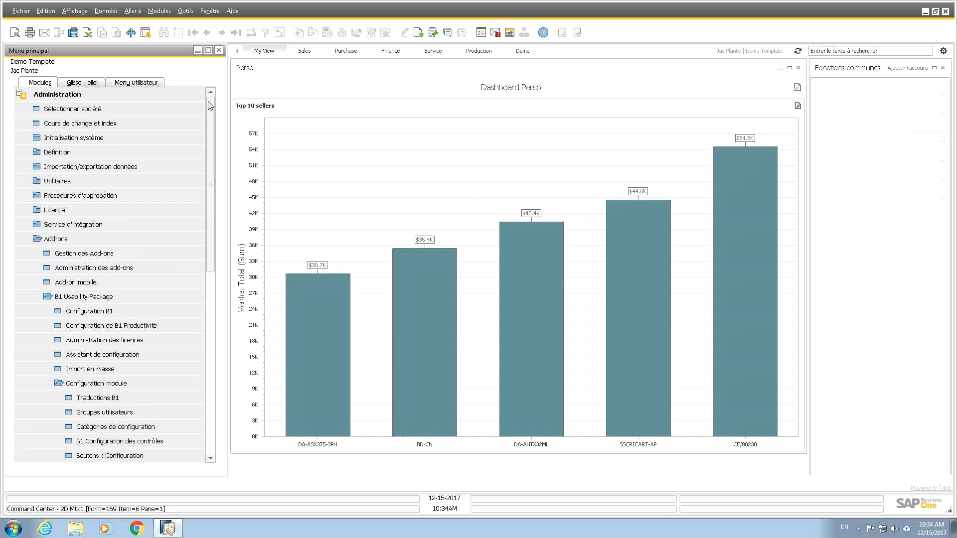
left_click(80, 100)
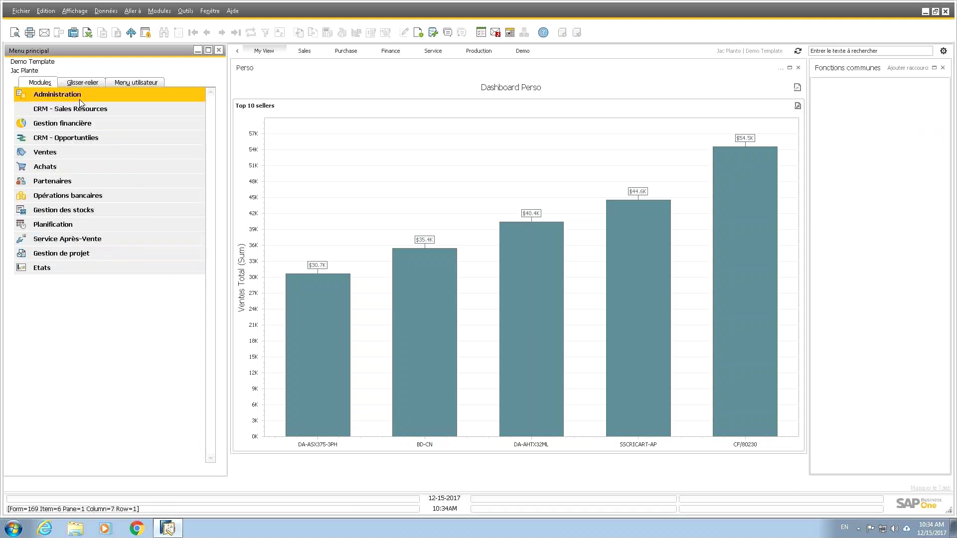
left_click(55, 152)
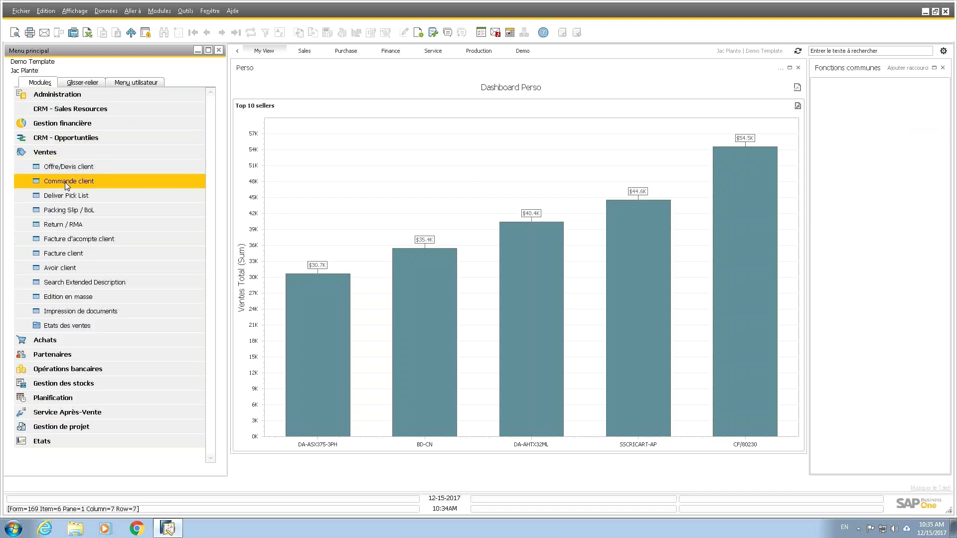
left_click(67, 182)
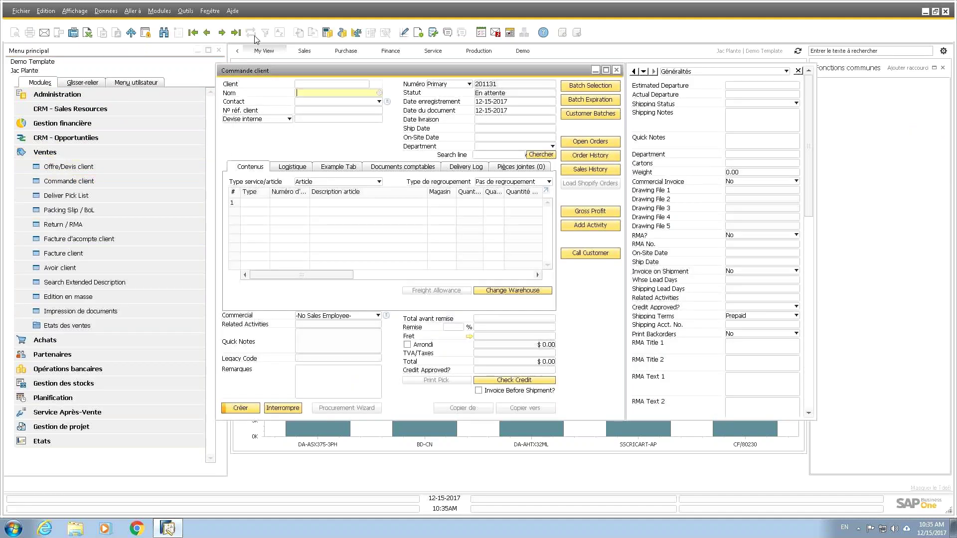
left_click(206, 33)
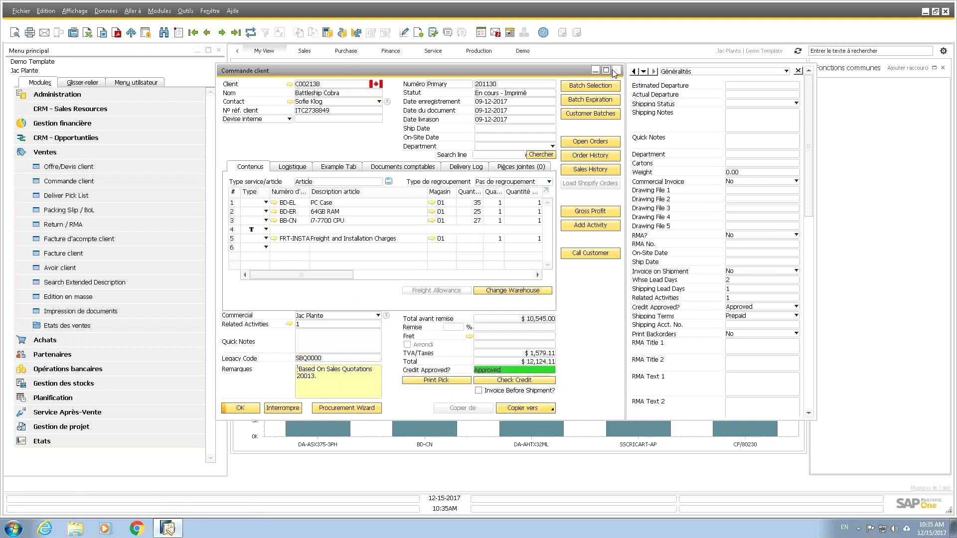
left_click(616, 70)
Step: Search globally for 'loblaw' and open the Loblaws City Market # 1808 customer
left_click(850, 51)
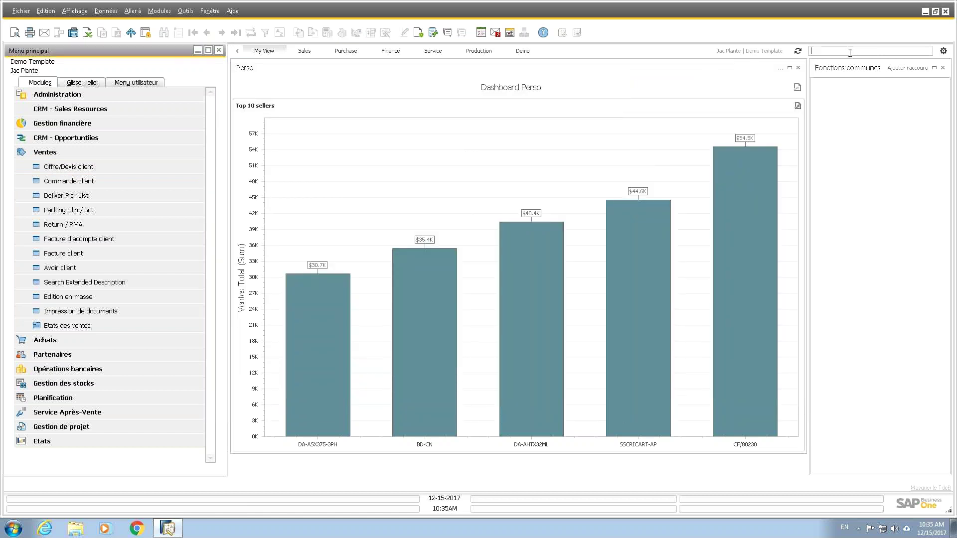
type("loblaw")
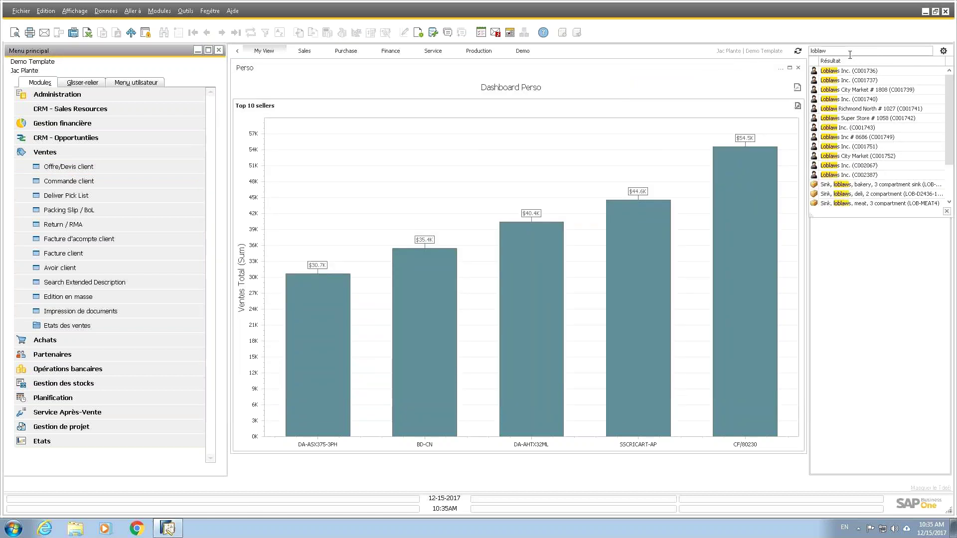
left_click_drag(950, 164, 950, 199)
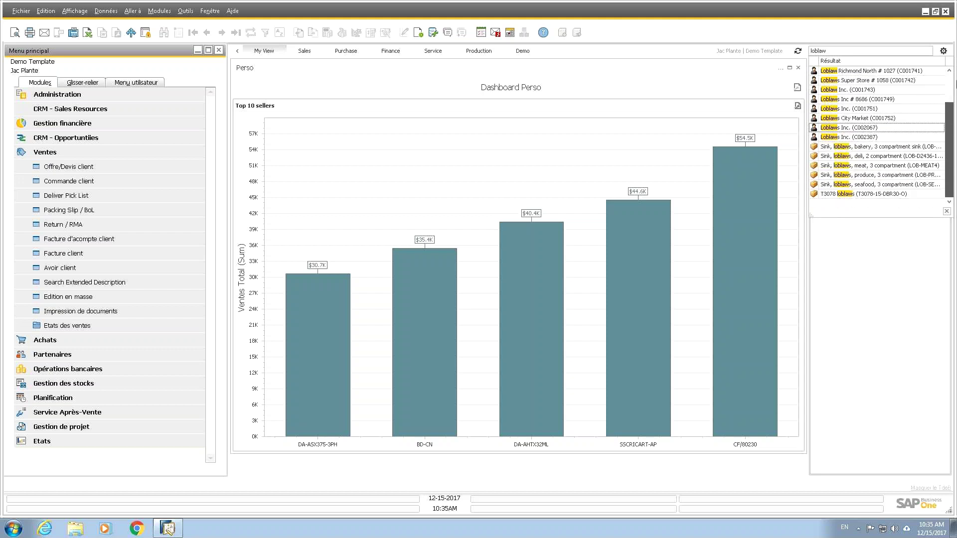
left_click(838, 98)
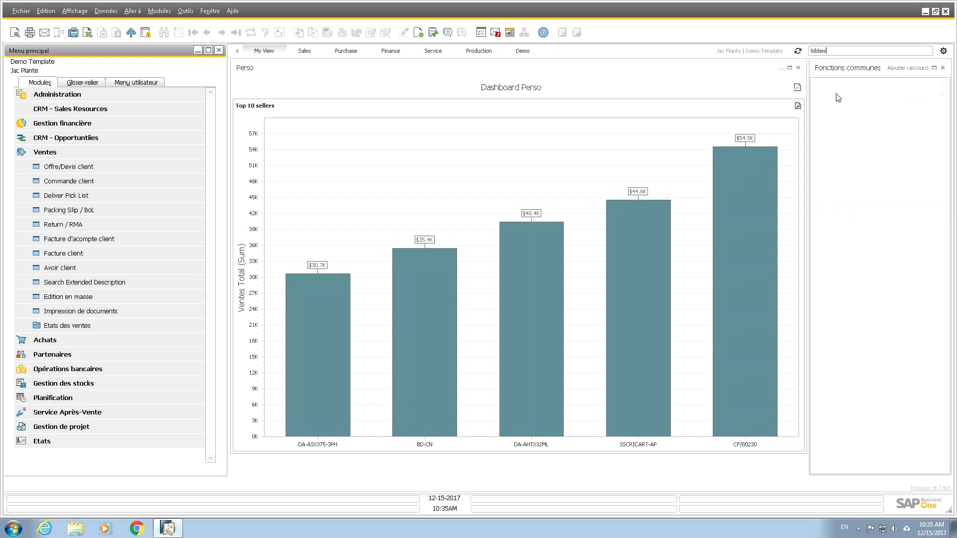